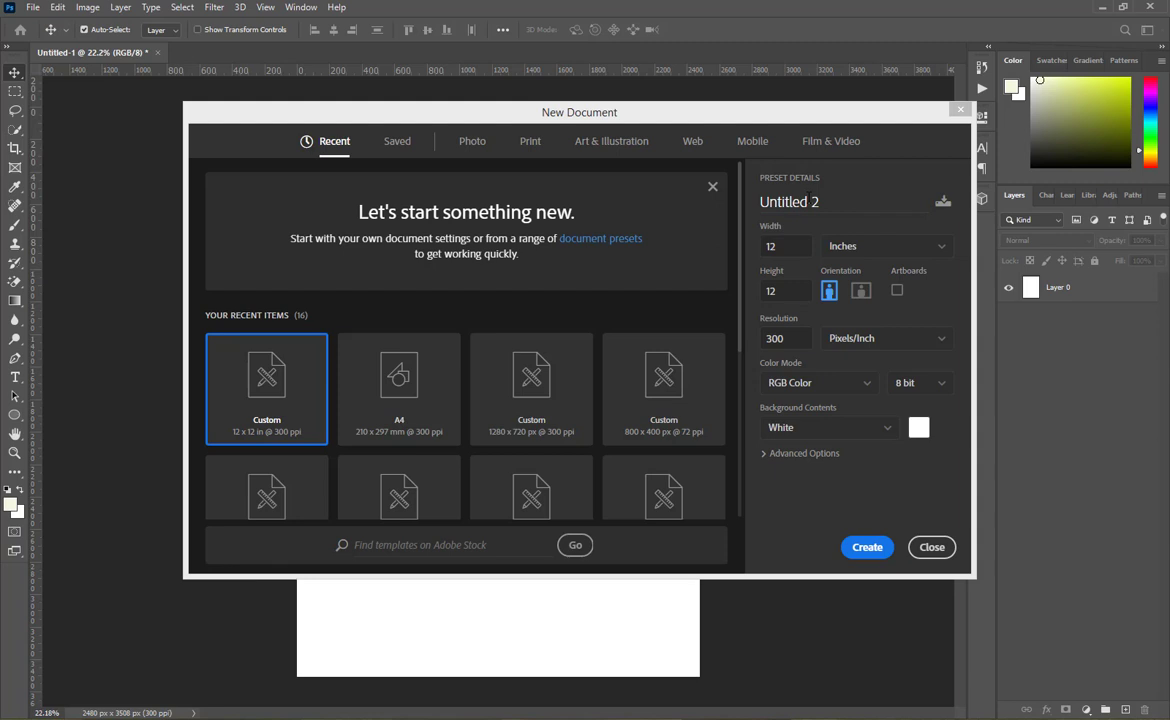
pyautogui.tripleClick(809, 197)
pyautogui.write('X')
pyautogui.write('C')
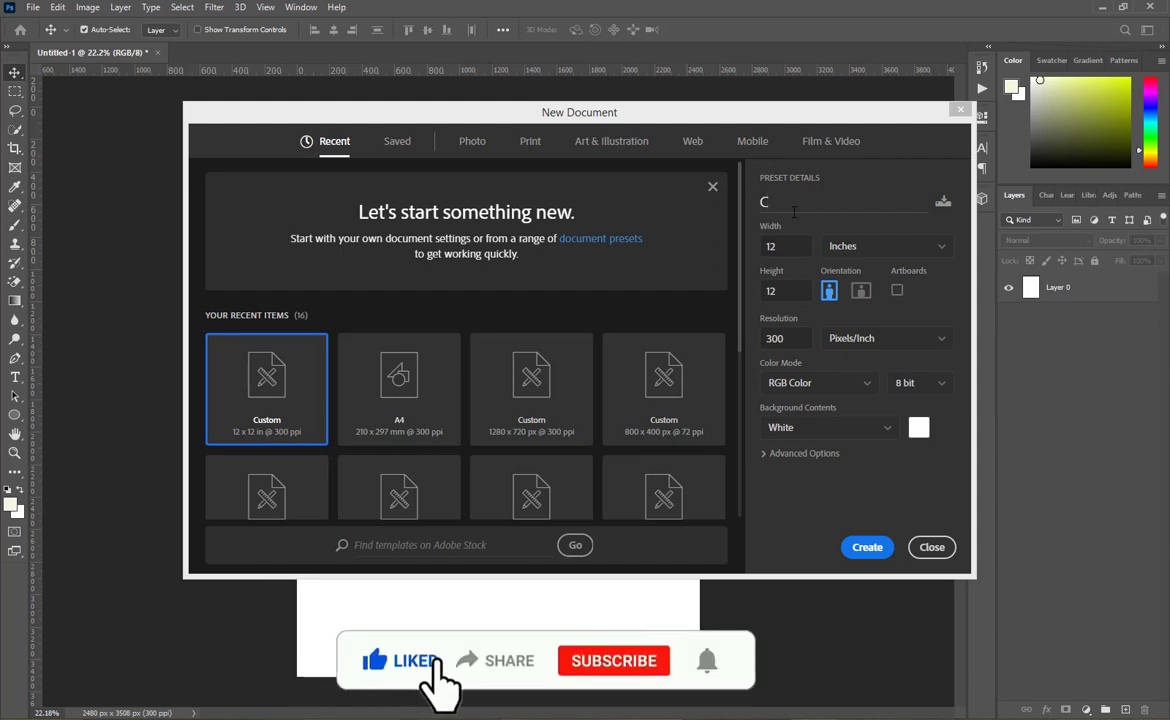
pyautogui.write('AL')
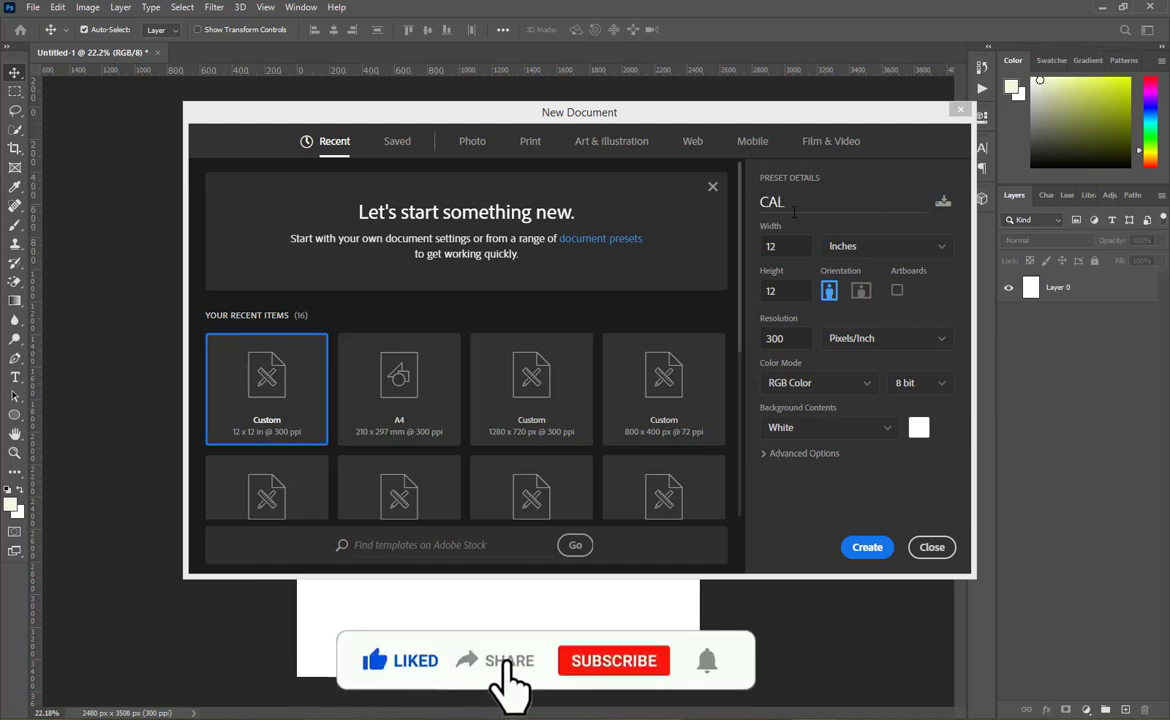
pyautogui.write('EN')
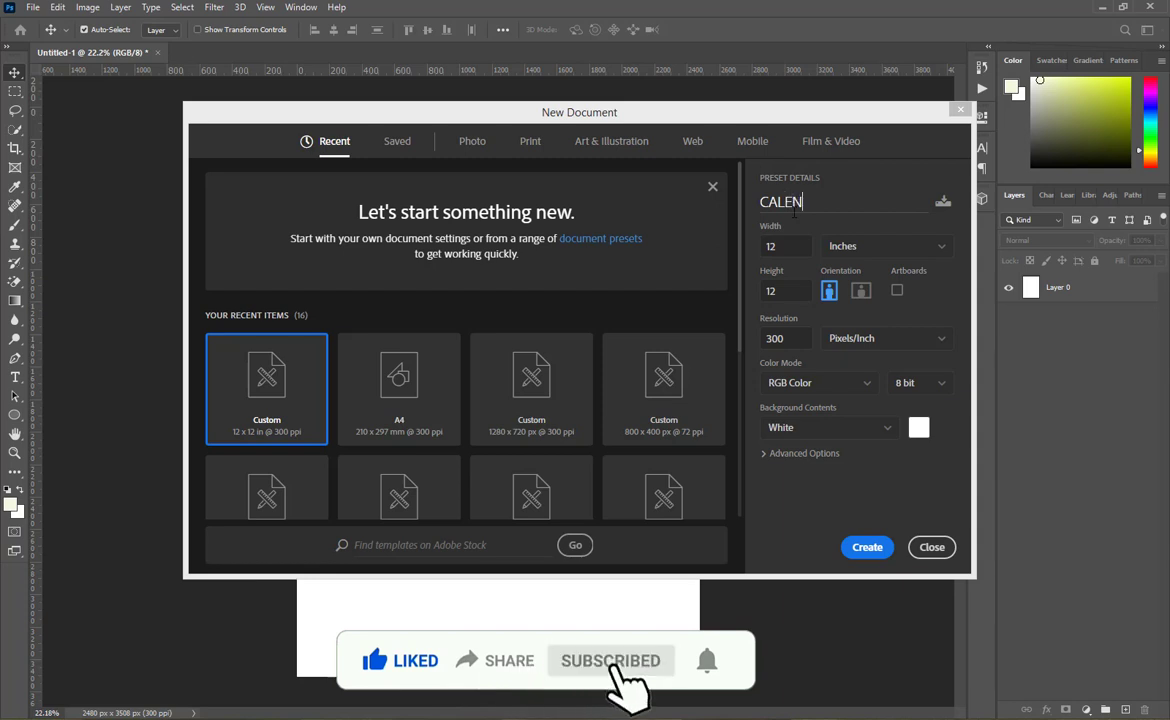
pyautogui.write('DER ')
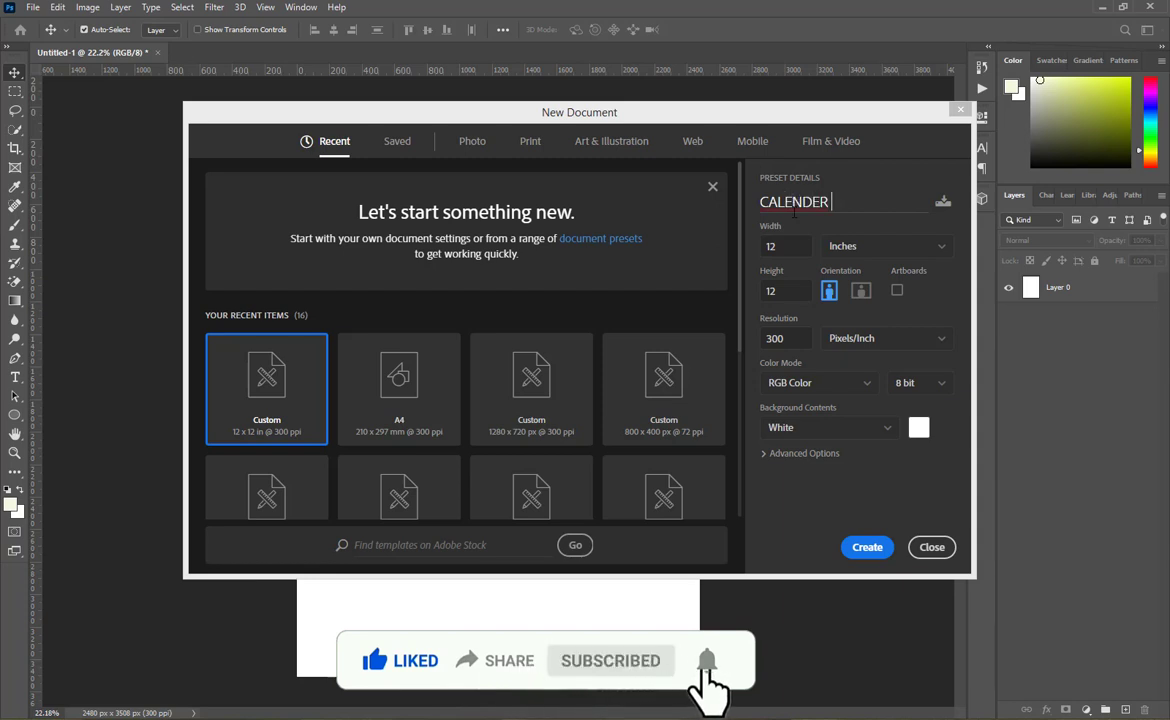
pyautogui.write('DESIGN')
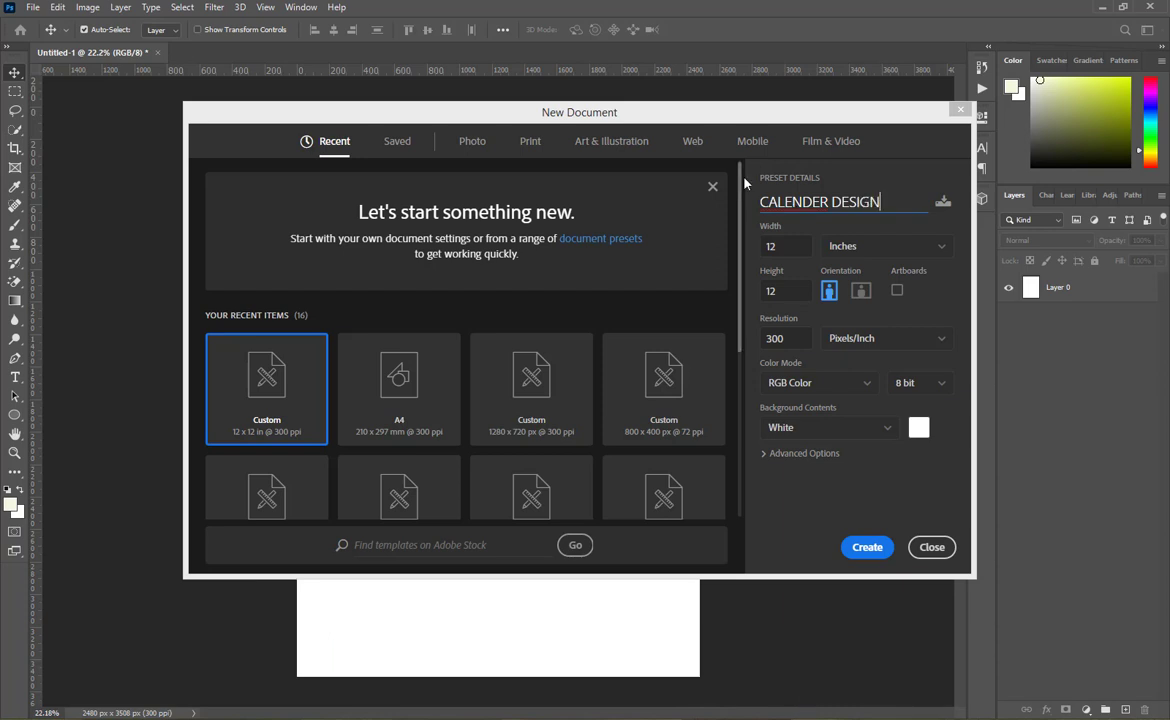
pyautogui.click(535, 144)
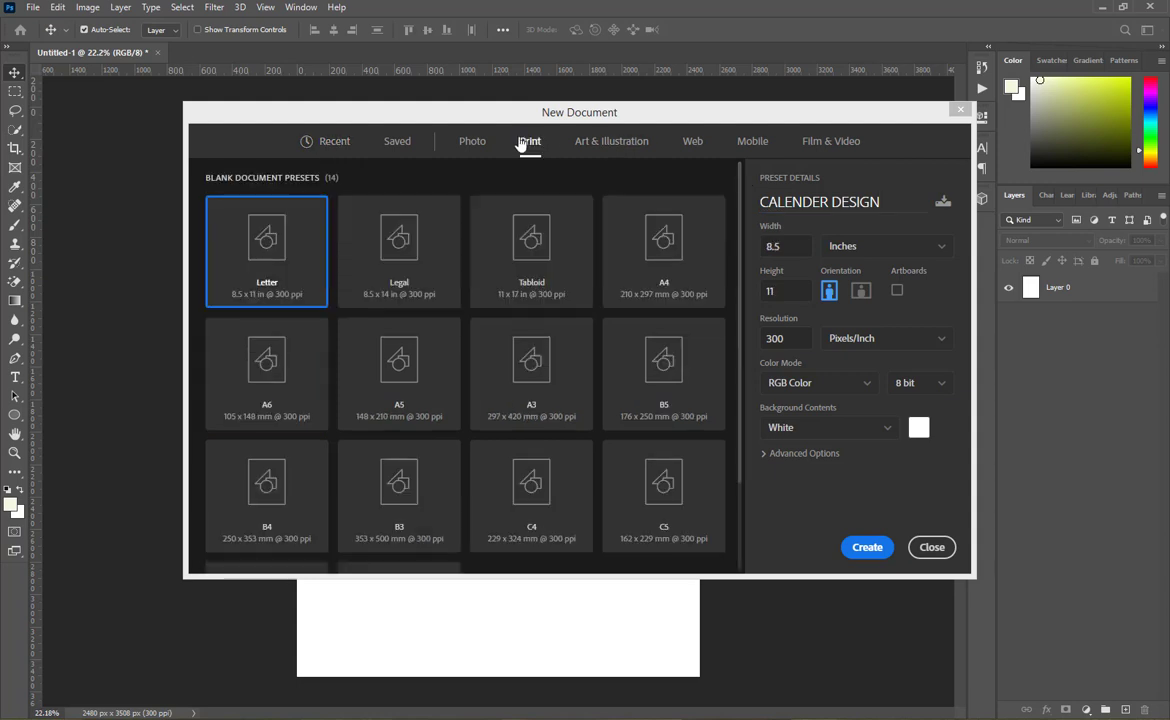
pyautogui.click(642, 265)
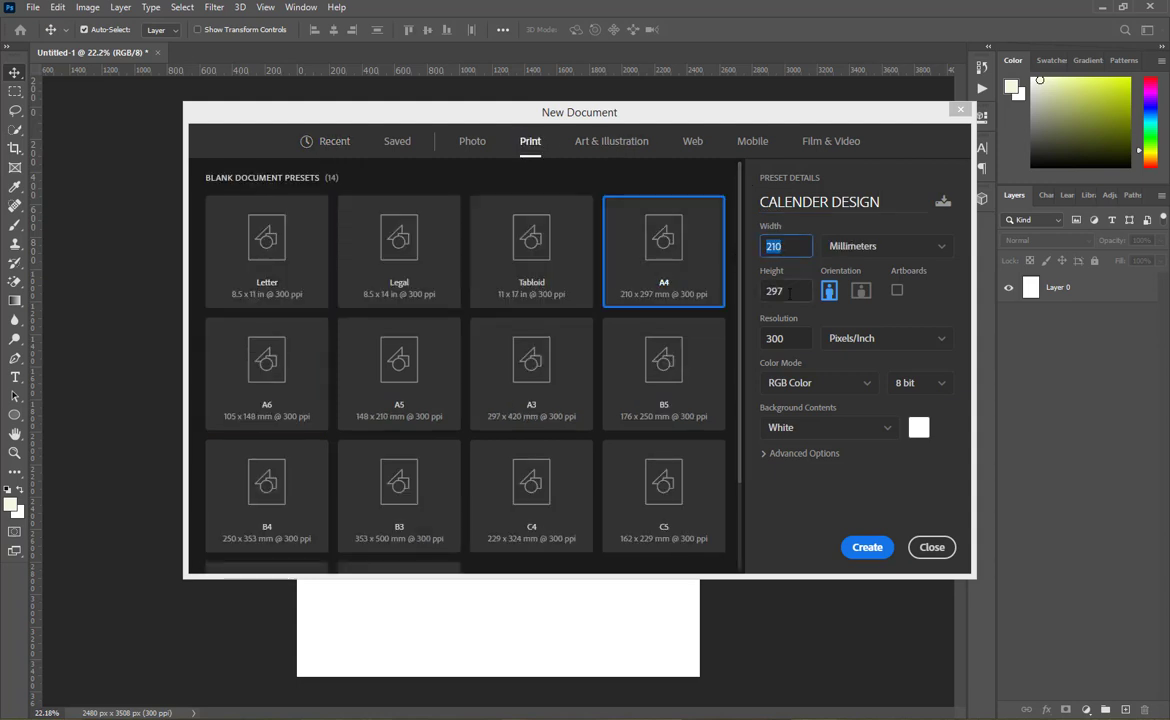
pyautogui.press('Tab')
pyautogui.press('Tab')
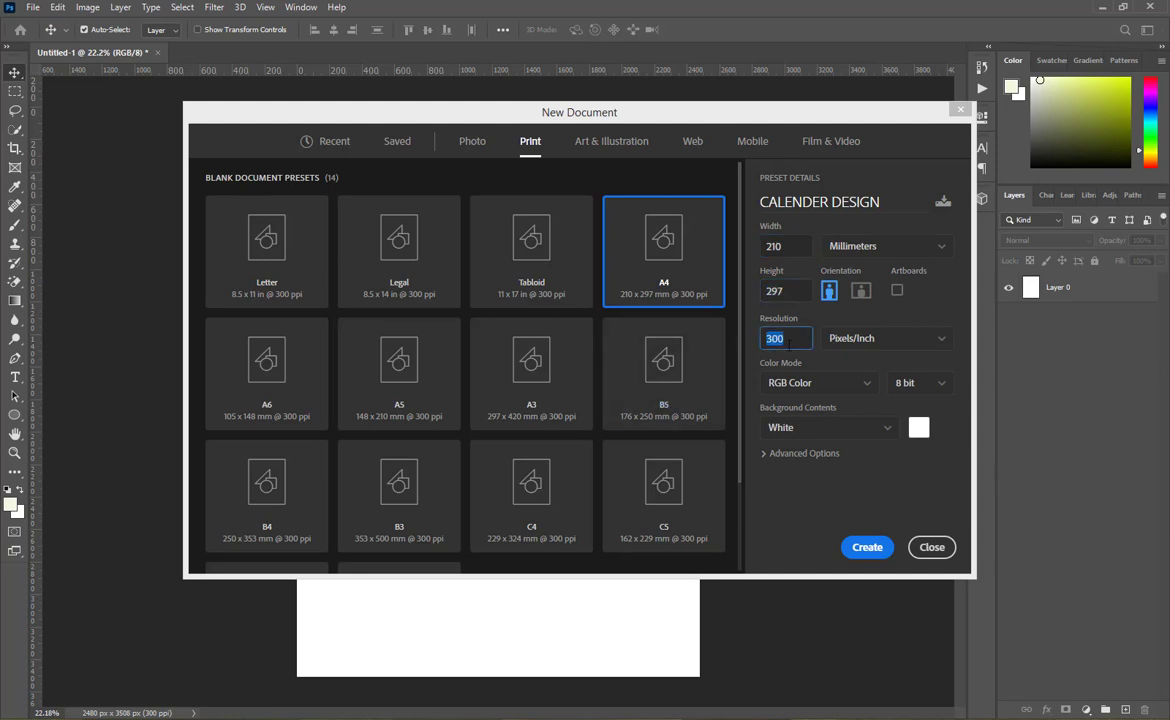
pyautogui.click(820, 387)
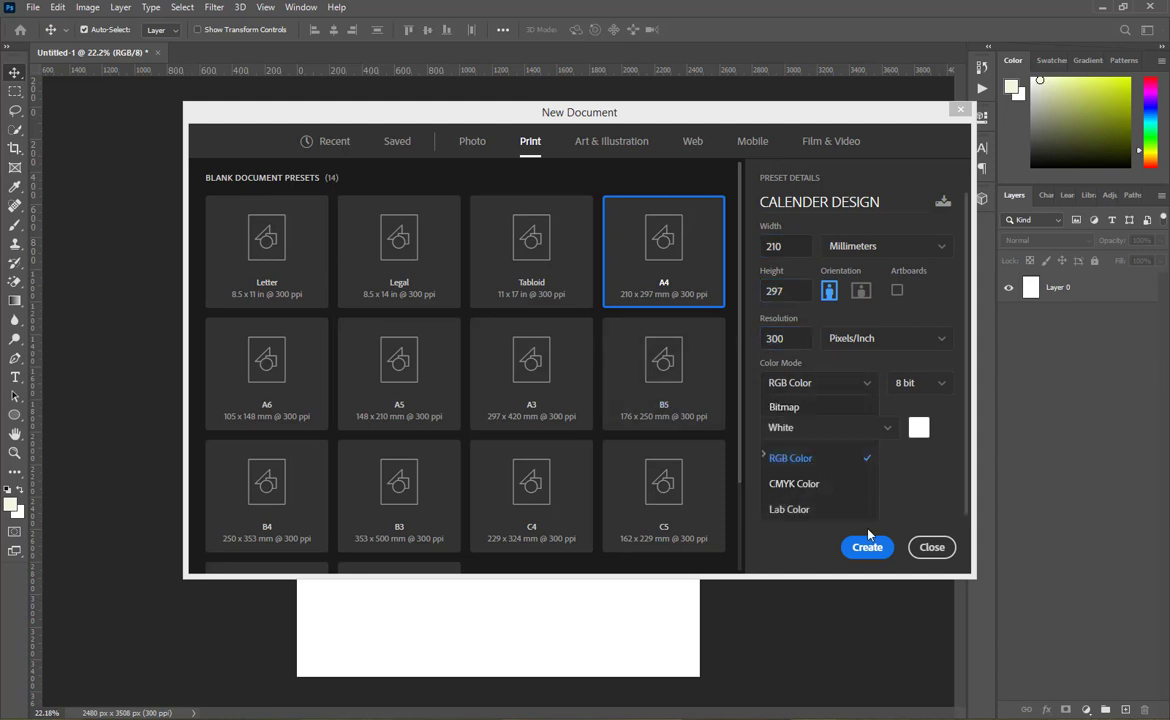
pyautogui.click(790, 455)
pyautogui.click(932, 547)
# Place the bg and butterflies images from the Social Media Icons PNG folder into the document at their default size.
pyautogui.hotkey('alt', 'Tab')
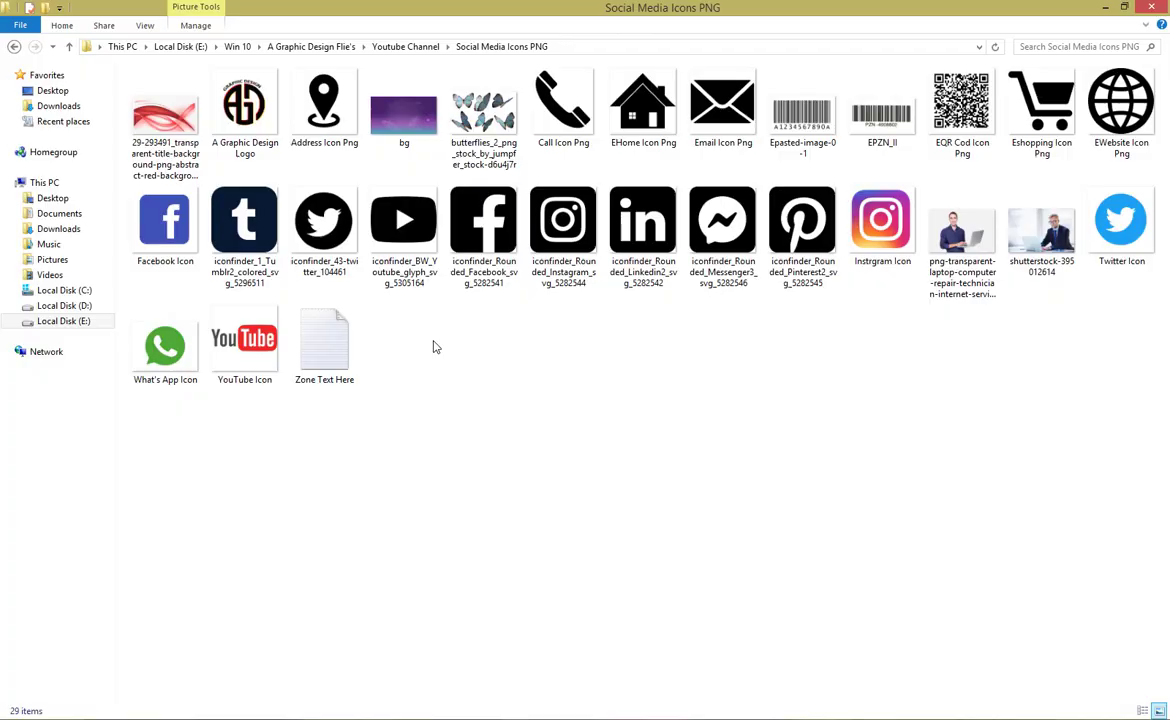
pyautogui.rightClick(433, 343)
pyautogui.click(452, 406)
pyautogui.click(470, 115)
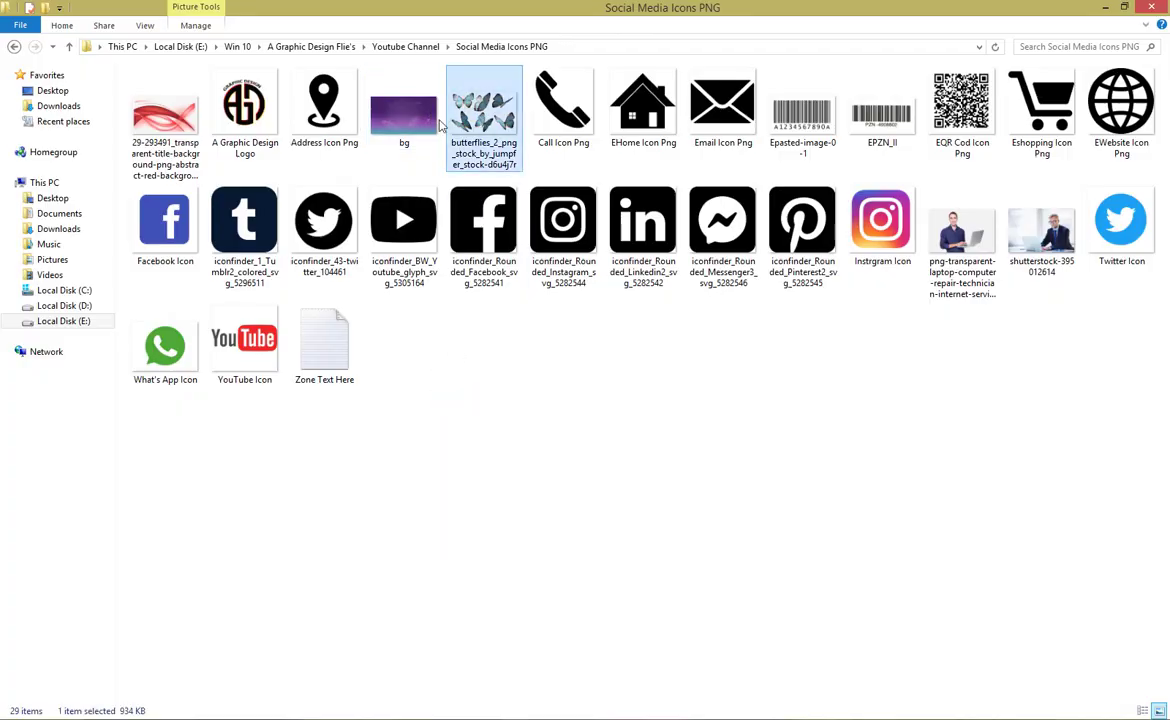
pyautogui.click(432, 124)
pyautogui.keyDown('ctrl'); pyautogui.click(457, 120); pyautogui.keyUp('ctrl')
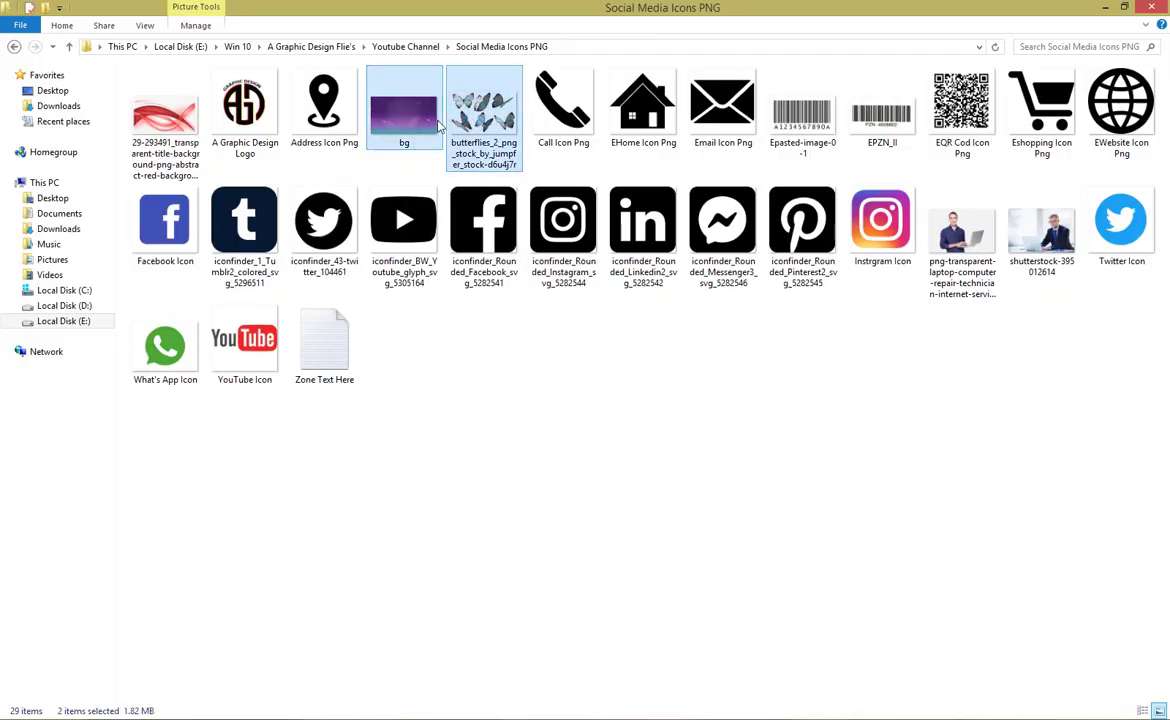
pyautogui.moveTo(389, 112); pyautogui.dragTo(510, 198)
pyautogui.click(699, 33)
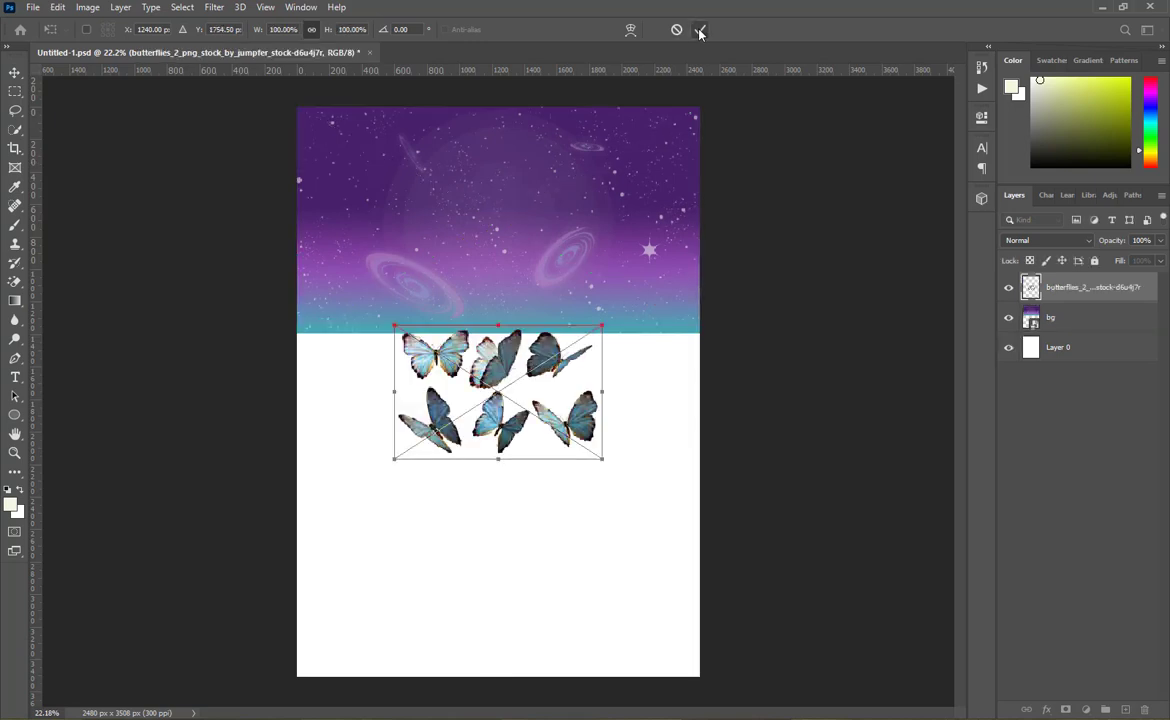
pyautogui.click(699, 33)
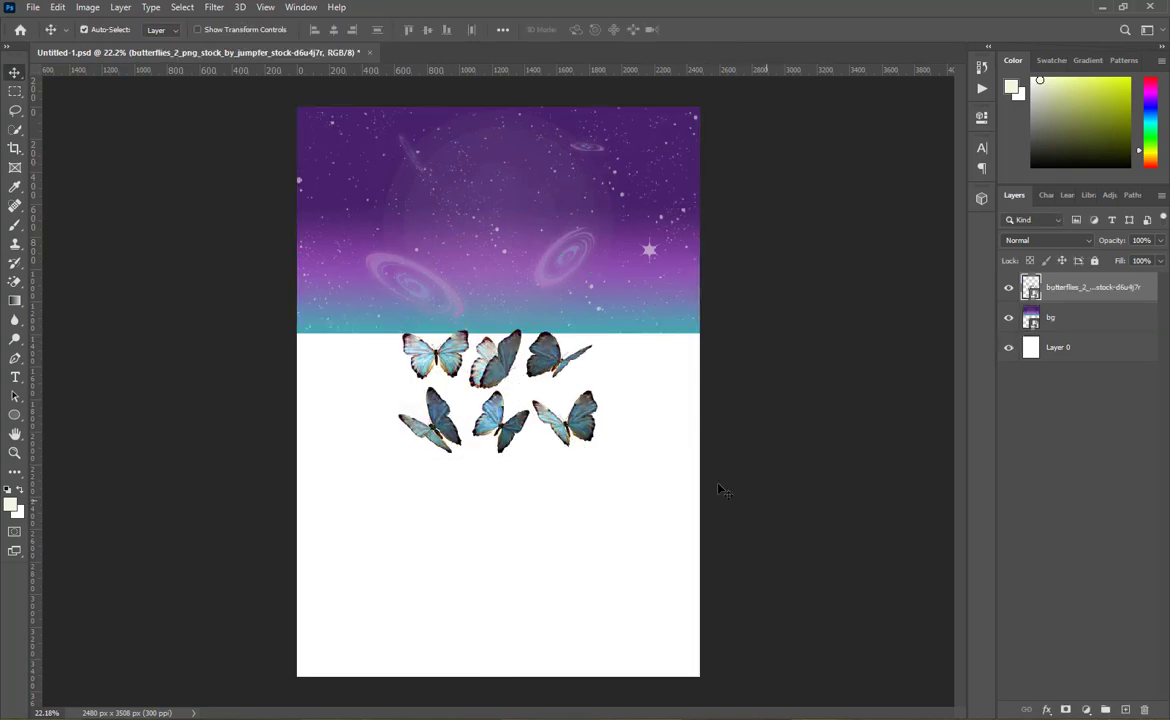
# Move the butterflies onto the purple starry background and shift the background image up slightly.
pyautogui.moveTo(457, 360); pyautogui.dragTo(442, 196)
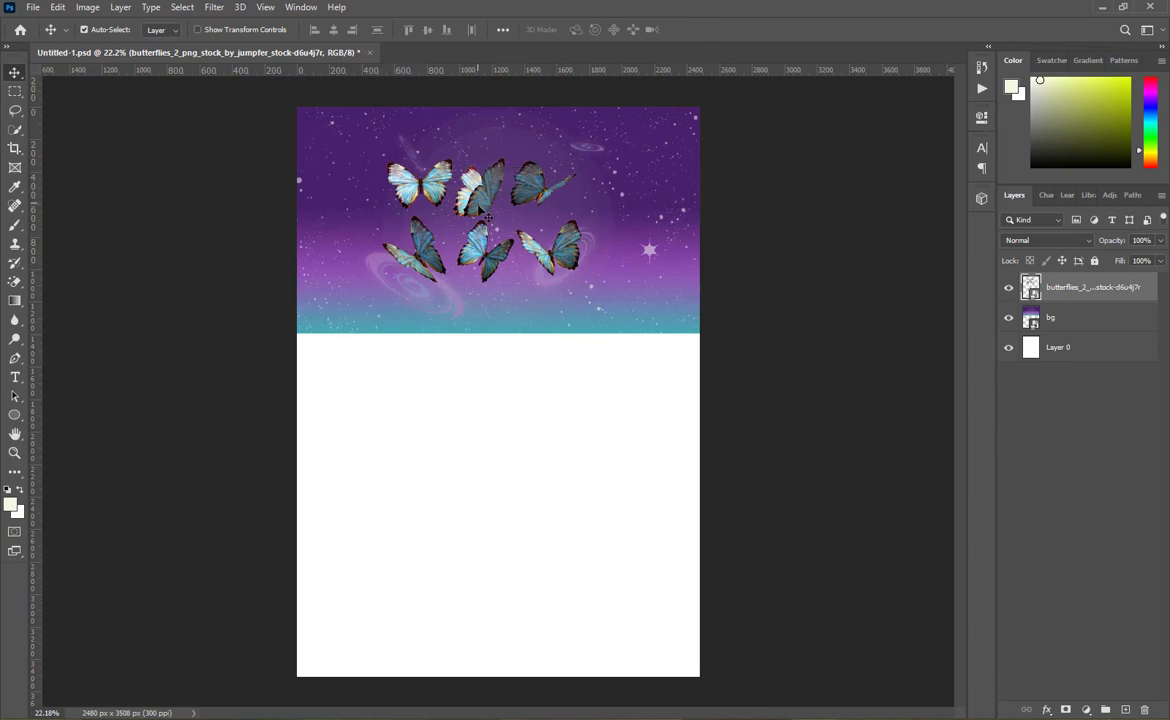
pyautogui.moveTo(483, 218)
pyautogui.mouseDown()
pyautogui.moveTo(450, 253)
pyautogui.moveTo(500, 221)
pyautogui.mouseUp()
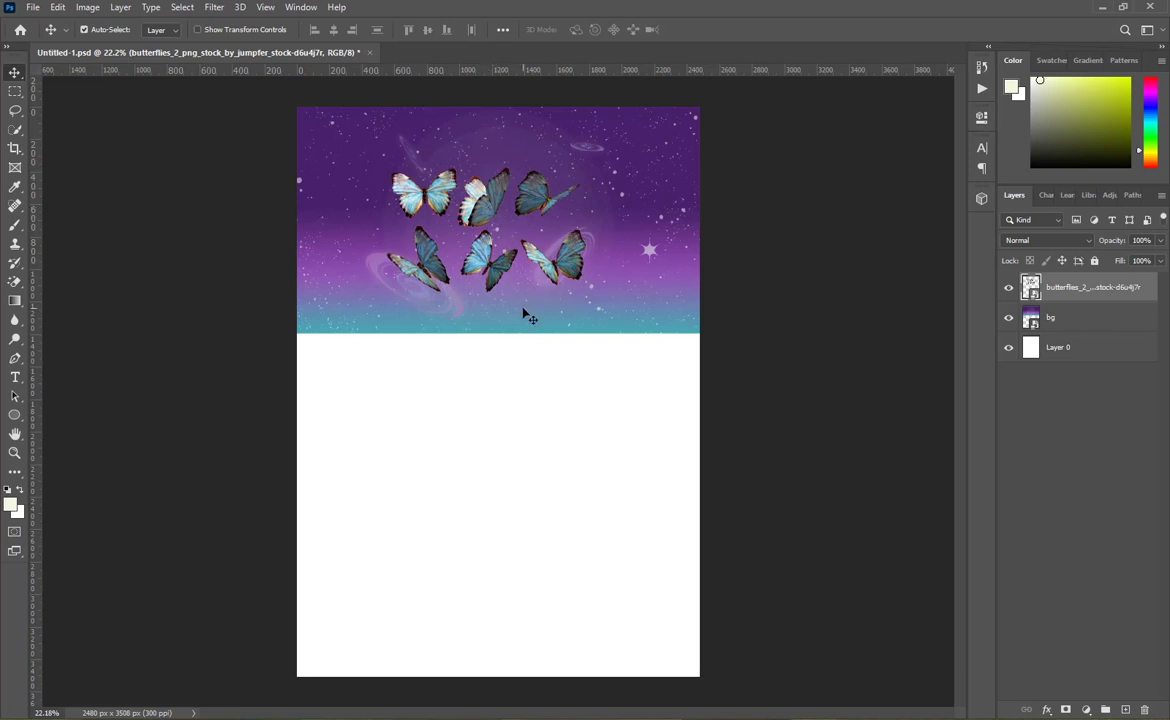
pyautogui.moveTo(525, 313); pyautogui.dragTo(523, 302)
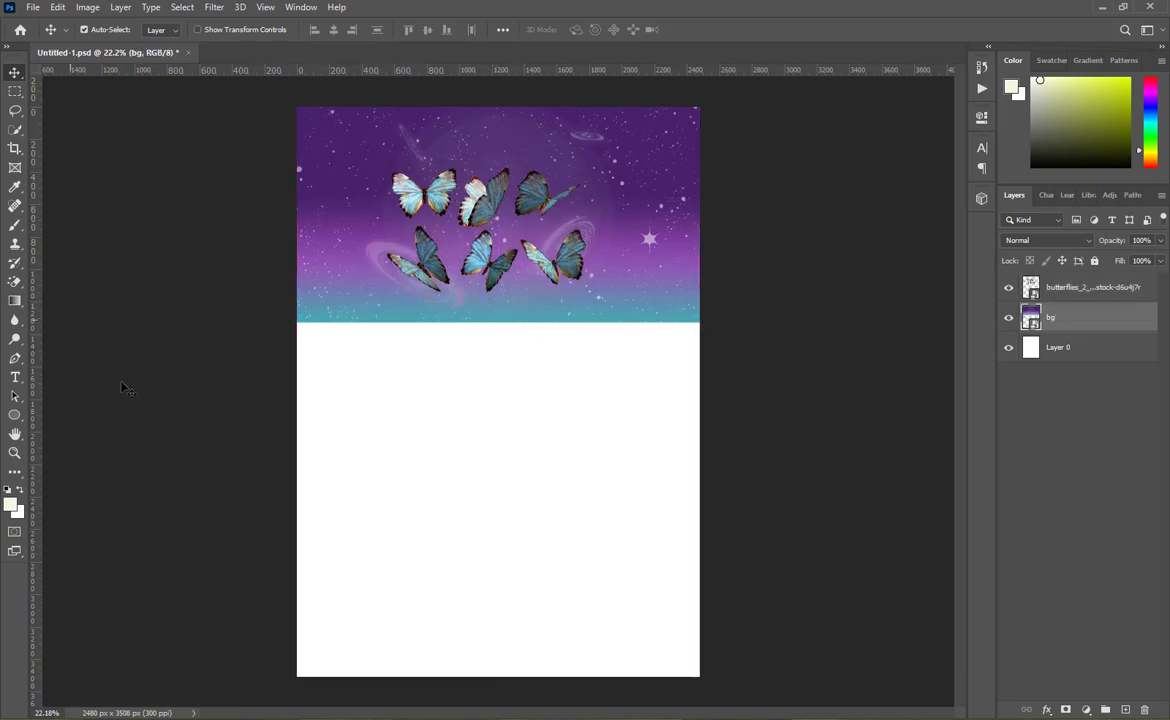
# Draw a rectangle about 2495 by 3564 px covering the whole page, directly above Layer 0.
pyautogui.click(426, 530)
pyautogui.rightClick(1043, 350)
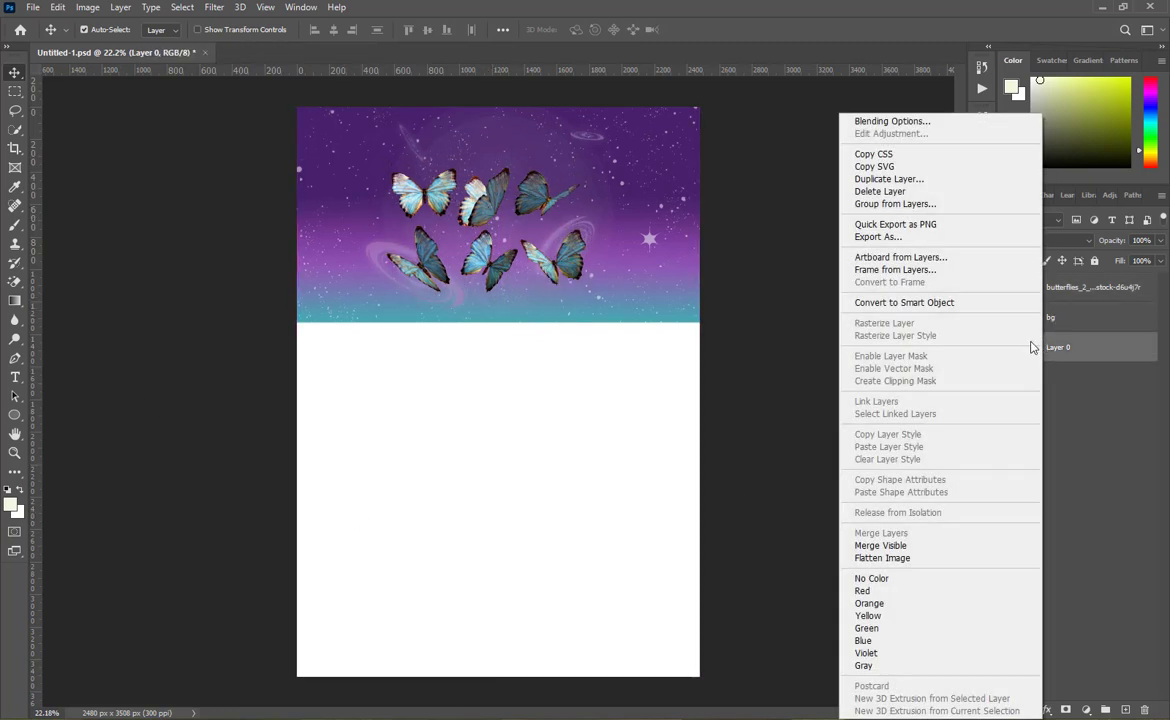
pyautogui.rightClick(14, 416)
pyautogui.click(45, 386)
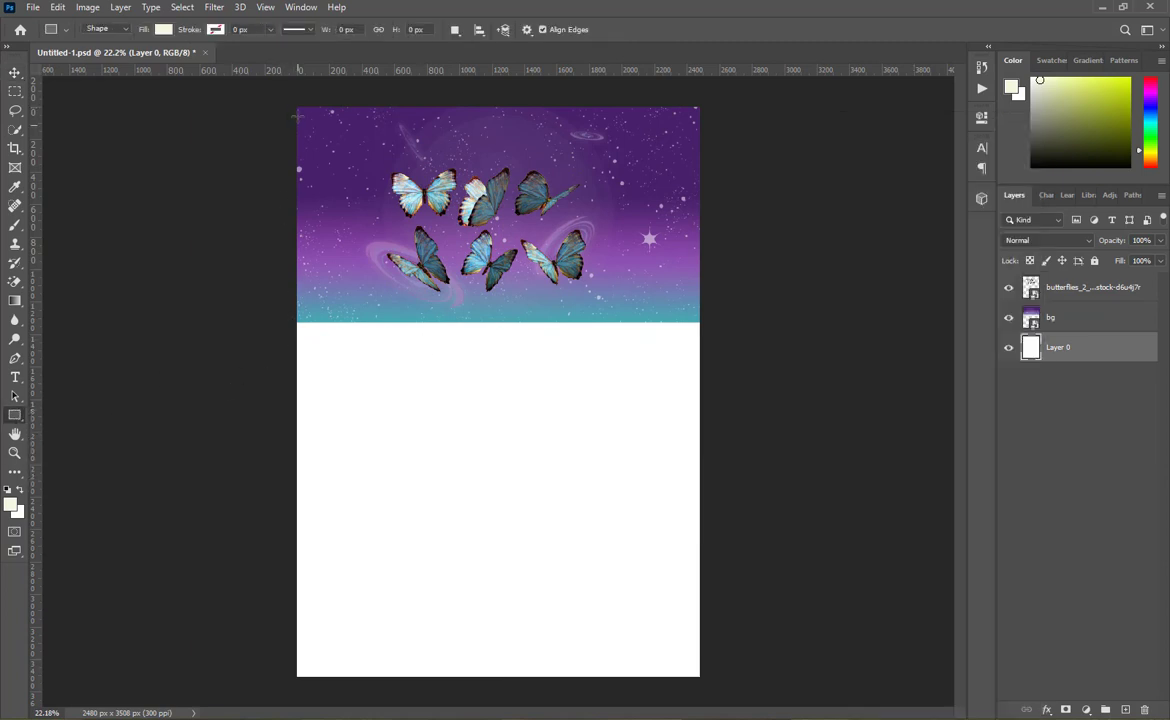
pyautogui.moveTo(294, 102); pyautogui.dragTo(701, 682)
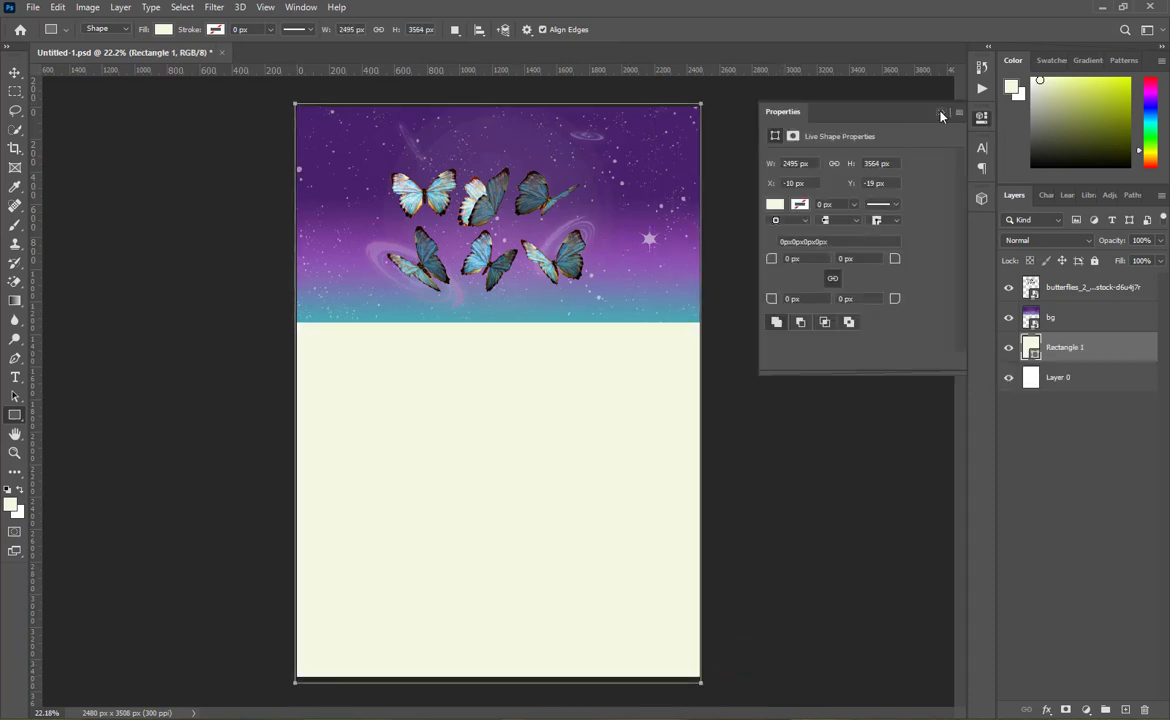
pyautogui.click(940, 113)
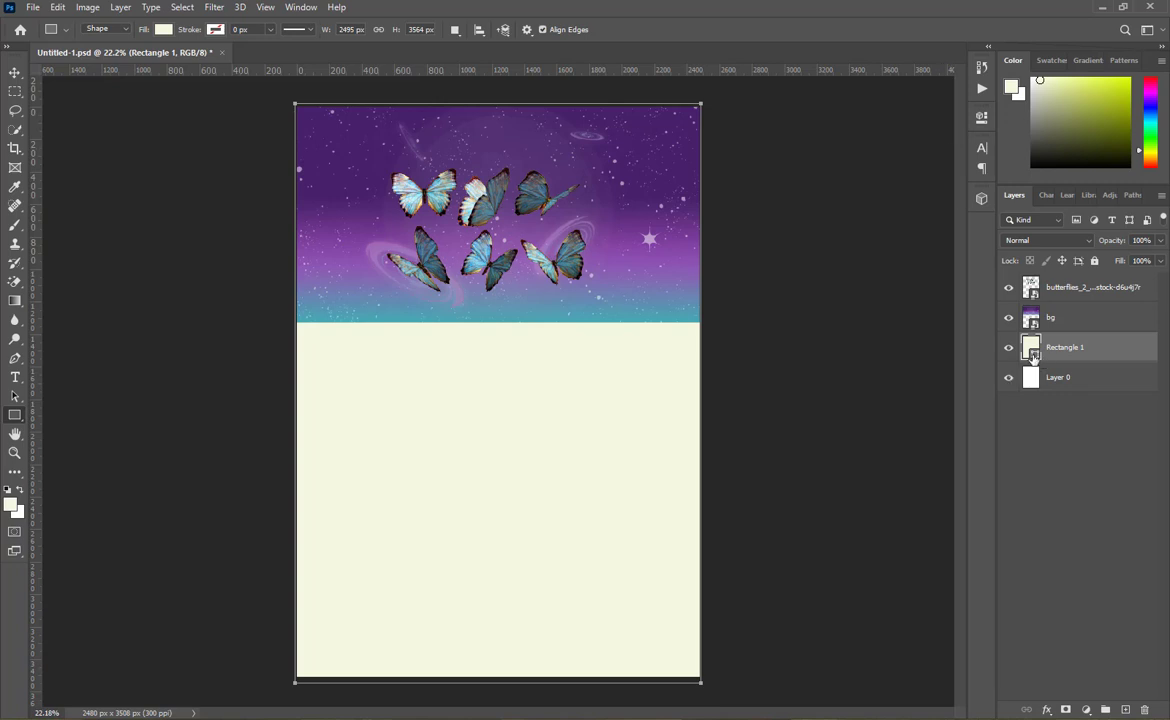
# Set the rectangle's fill to teal 549eb1, sampled from the background image's lower edge.
pyautogui.doubleClick(1032, 352)
pyautogui.click(488, 316)
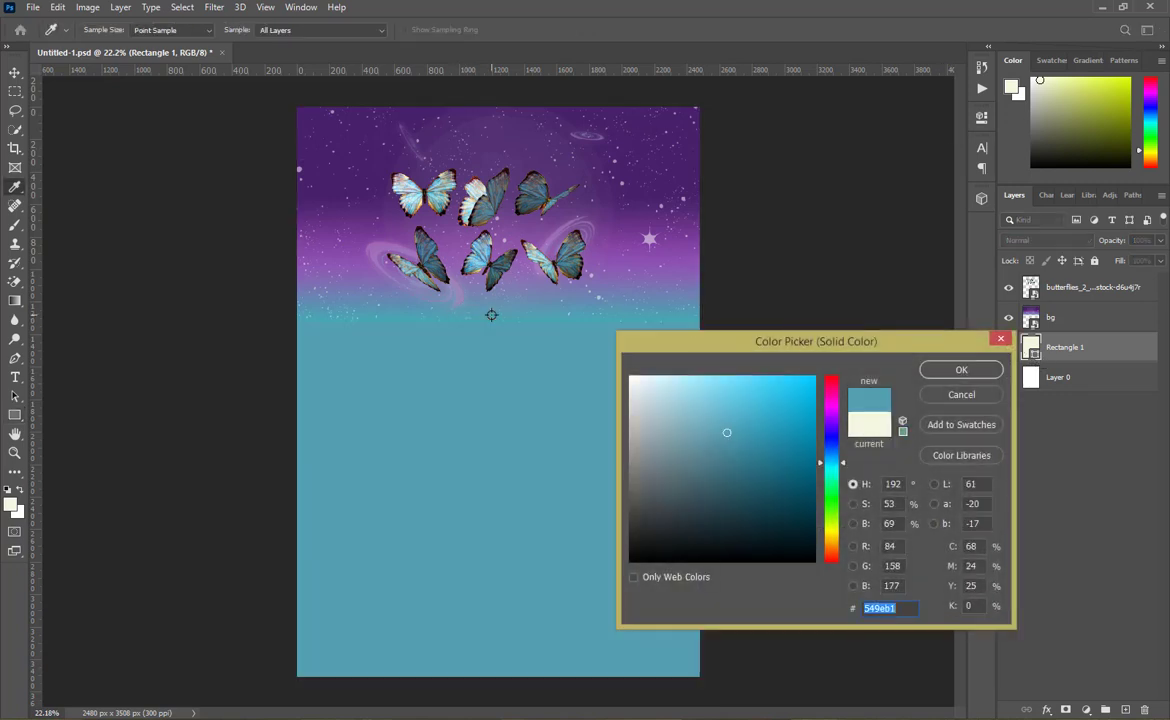
pyautogui.click(933, 367)
pyautogui.press('r')
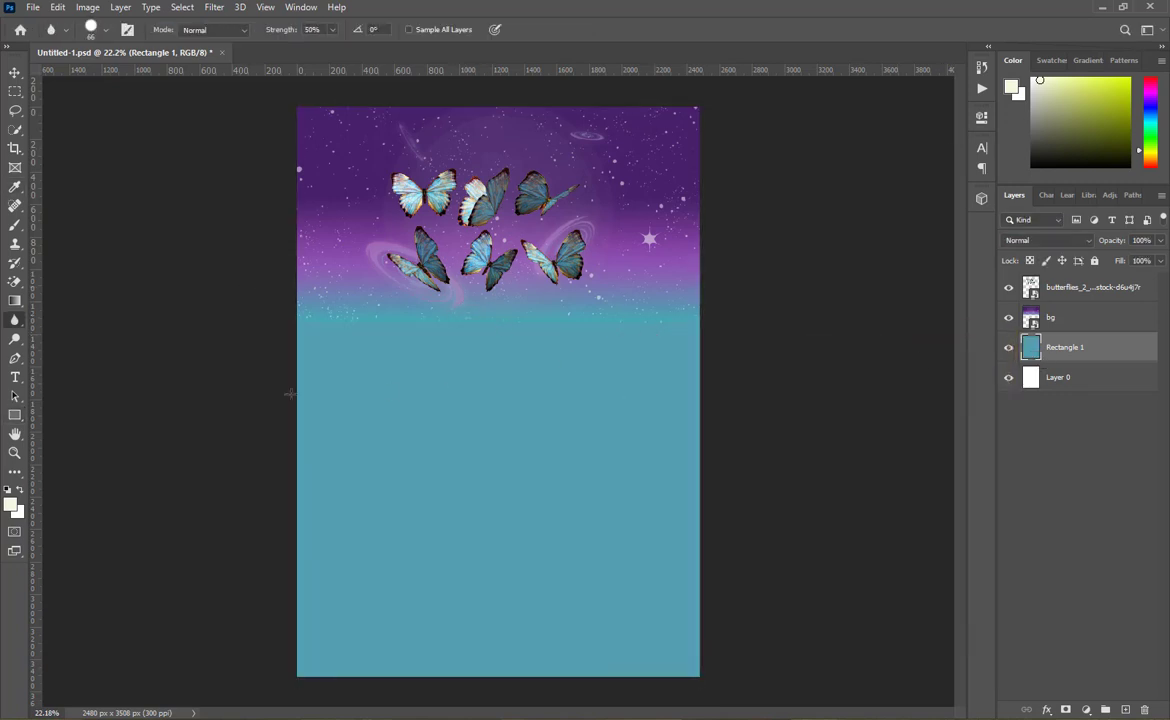
# Reposition the butterflies higher on the purple background and enlarge them proportionally to span most of its width.
pyautogui.press('v')
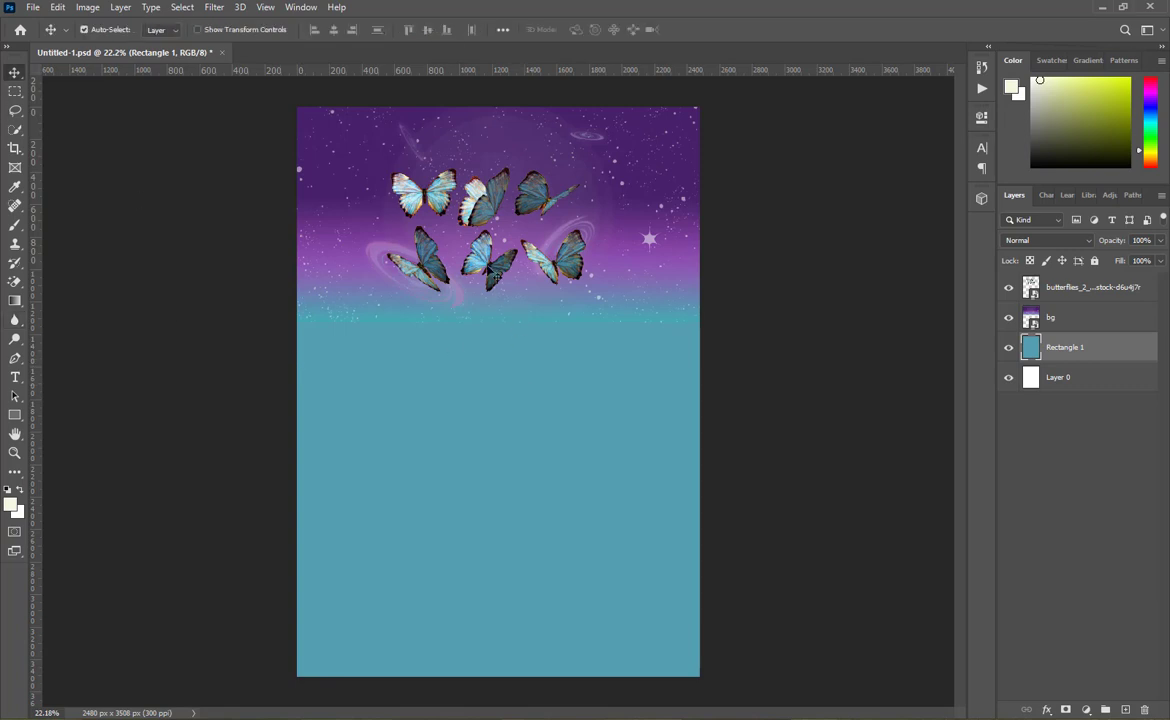
pyautogui.moveTo(499, 238); pyautogui.dragTo(464, 200)
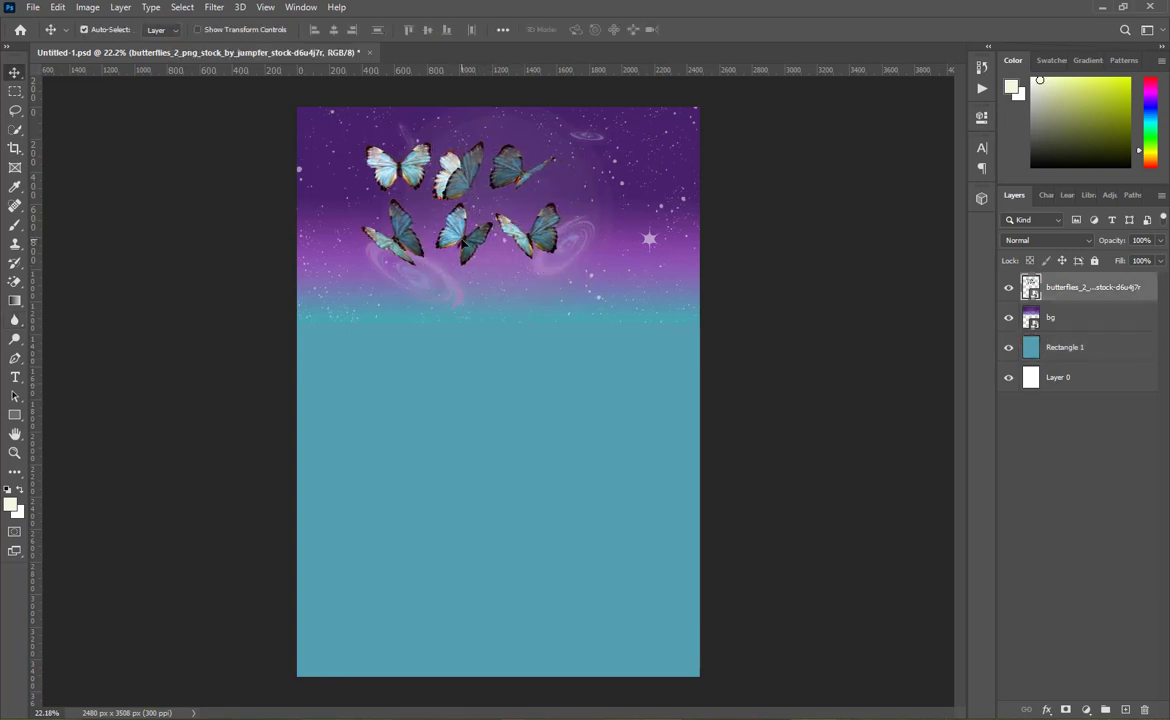
pyautogui.hotkey('ctrl', 't')
pyautogui.moveTo(564, 273)
pyautogui.mouseDown()
pyautogui.moveTo(642, 317)
pyautogui.moveTo(569, 256)
pyautogui.mouseUp()
pyautogui.click(700, 29)
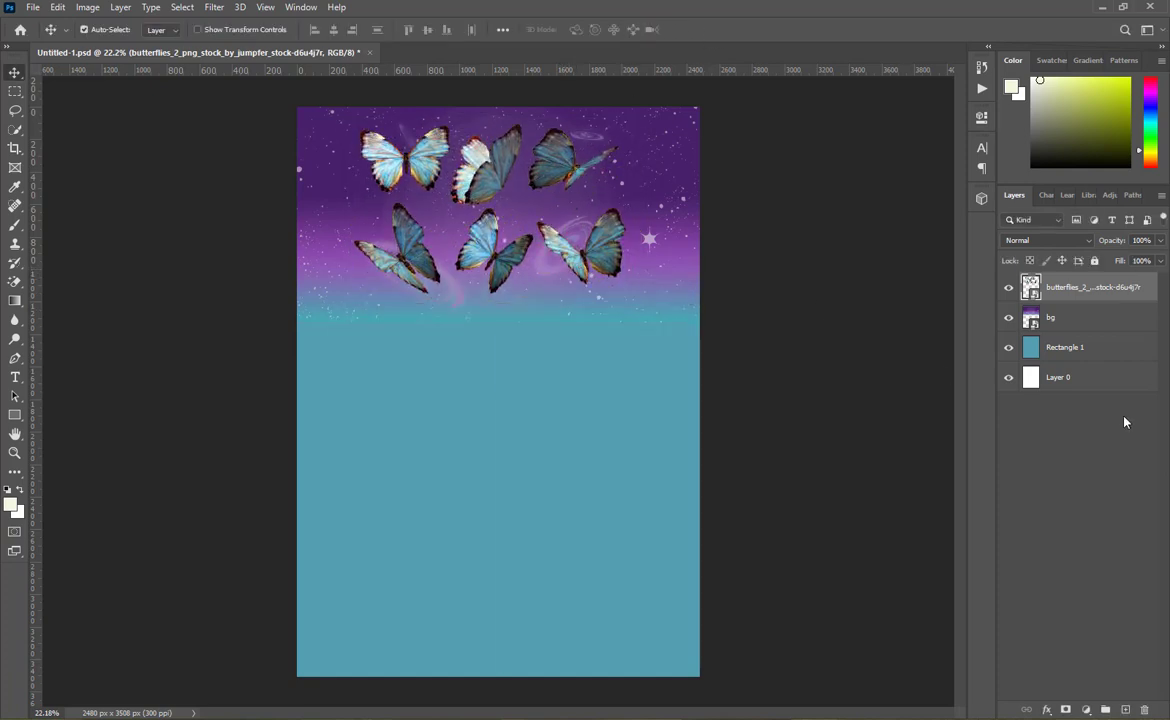
# Add a drop shadow to the butterflies layer with its opacity set to 38%.
pyautogui.rightClick(1096, 290)
pyautogui.click(934, 107)
pyautogui.click(620, 533)
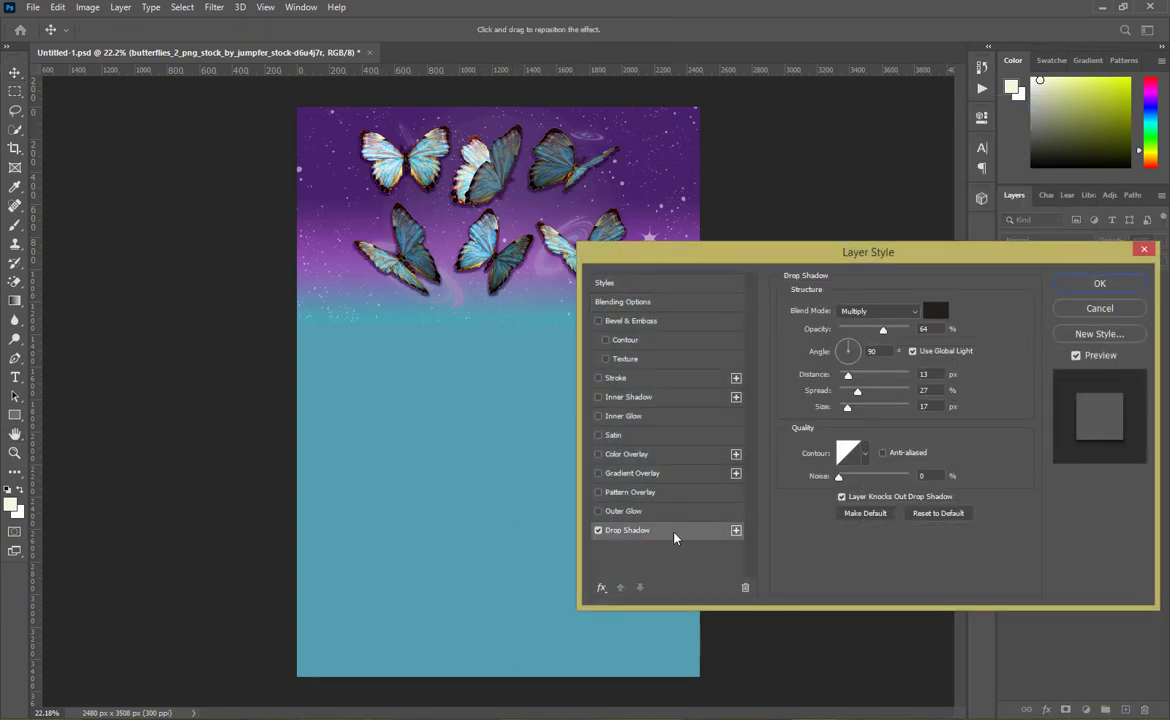
pyautogui.moveTo(882, 330); pyautogui.dragTo(864, 337)
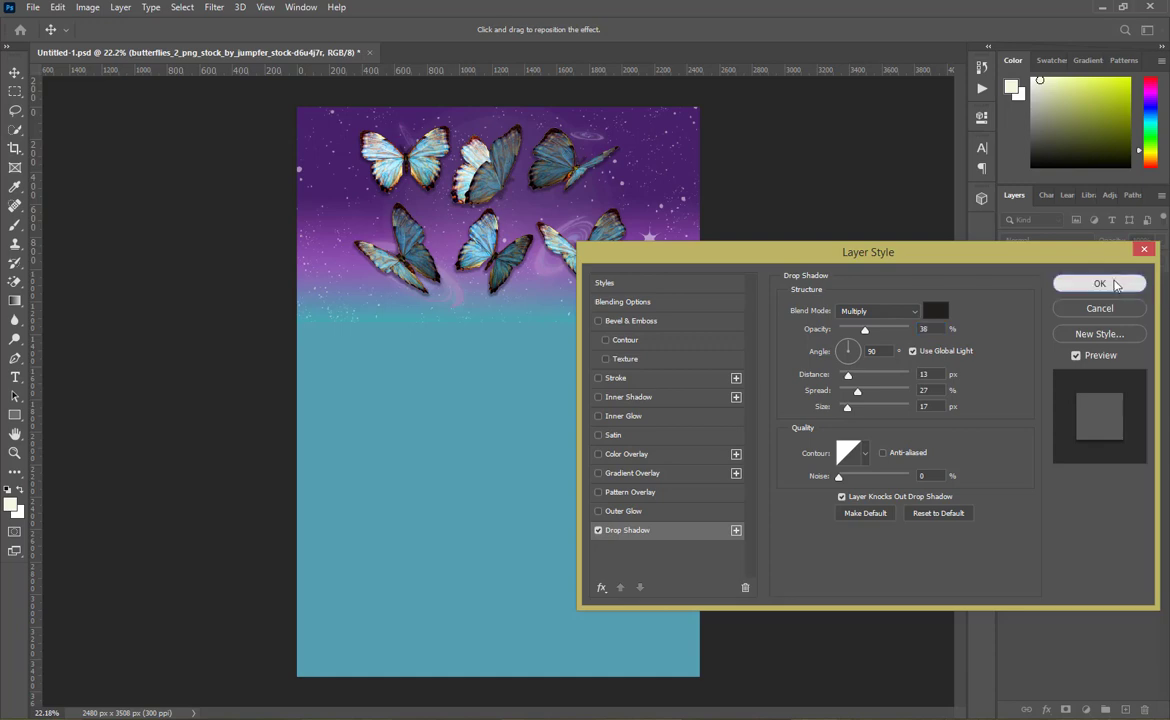
pyautogui.click(1098, 283)
pyautogui.rightClick(1076, 287)
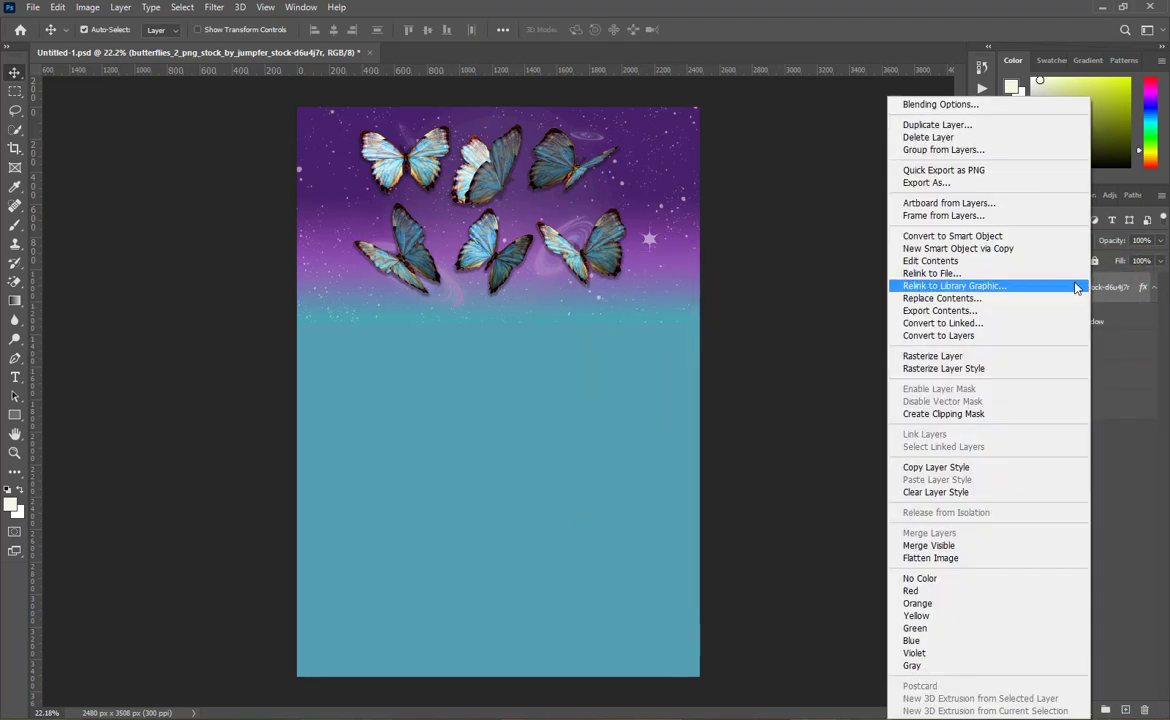
pyautogui.click(930, 104)
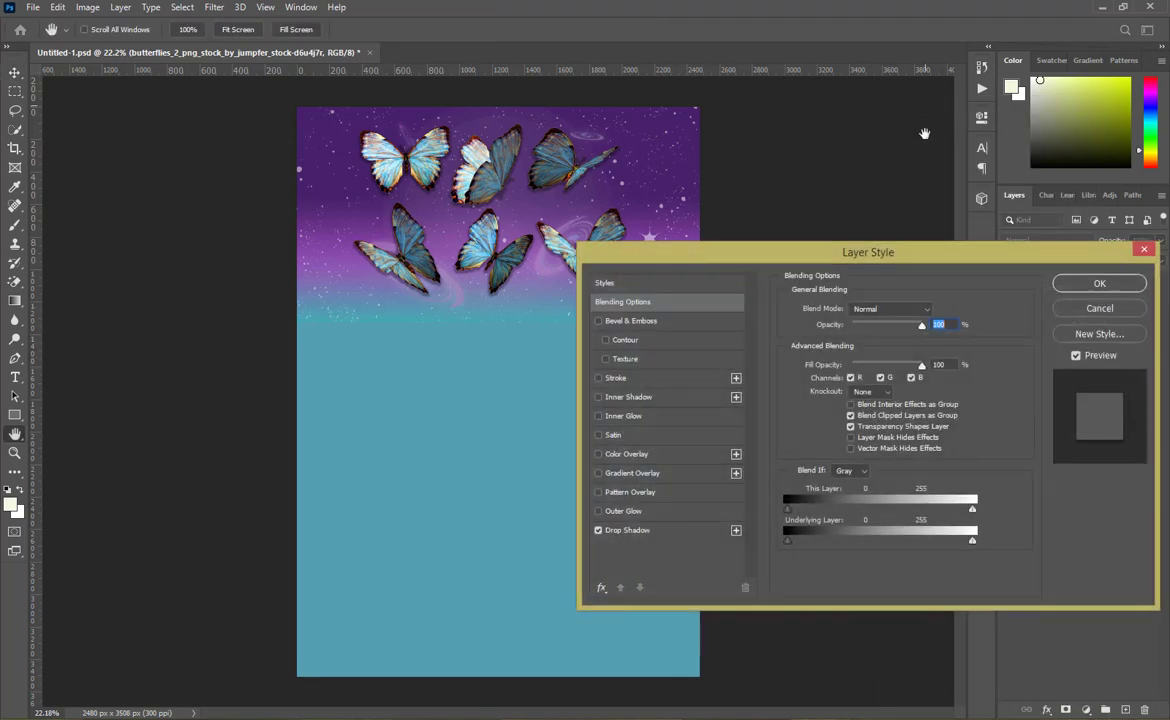
pyautogui.click(1099, 283)
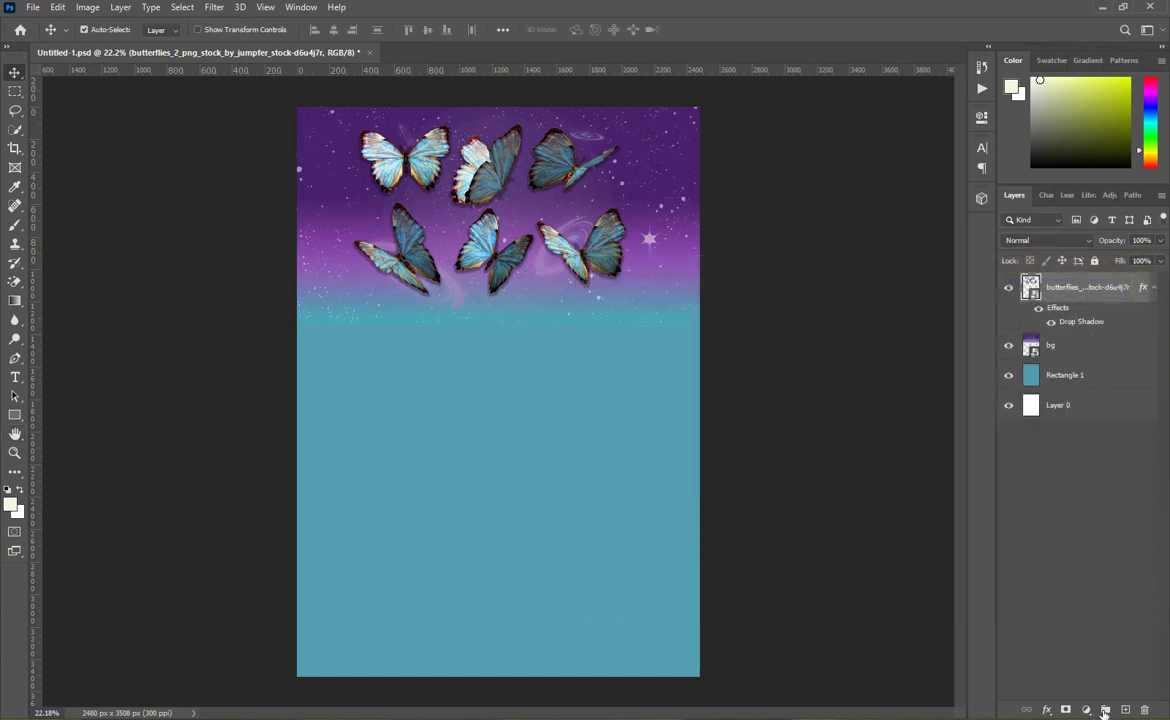
# Add a Brightness/Contrast adjustment layer above the butterflies with brightness 30 and contrast 13.
pyautogui.click(1086, 709)
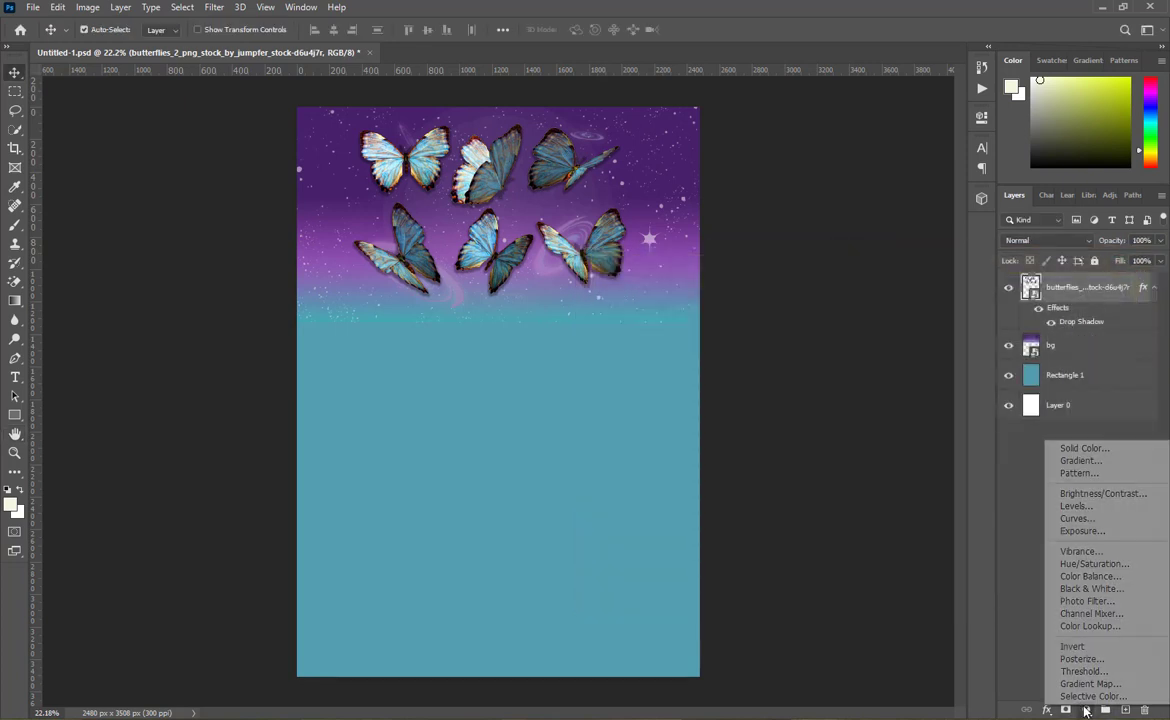
pyautogui.click(1095, 493)
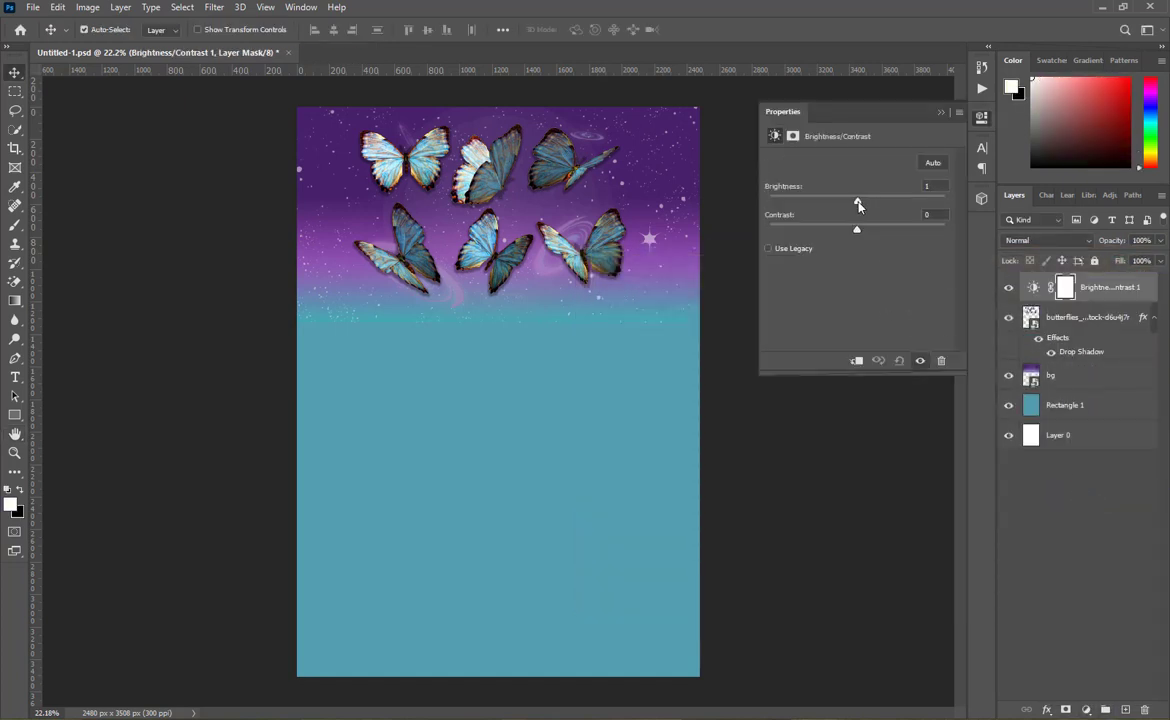
pyautogui.moveTo(857, 205); pyautogui.dragTo(869, 233)
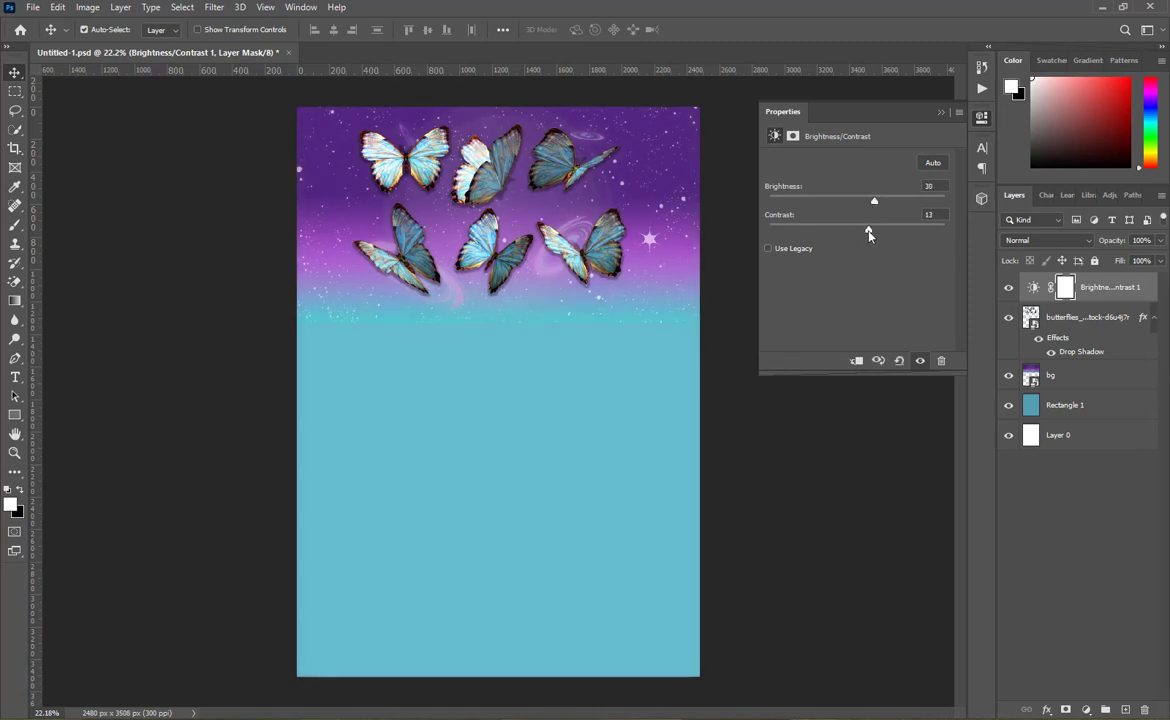
pyautogui.click(940, 112)
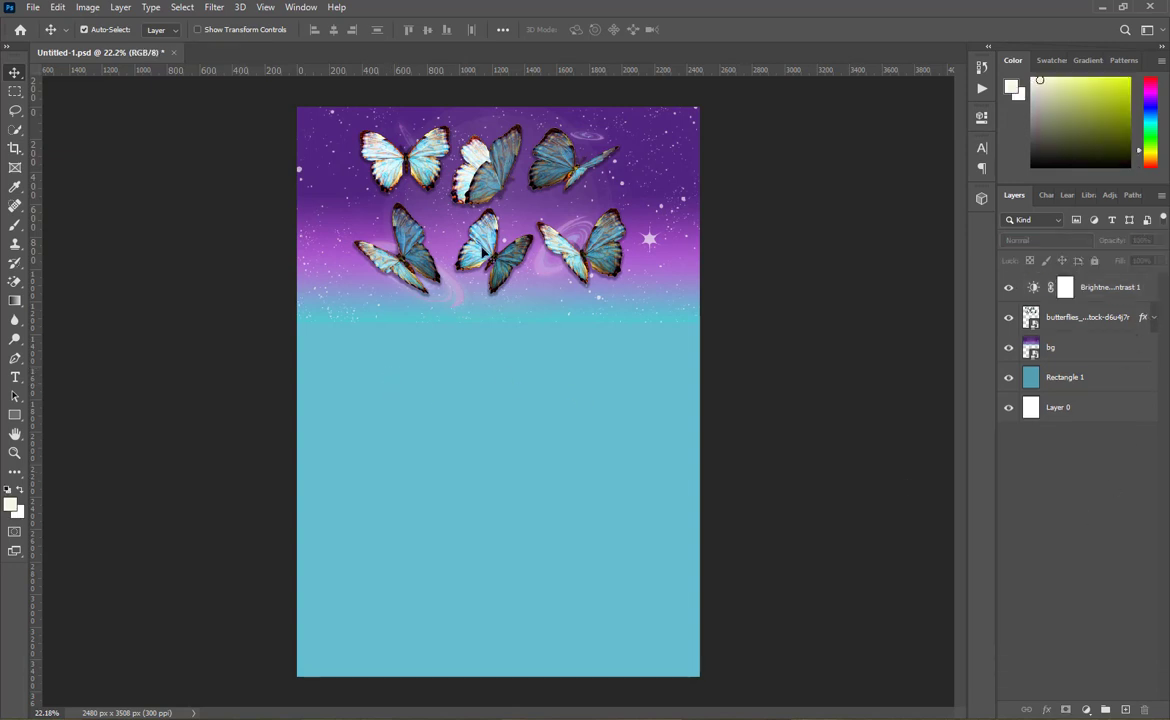
# Shift the butterflies down and to the left, then place a rectangle about 937 by 203 px flush in the page's upper-right corner.
pyautogui.moveTo(488, 185); pyautogui.dragTo(461, 195)
pyautogui.click(18, 416)
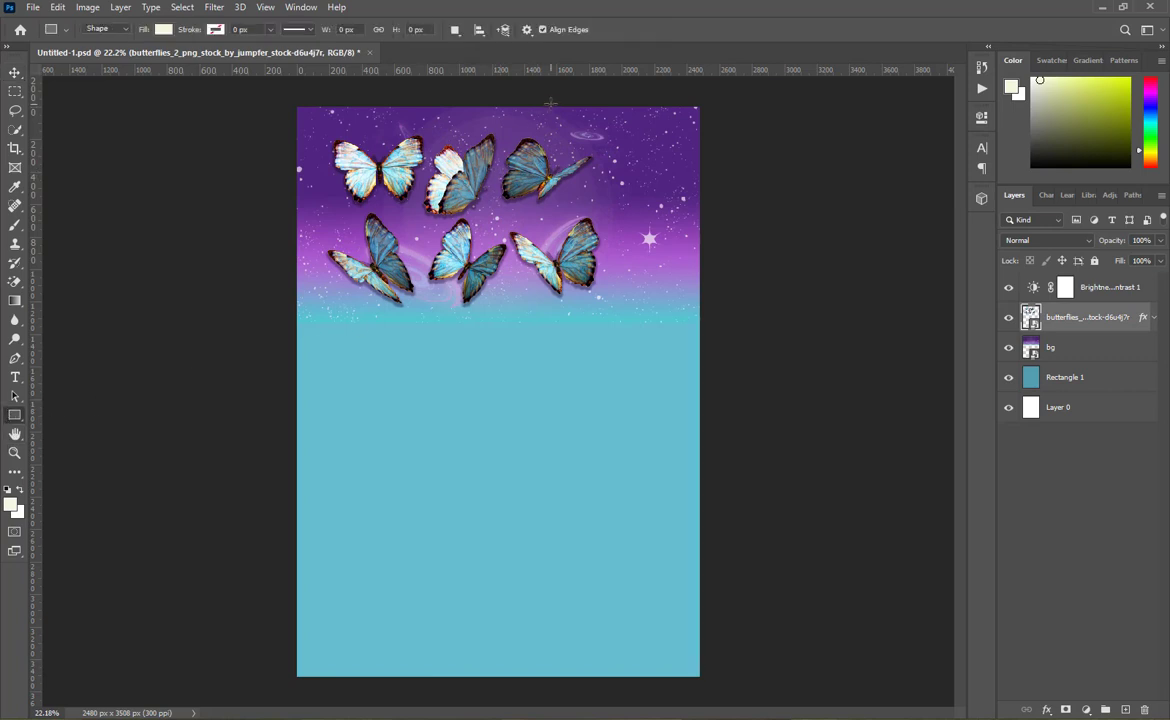
pyautogui.moveTo(548, 107); pyautogui.dragTo(700, 140)
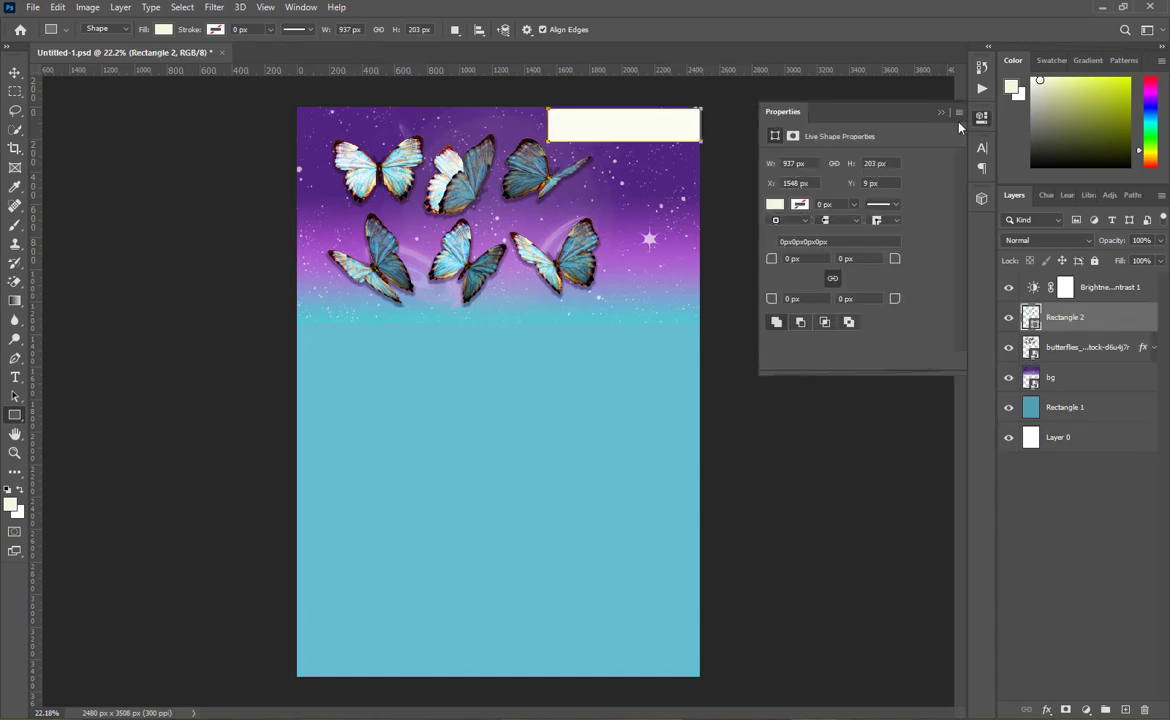
pyautogui.click(941, 113)
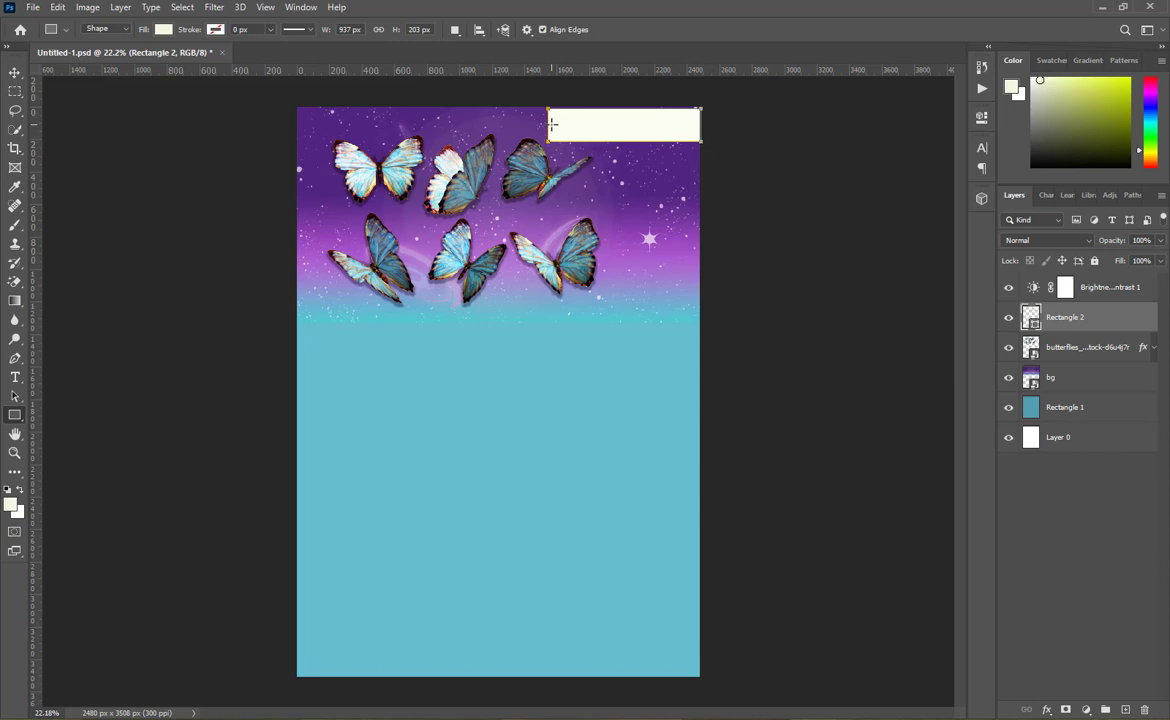
pyautogui.press('v')
pyautogui.moveTo(608, 117); pyautogui.dragTo(614, 113)
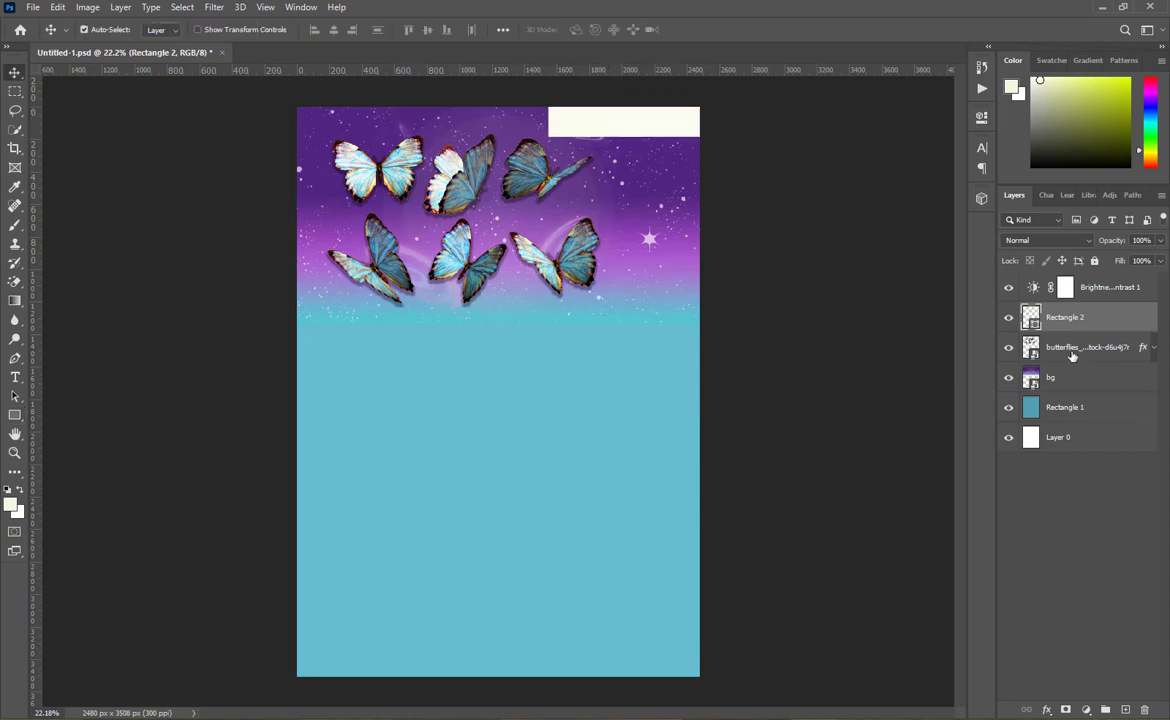
# Set the corner rectangle's fill to purple 542680, sampled from the starry background.
pyautogui.doubleClick(1031, 317)
pyautogui.click(533, 401)
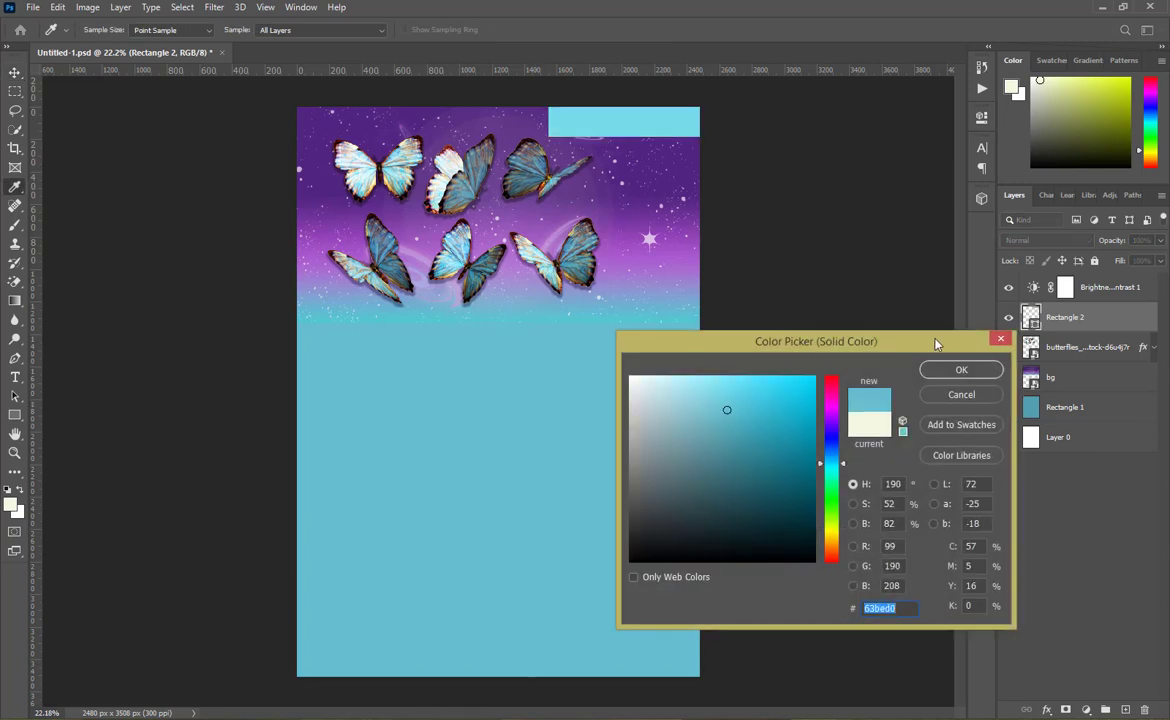
pyautogui.click(688, 158)
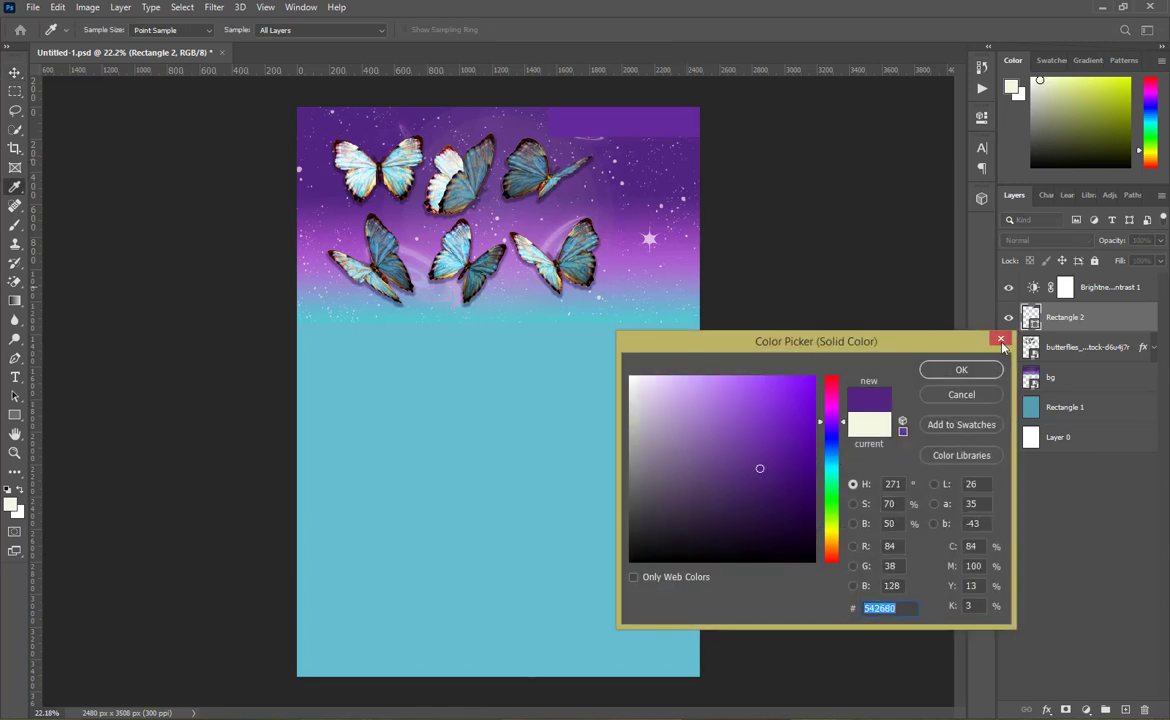
pyautogui.click(981, 369)
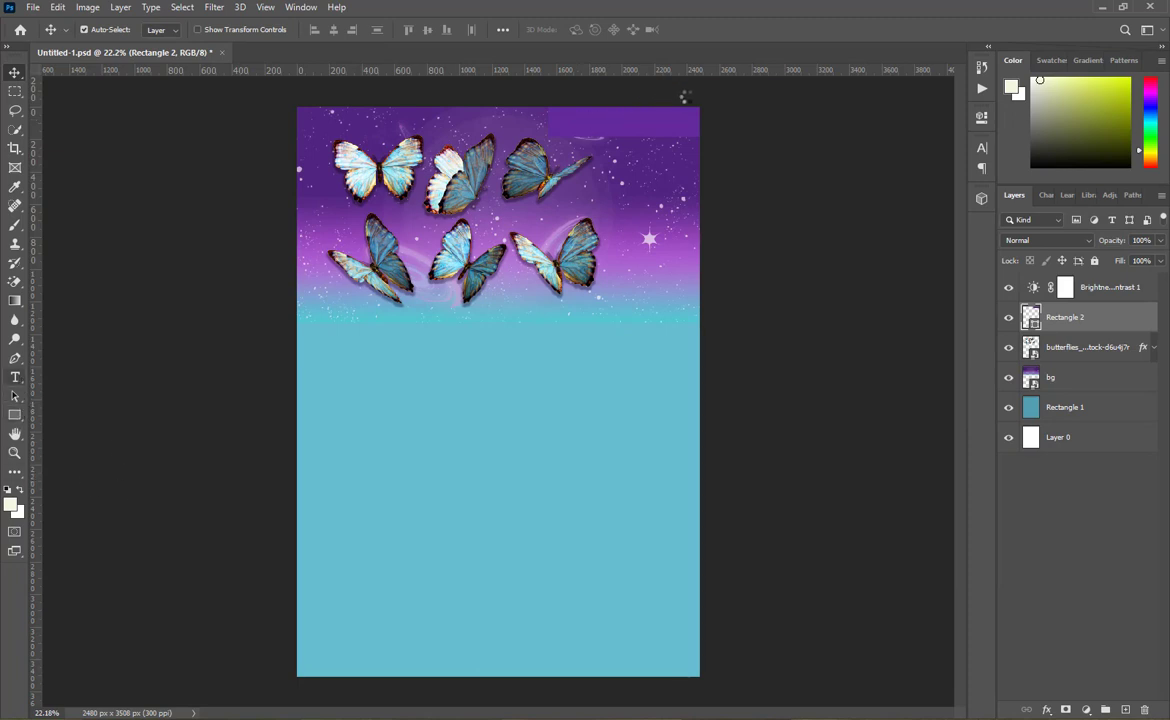
# Add the horizontal text "CALENDER DESIGN 2021" at 45 pt on the teal area.
pyautogui.press('t')
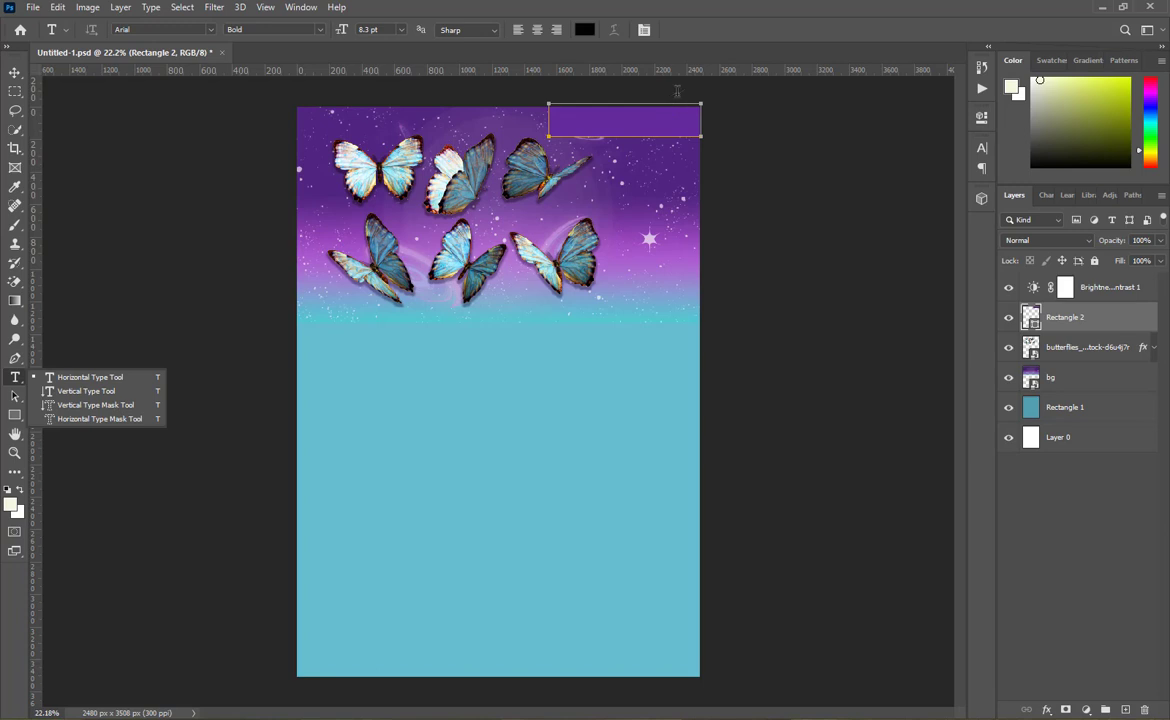
pyautogui.click(406, 502)
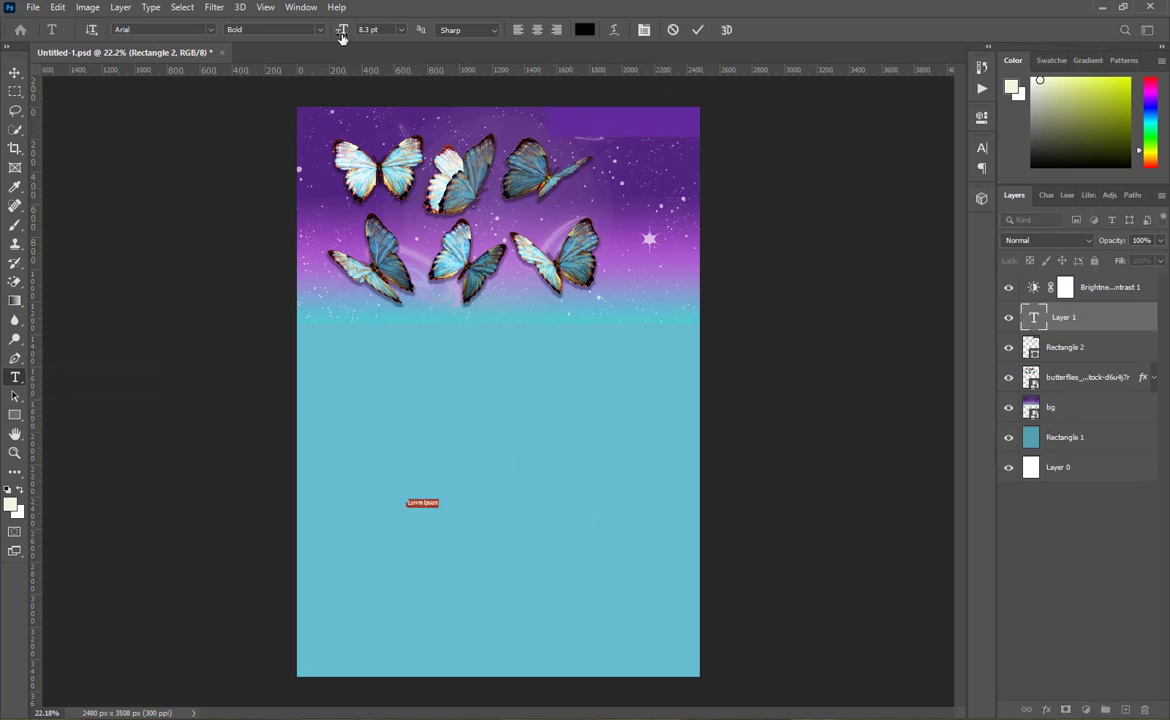
pyautogui.moveTo(341, 33); pyautogui.dragTo(374, 36)
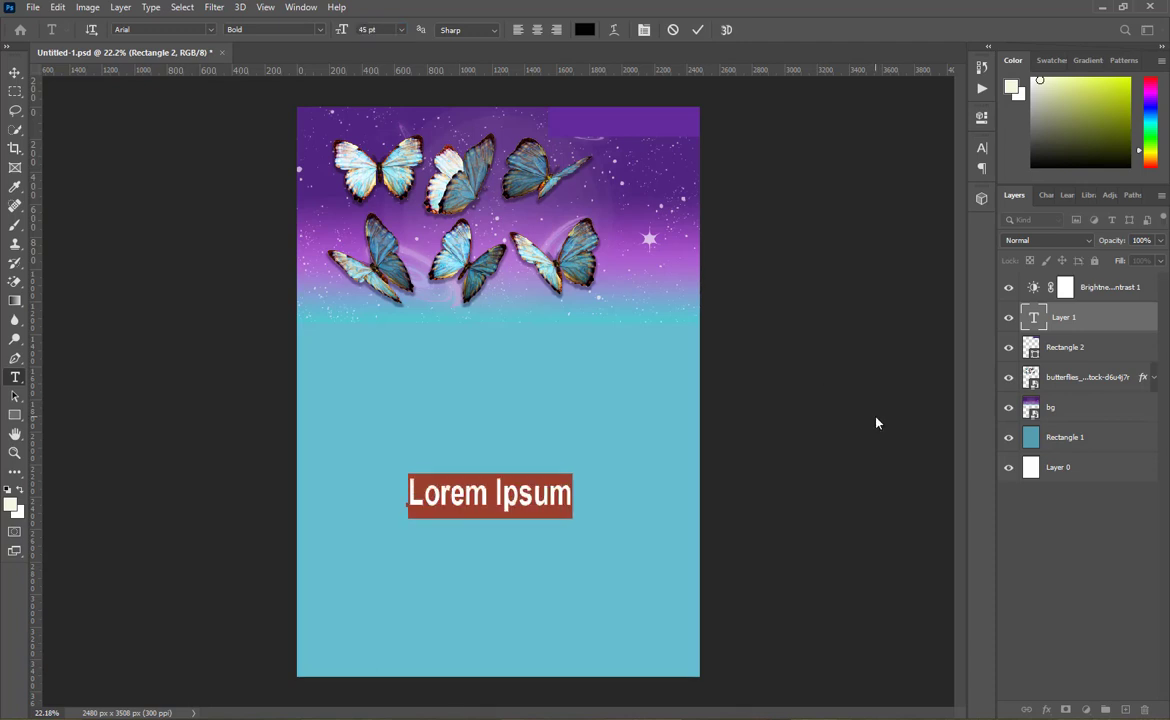
pyautogui.write('C')
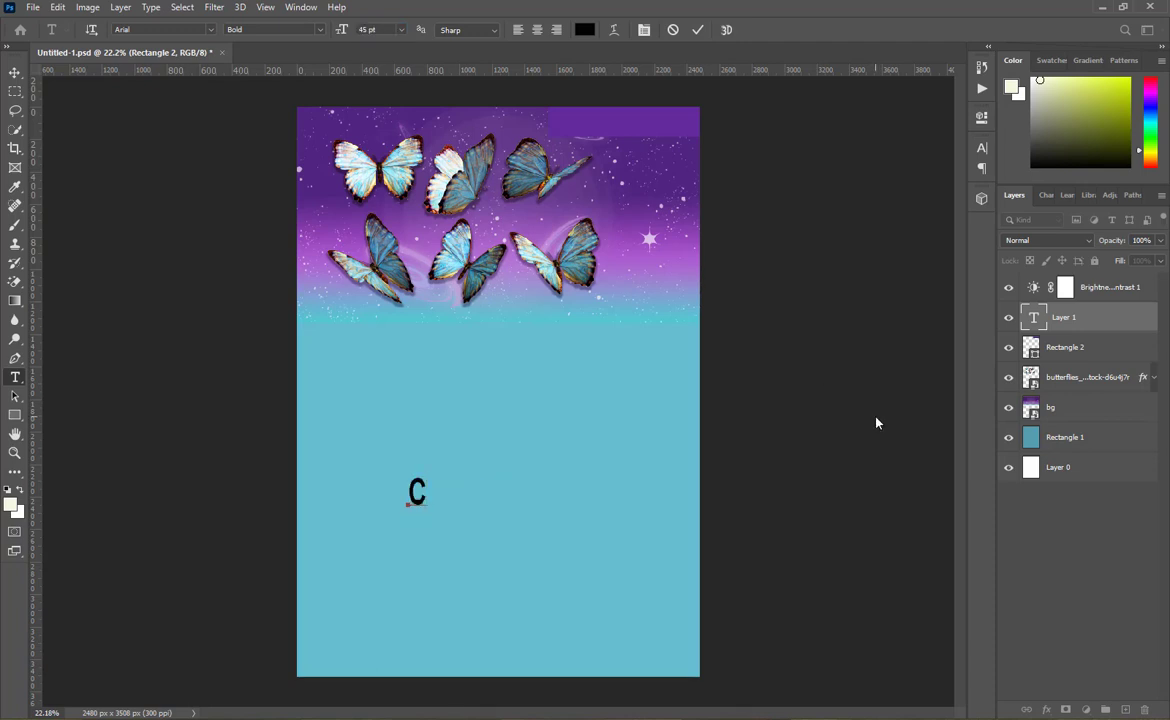
pyautogui.write('ALENDE')
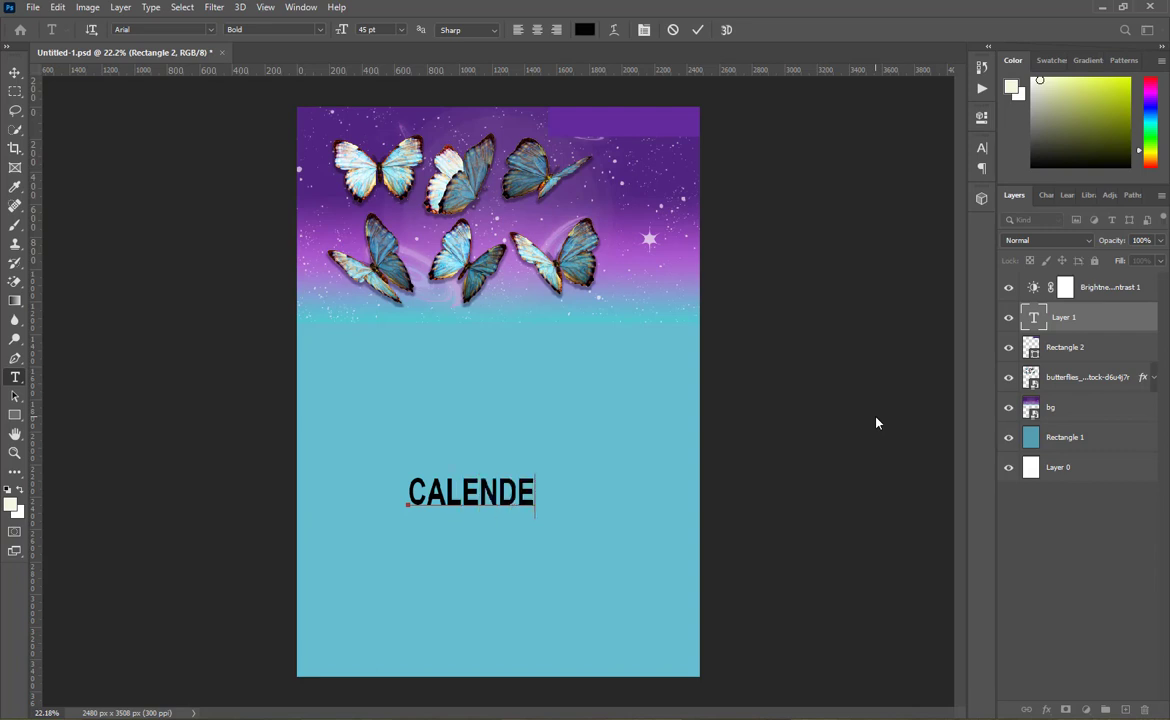
pyautogui.write('R SE')
pyautogui.press('BackSpace')
pyautogui.press('BackSpace')
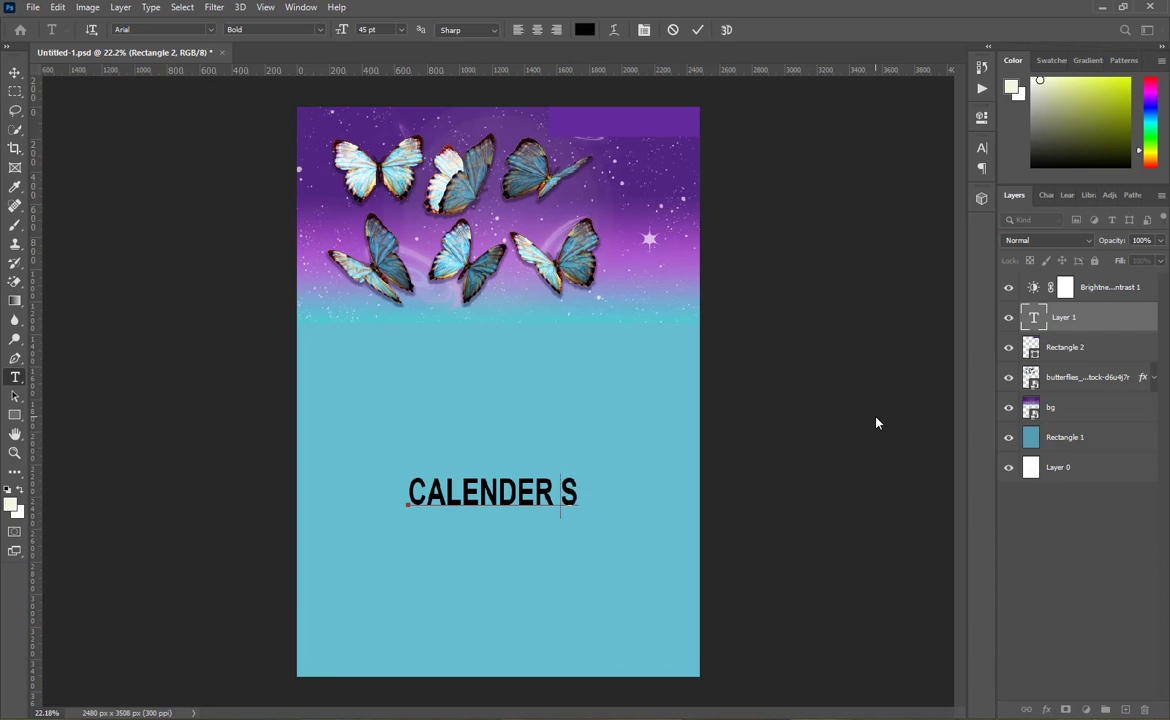
pyautogui.write('DESIG')
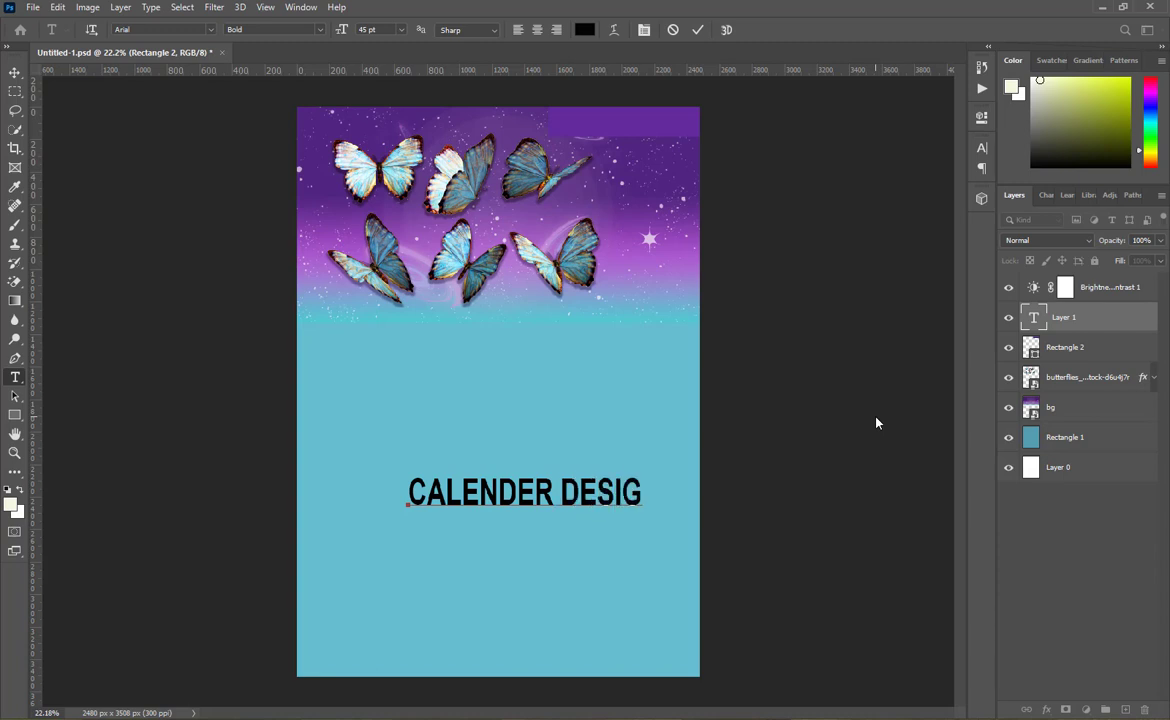
pyautogui.write('N 20')
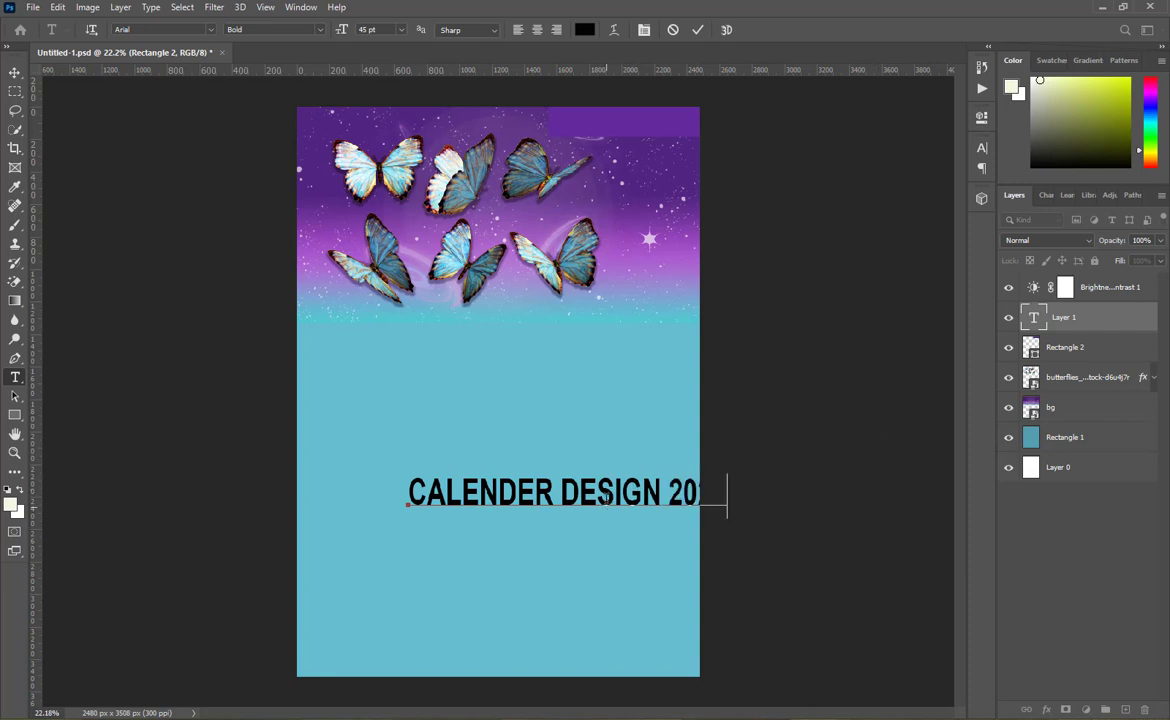
# Set the title text's size to 19 pt and place it on the purple corner rectangle.
pyautogui.tripleClick(560, 490)
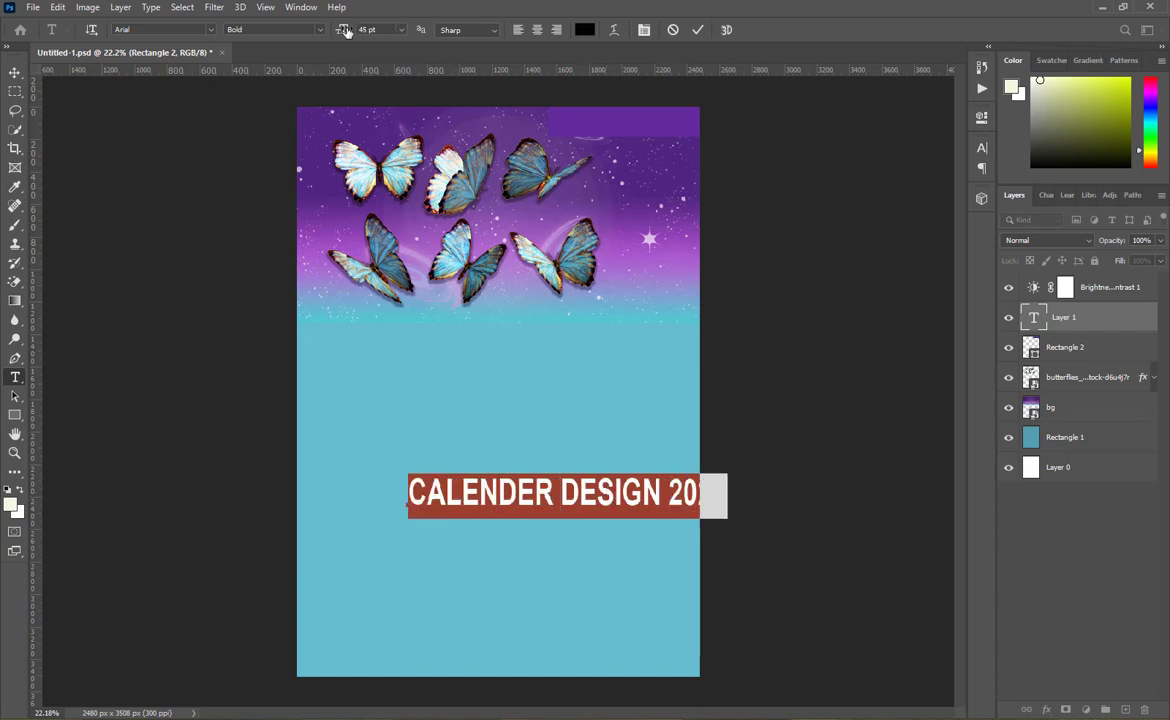
pyautogui.moveTo(345, 30)
pyautogui.mouseDown()
pyautogui.moveTo(300, 33)
pyautogui.moveTo(329, 36)
pyautogui.mouseUp()
pyautogui.click(698, 30)
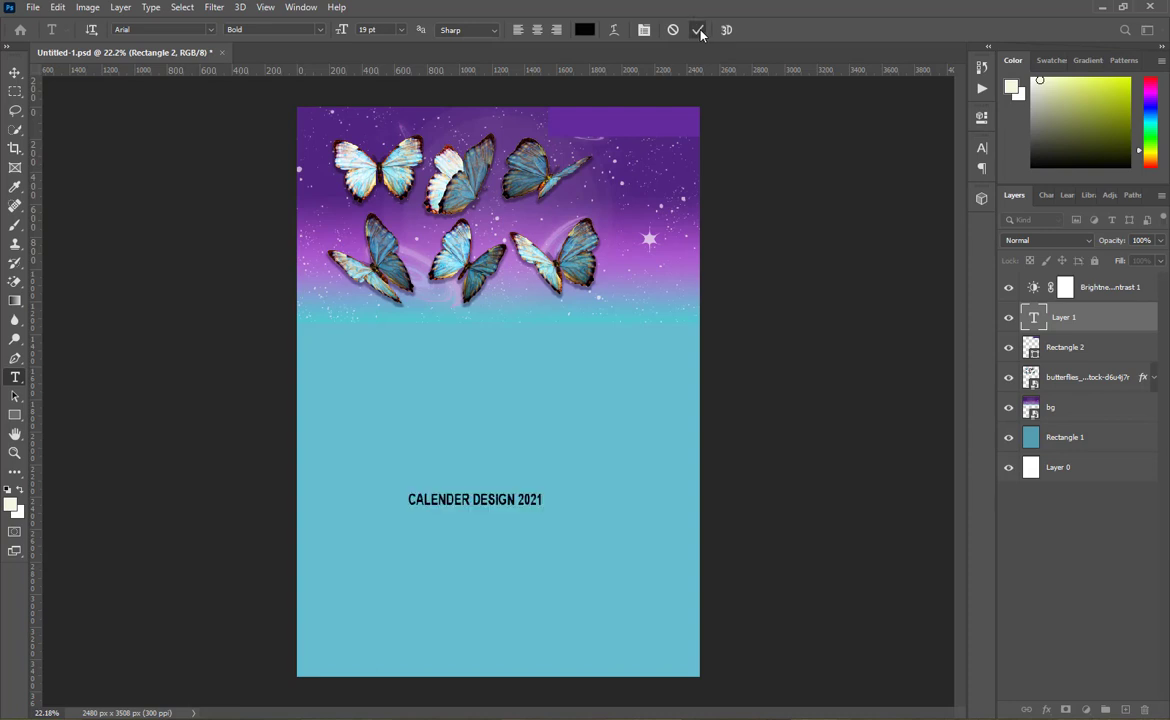
pyautogui.press('v')
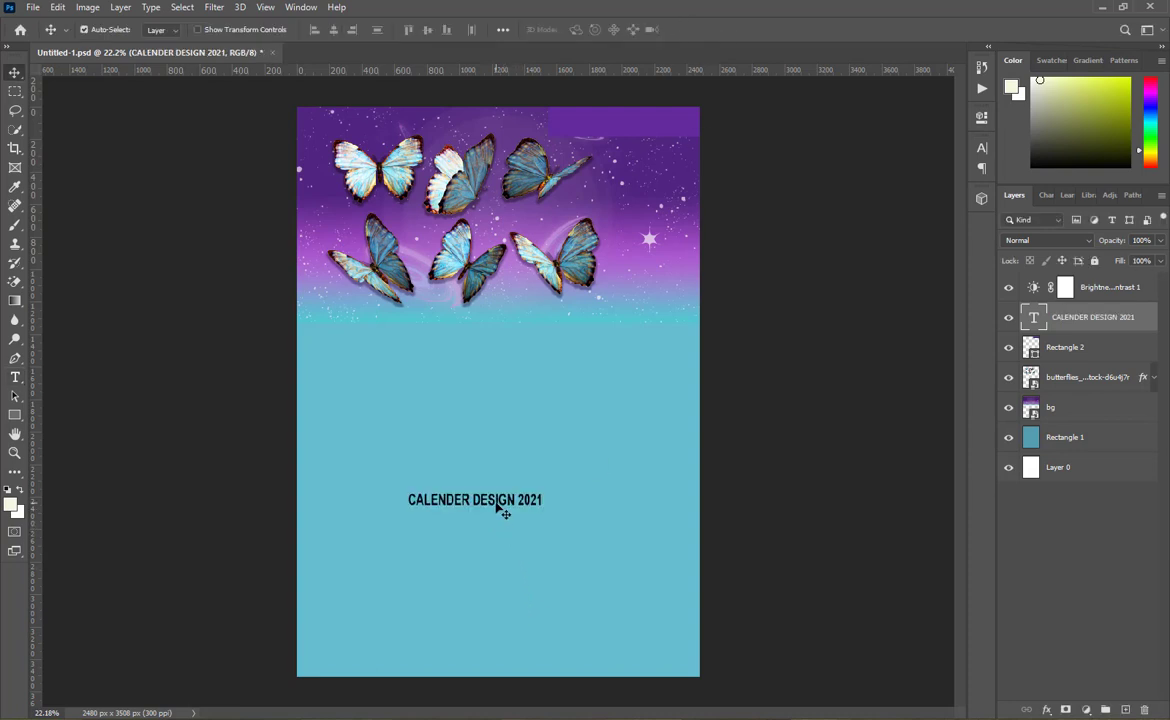
pyautogui.moveTo(505, 512); pyautogui.dragTo(649, 130)
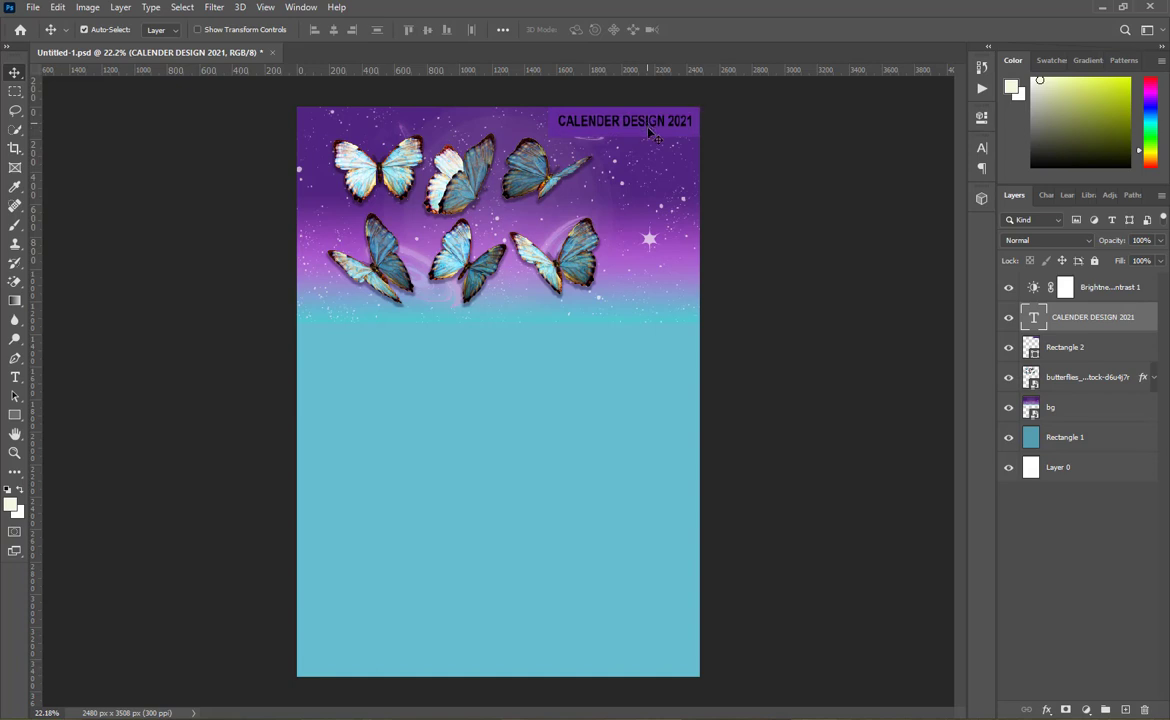
# Set the title text's colour to white ffffff.
pyautogui.doubleClick(1034, 318)
pyautogui.click(585, 29)
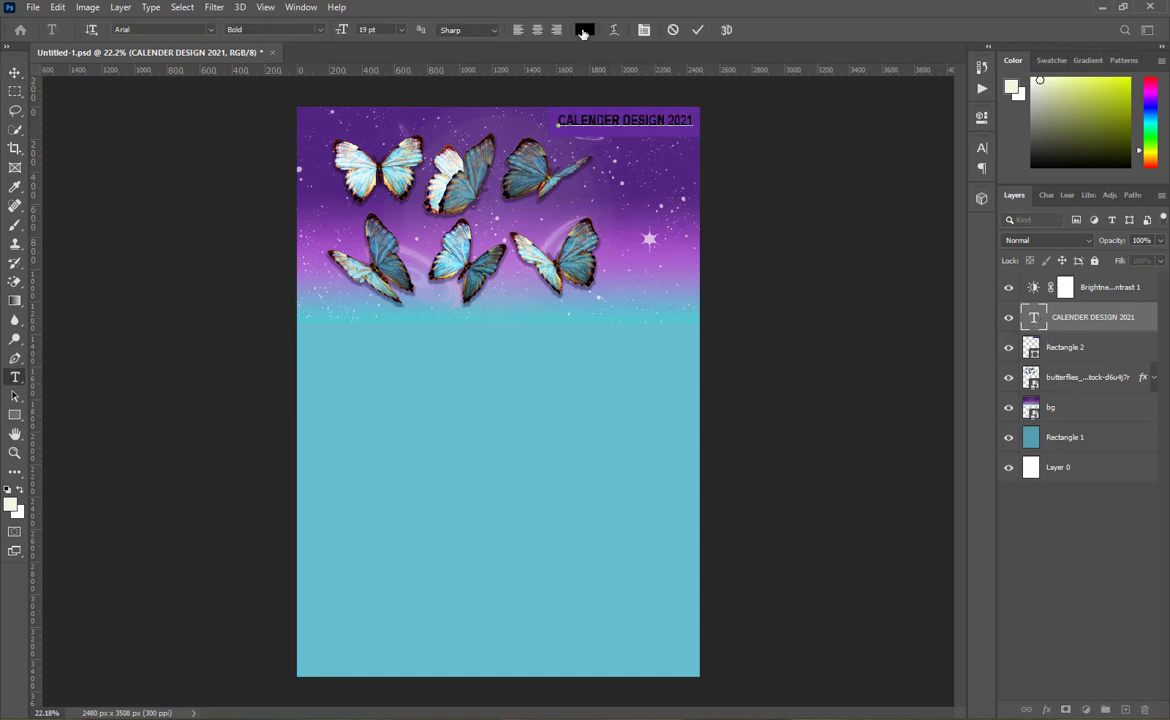
pyautogui.write('ffffff')
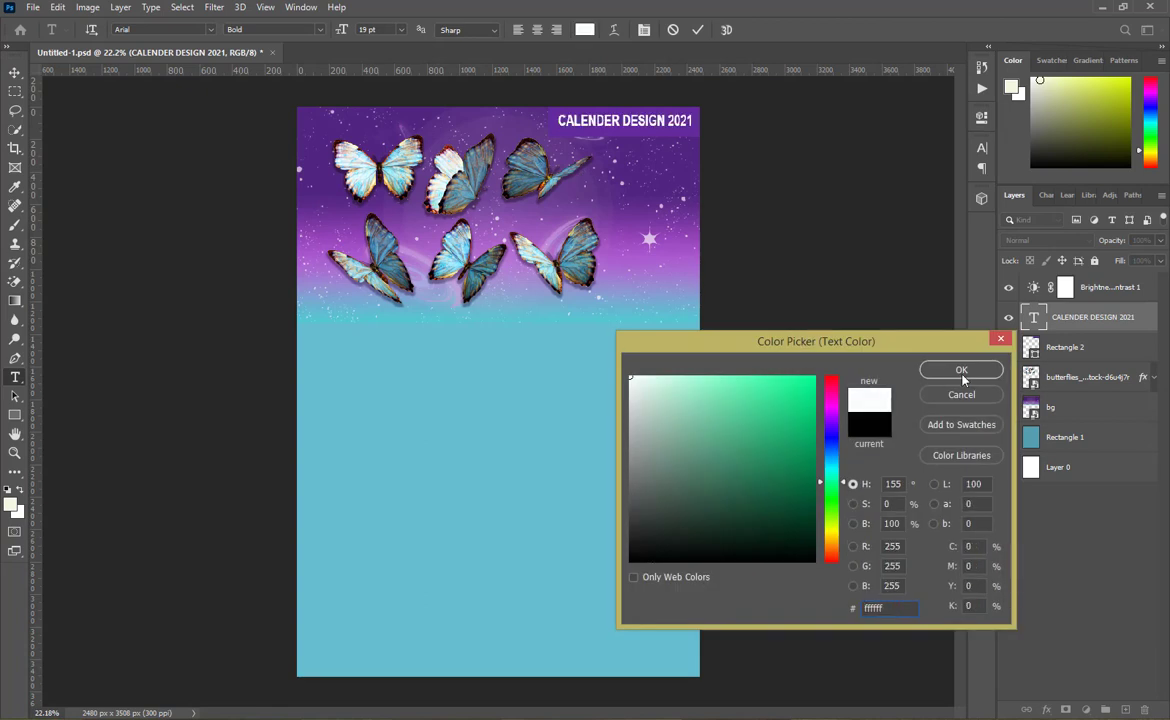
pyautogui.click(961, 370)
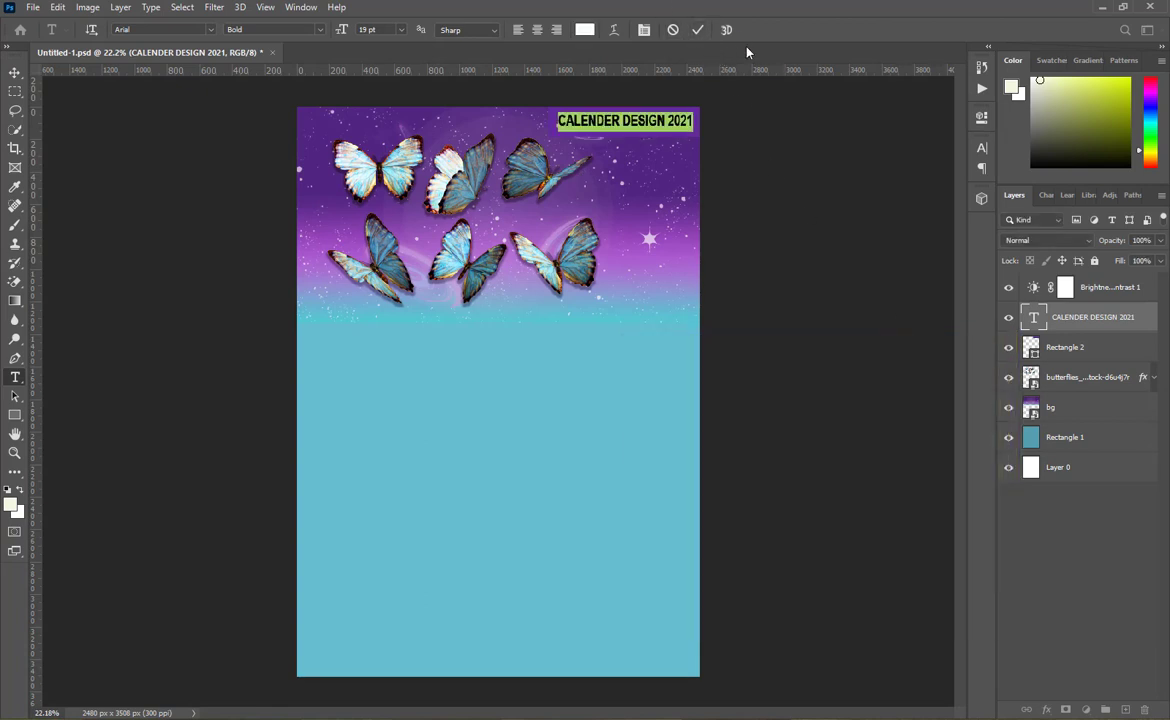
# Change the title's font to Humnst777 Blk BT in Black Italic.
pyautogui.click(982, 147)
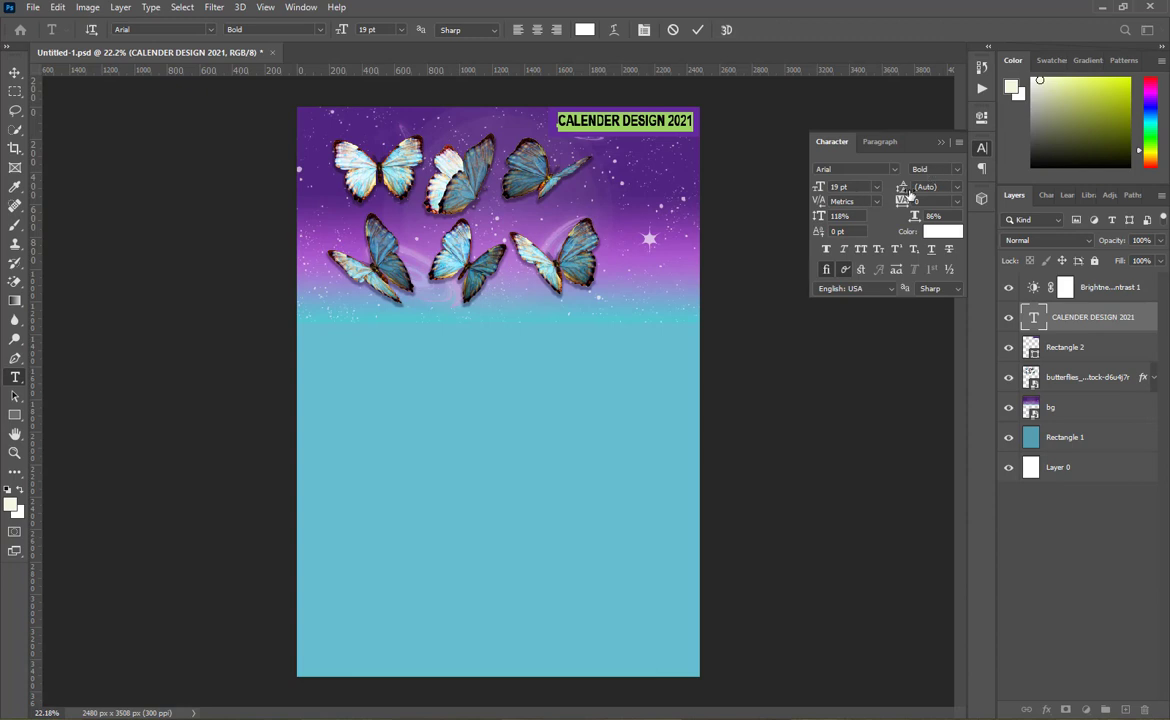
pyautogui.click(894, 169)
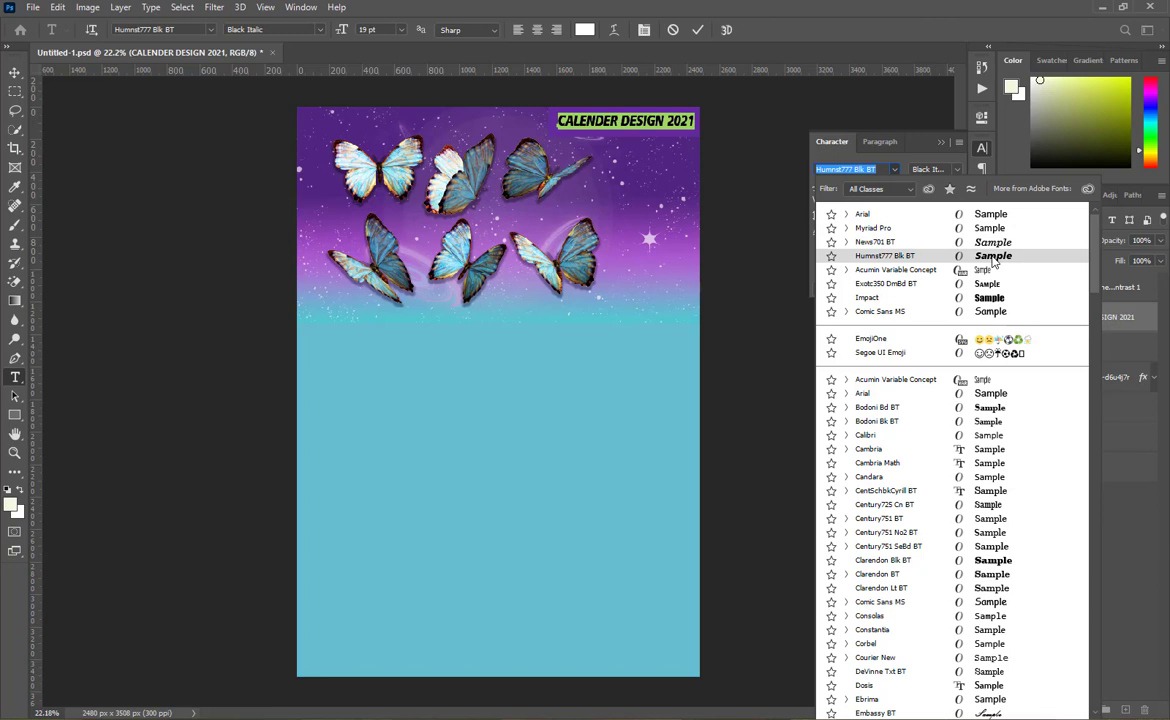
pyautogui.click(992, 258)
pyautogui.click(698, 30)
pyautogui.press('v')
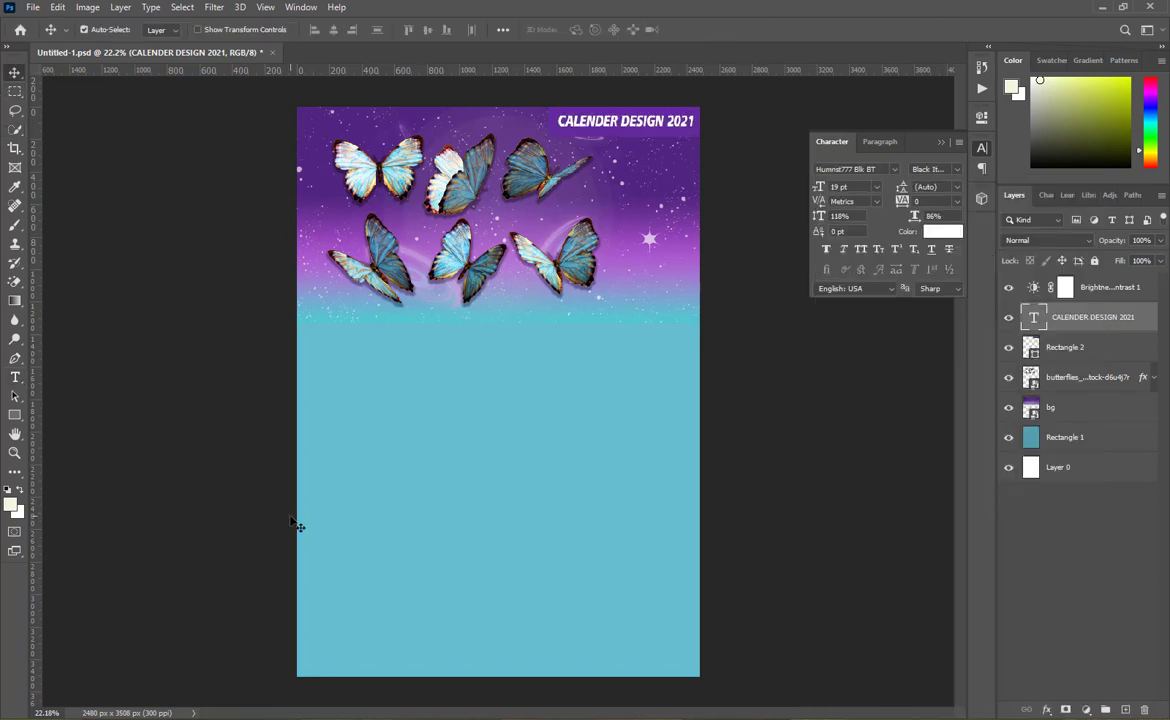
# Draw a rectangle about 1460 by 276 px from the page's left edge, just below the butterflies.
pyautogui.click(14, 415)
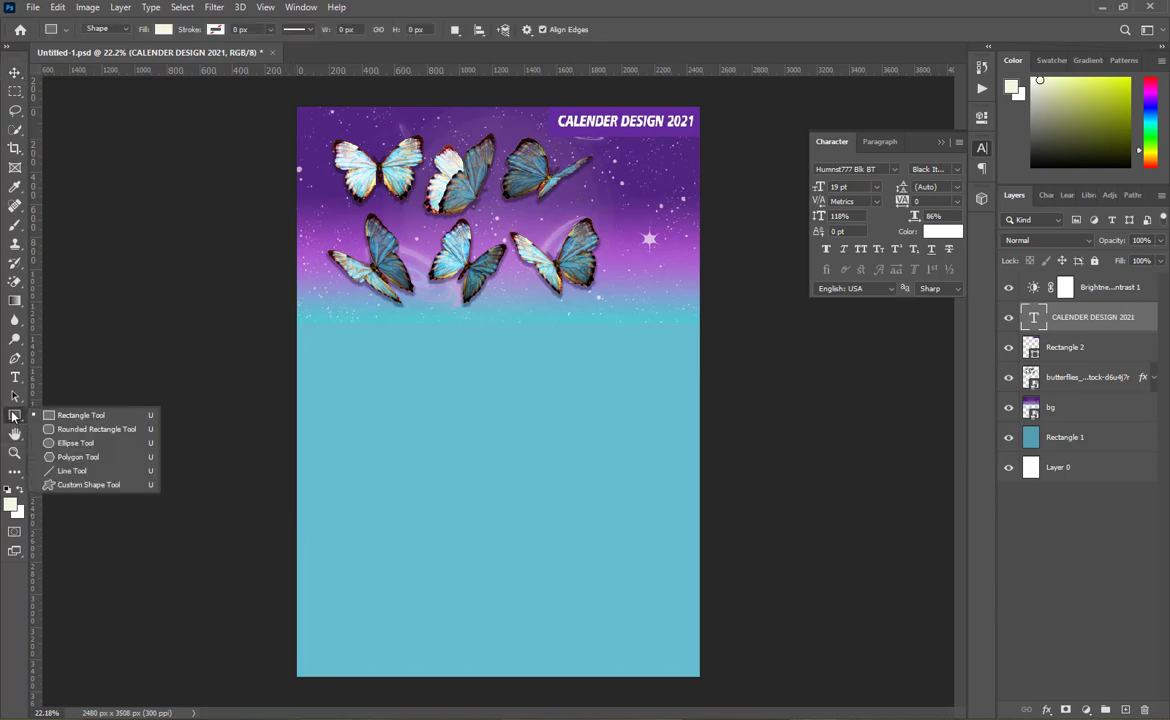
pyautogui.click(80, 415)
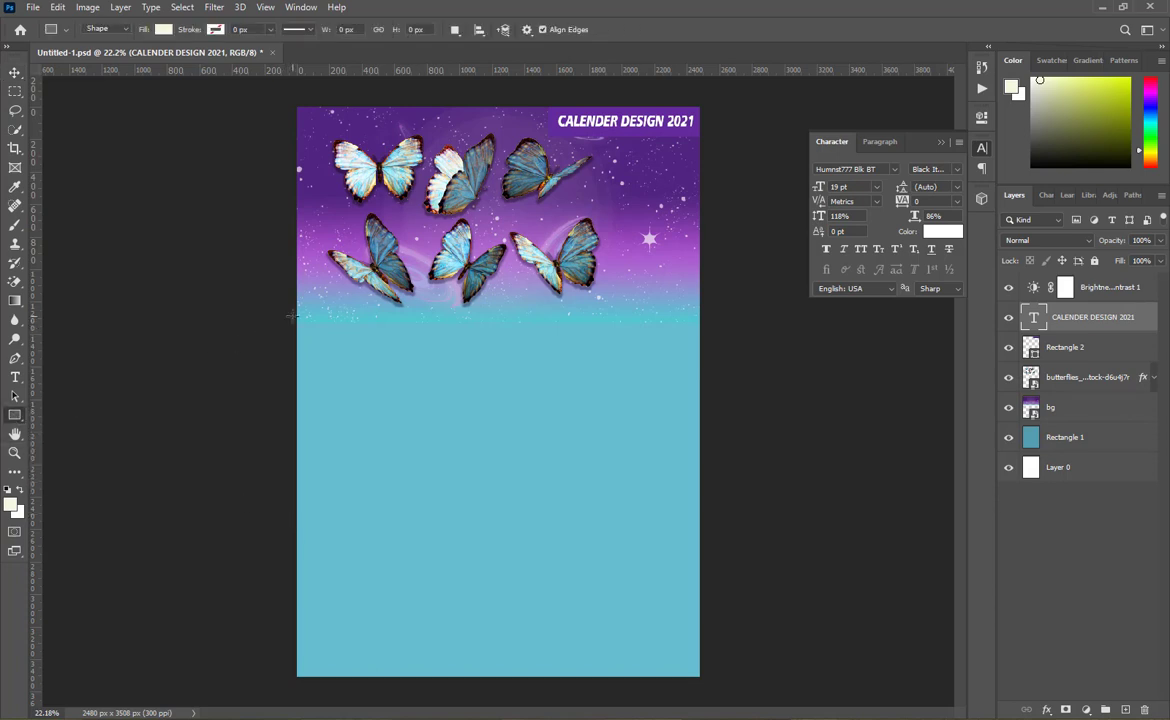
pyautogui.moveTo(292, 316); pyautogui.dragTo(529, 360)
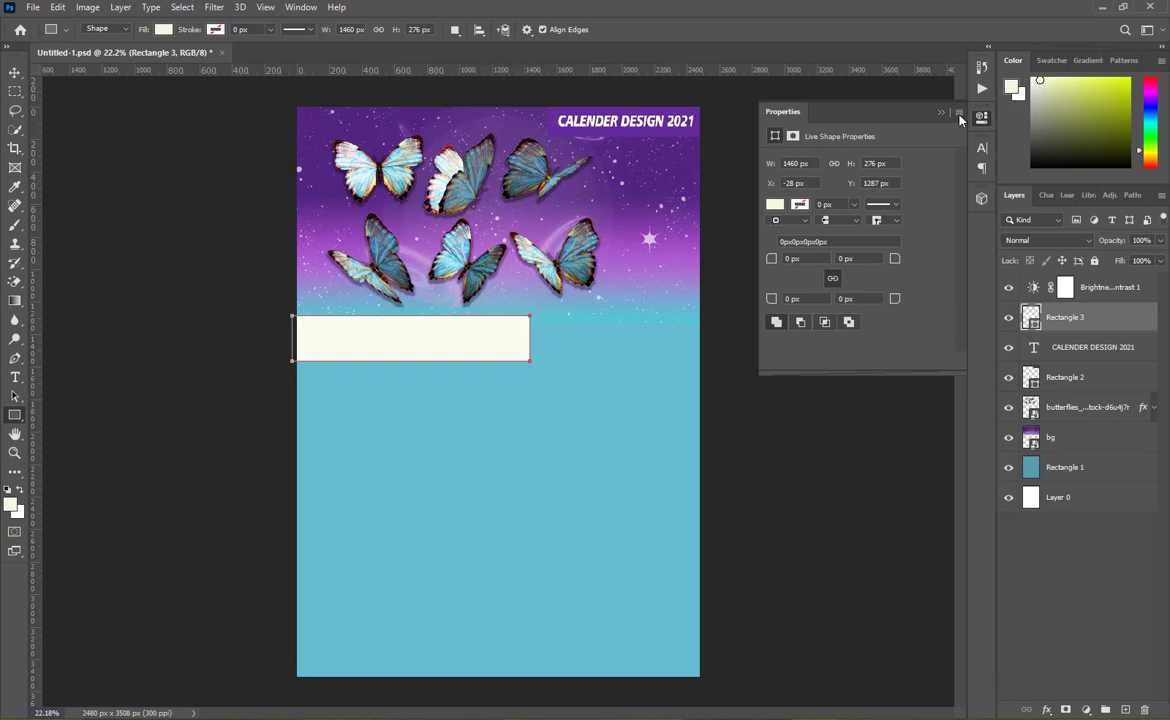
pyautogui.click(940, 114)
# Distort the new rectangle by pulling its lower-right corner outward into a slanted end, and extend its bottom edge downward.
pyautogui.hotkey('ctrl', 't')
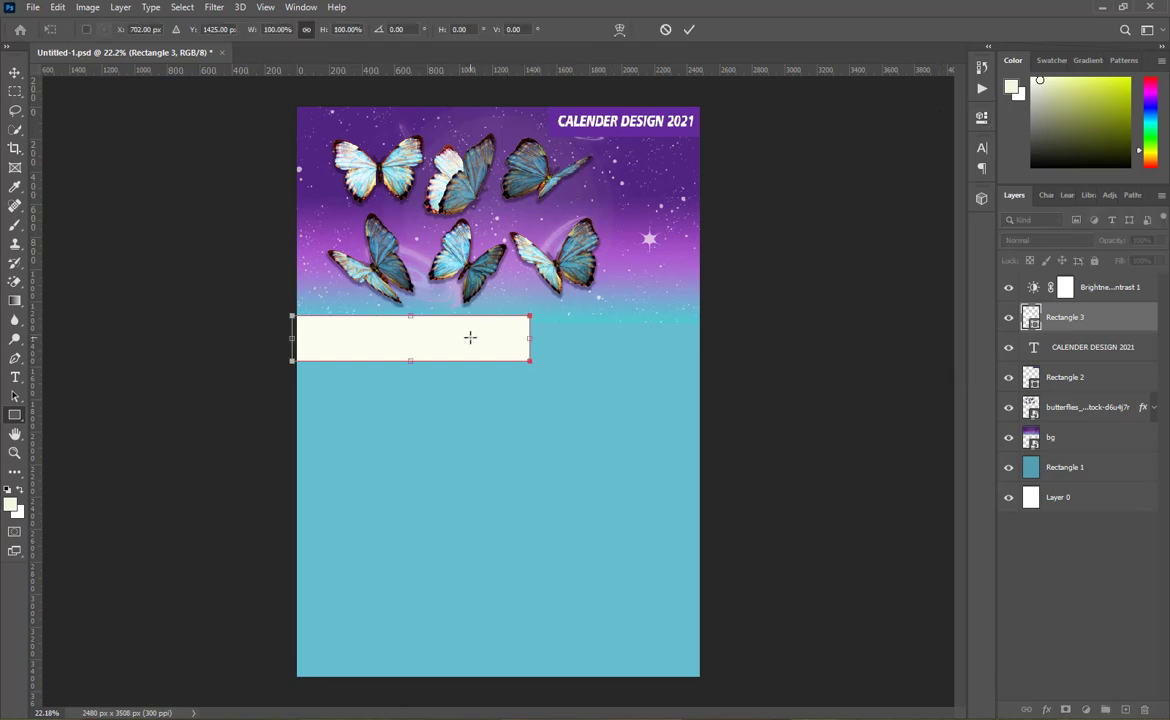
pyautogui.rightClick(453, 343)
pyautogui.click(489, 419)
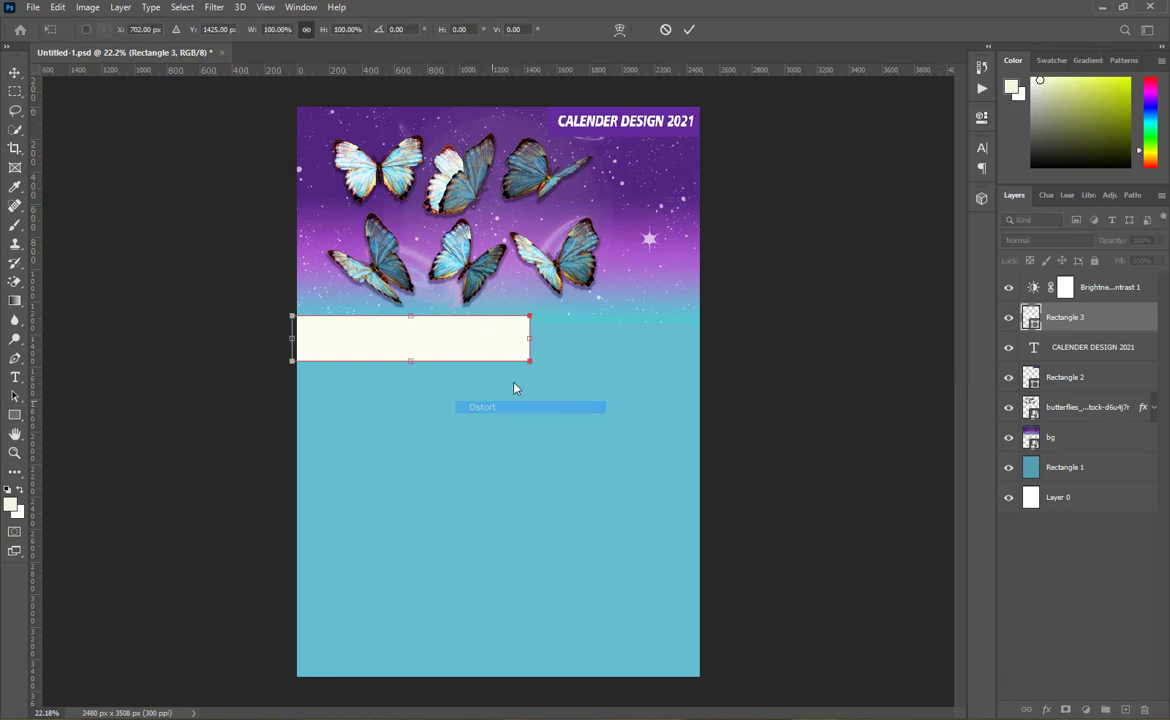
pyautogui.moveTo(532, 365); pyautogui.dragTo(569, 373)
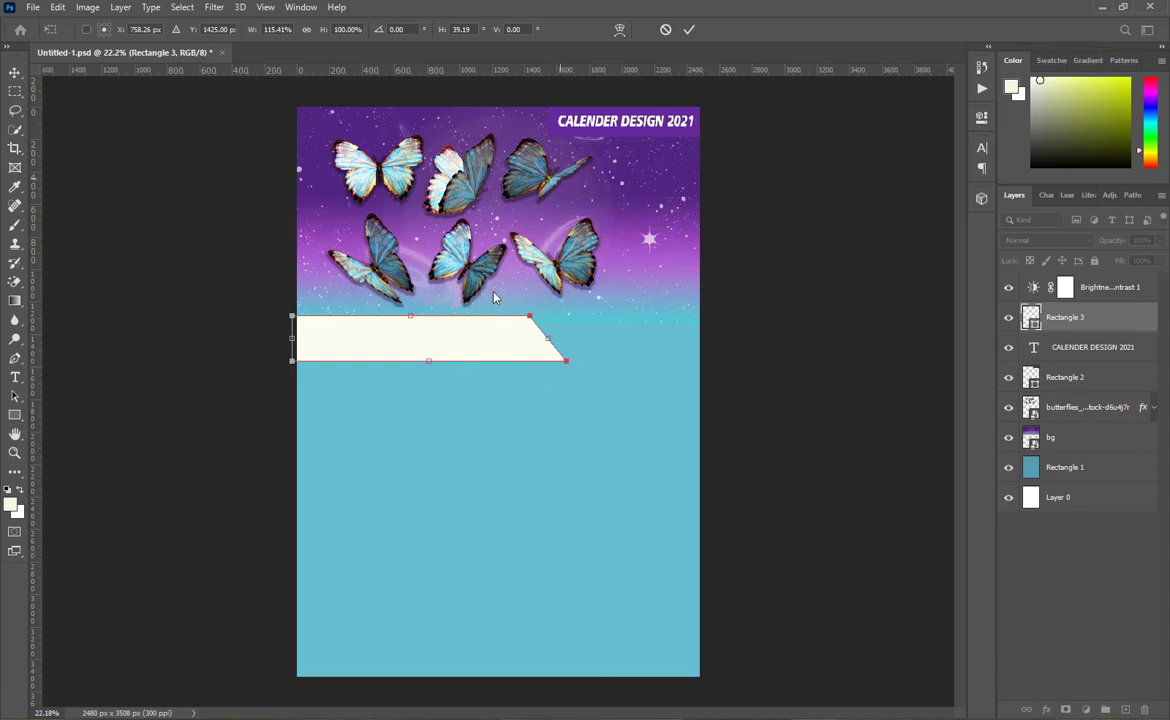
pyautogui.moveTo(428, 364); pyautogui.dragTo(425, 381)
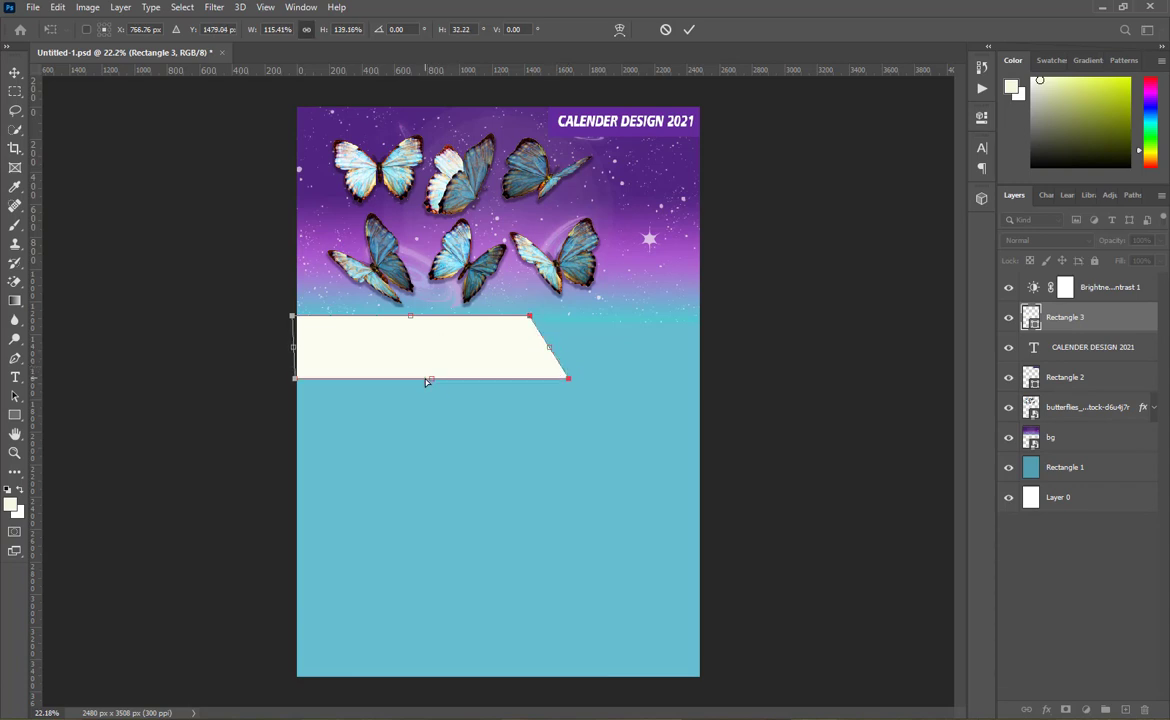
pyautogui.click(689, 29)
pyautogui.click(535, 344)
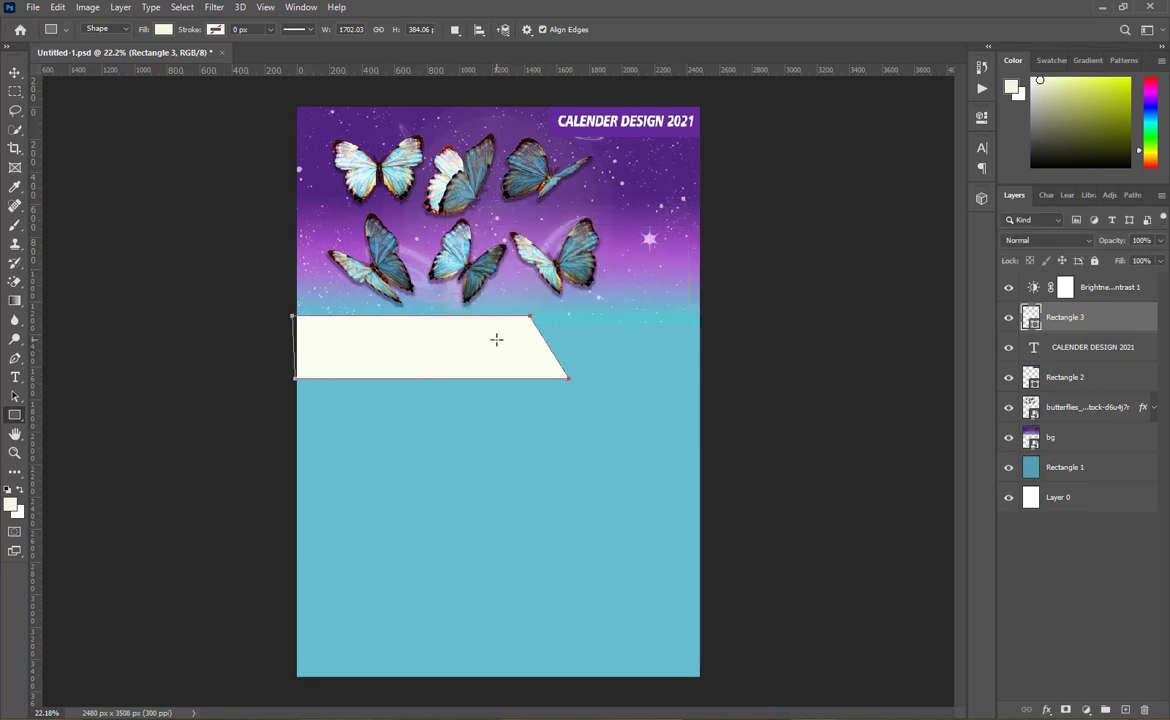
# Nudge the slanted shape slightly upward and place its layer between the butterflies and bg layers.
pyautogui.press('v')
pyautogui.moveTo(490, 350); pyautogui.dragTo(489, 343)
pyautogui.moveTo(1055, 322); pyautogui.dragTo(1066, 454)
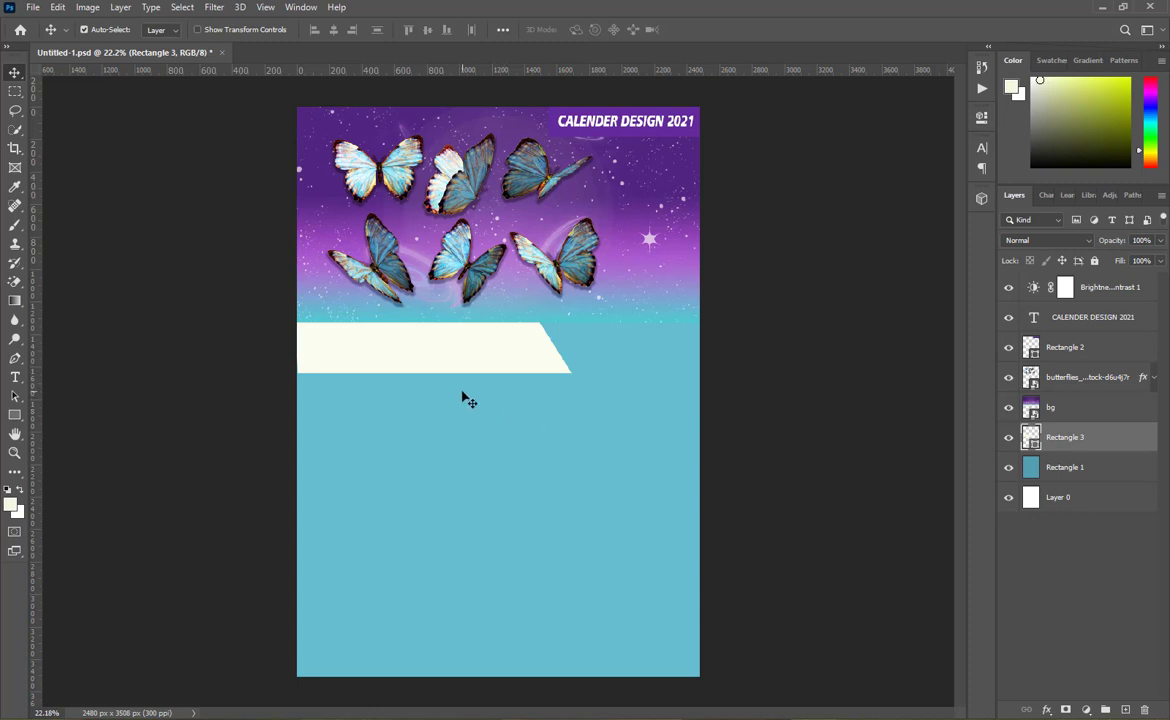
pyautogui.moveTo(1110, 437); pyautogui.dragTo(1076, 398)
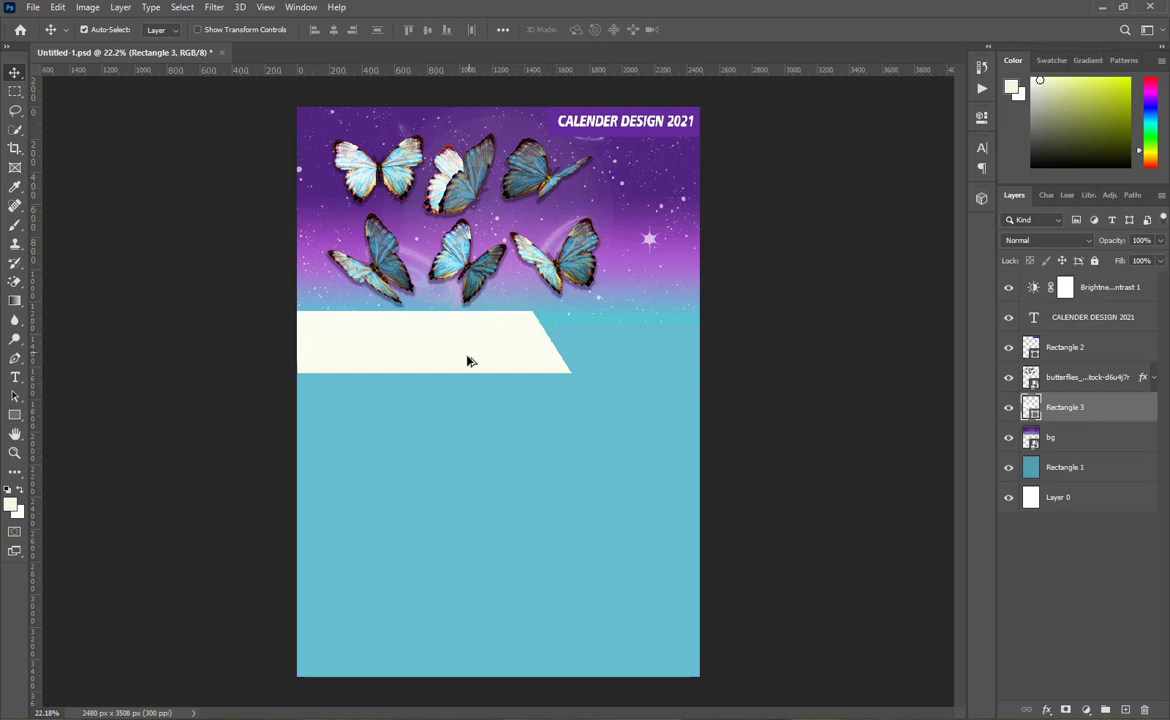
# Duplicate the slanted banner shape slightly to the right and recolor the original shape black (000000).
pyautogui.moveTo(465, 352); pyautogui.dragTo(480, 352)
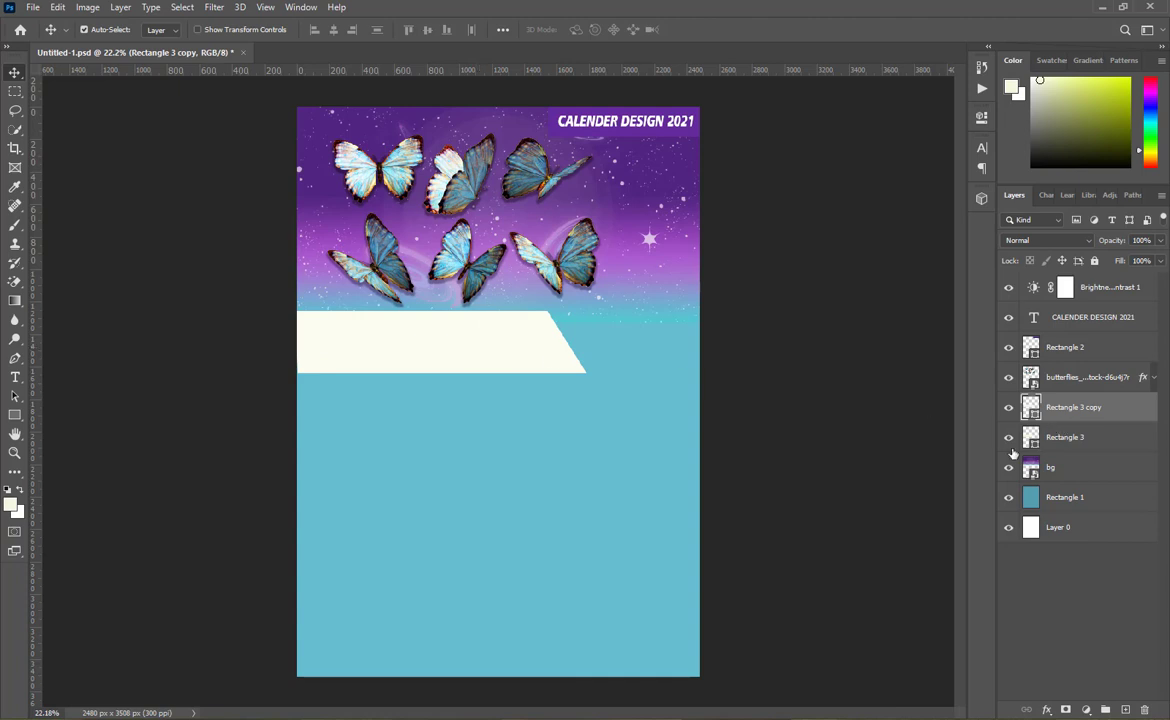
pyautogui.doubleClick(1032, 440)
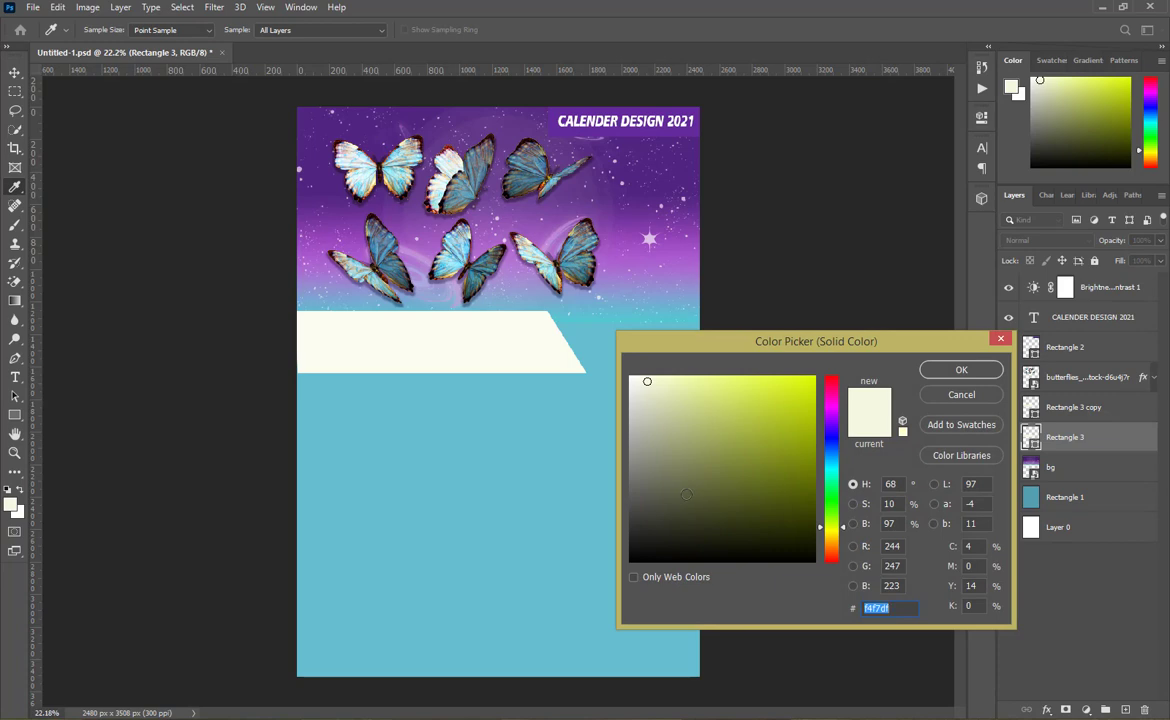
pyautogui.write('000000')
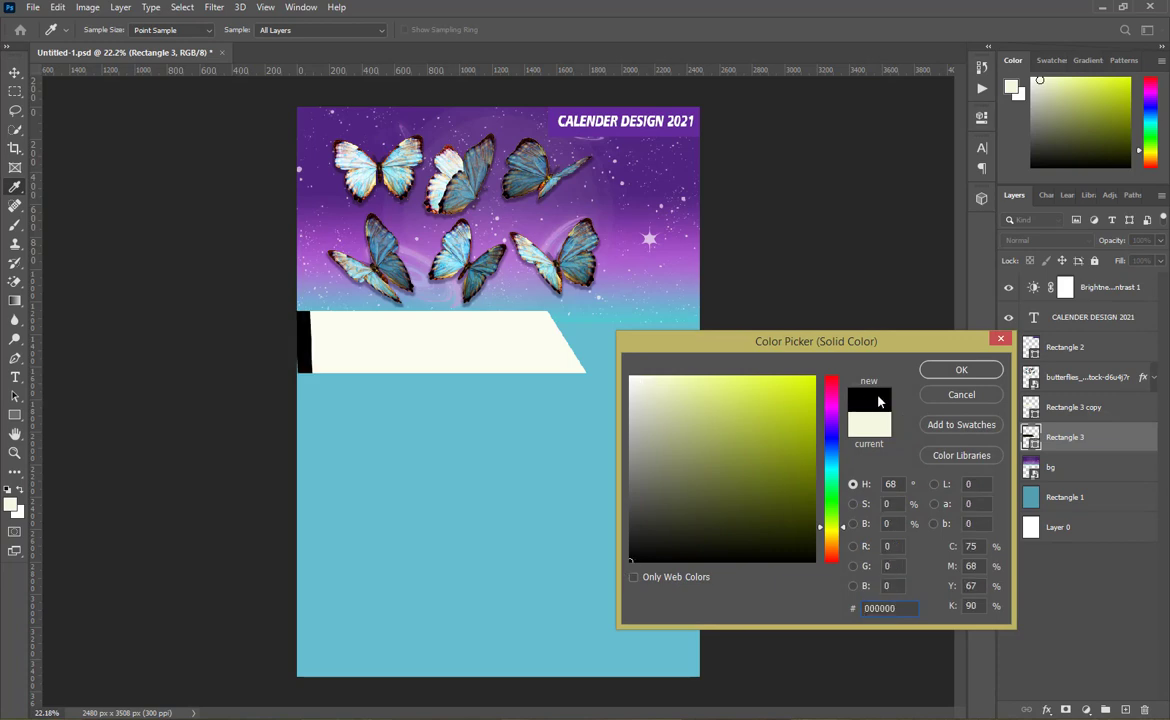
pyautogui.click(930, 370)
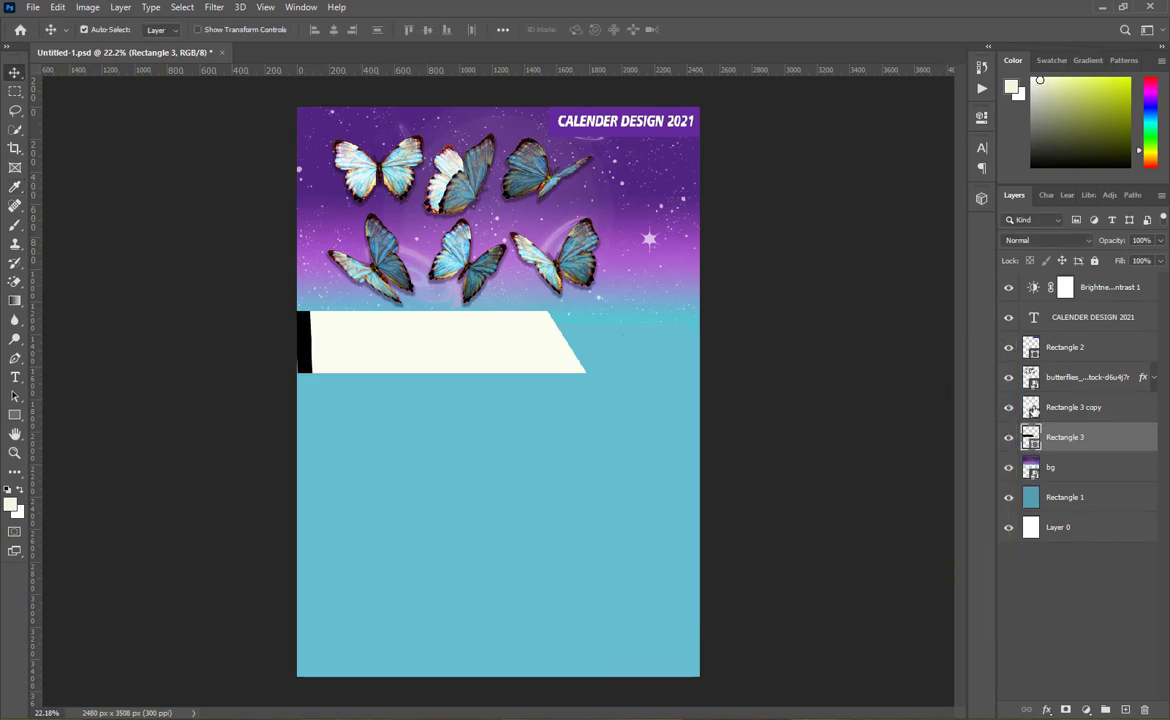
# Change the fill color of the duplicated banner shape to pure red (ff0000).
pyautogui.doubleClick(1031, 407)
pyautogui.write('f7dfdf')
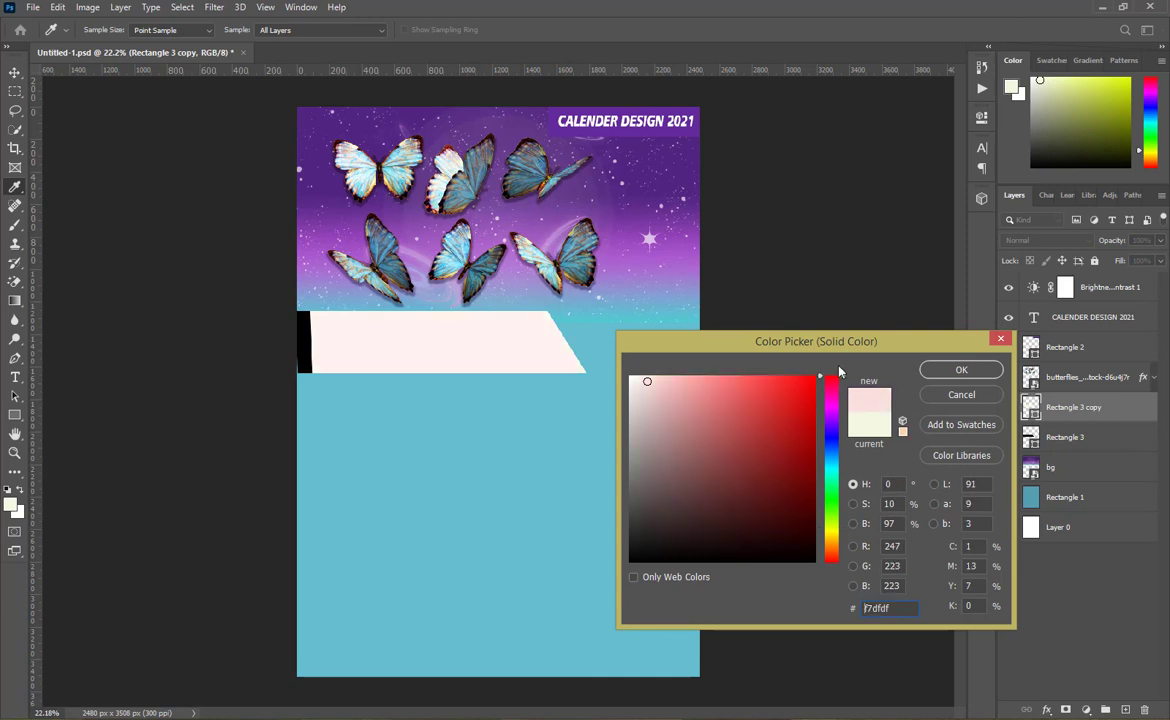
pyautogui.moveTo(804, 393); pyautogui.dragTo(847, 361)
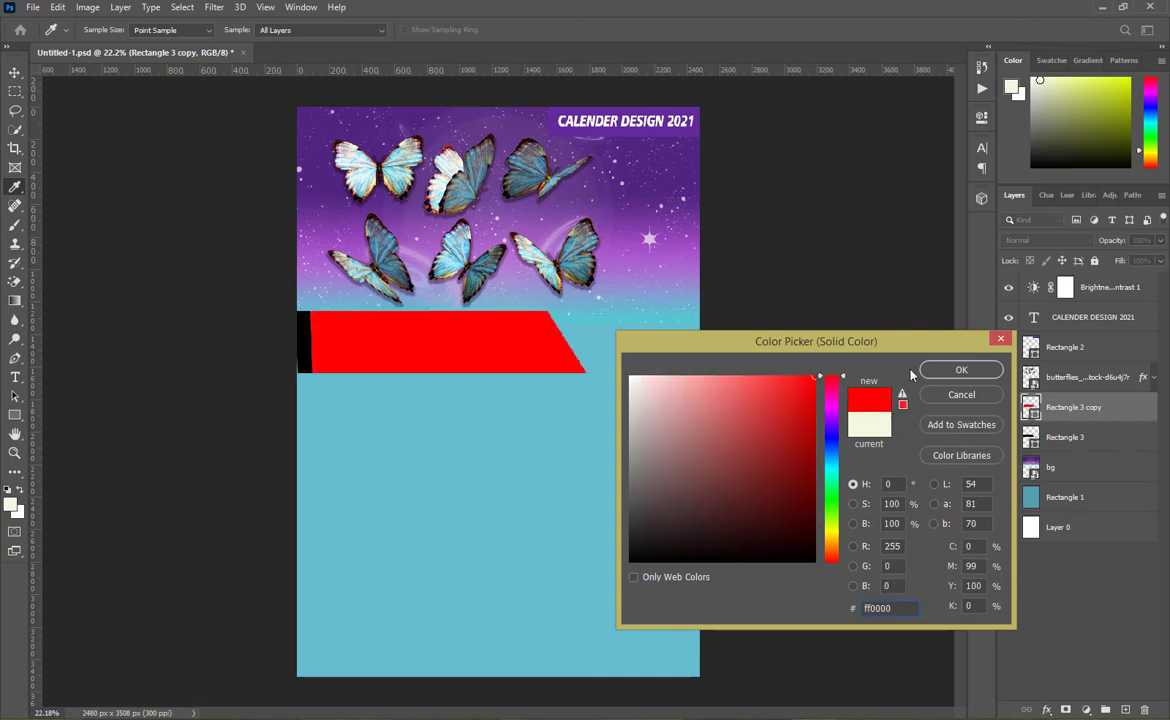
pyautogui.click(961, 370)
# Place the black banner's layer directly above the red copy so red shows only along the slanted end.
pyautogui.press('v')
pyautogui.click(315, 369)
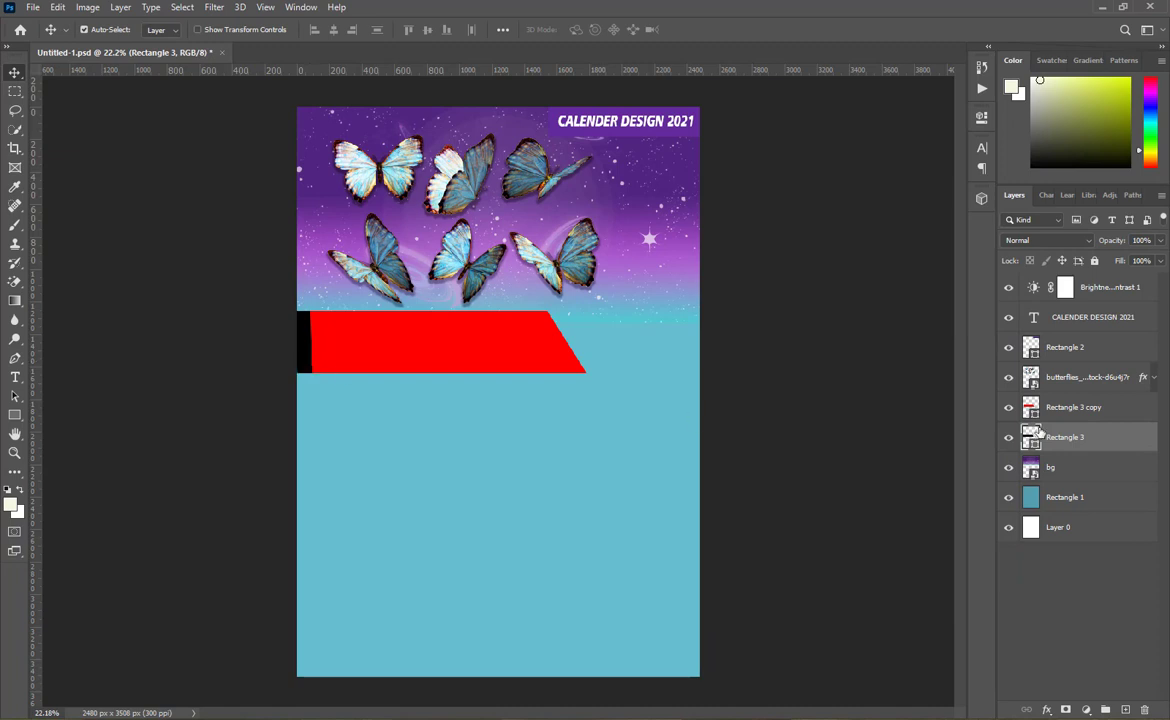
pyautogui.moveTo(1040, 437)
pyautogui.mouseDown()
pyautogui.moveTo(990, 378)
pyautogui.moveTo(1028, 428)
pyautogui.mouseUp()
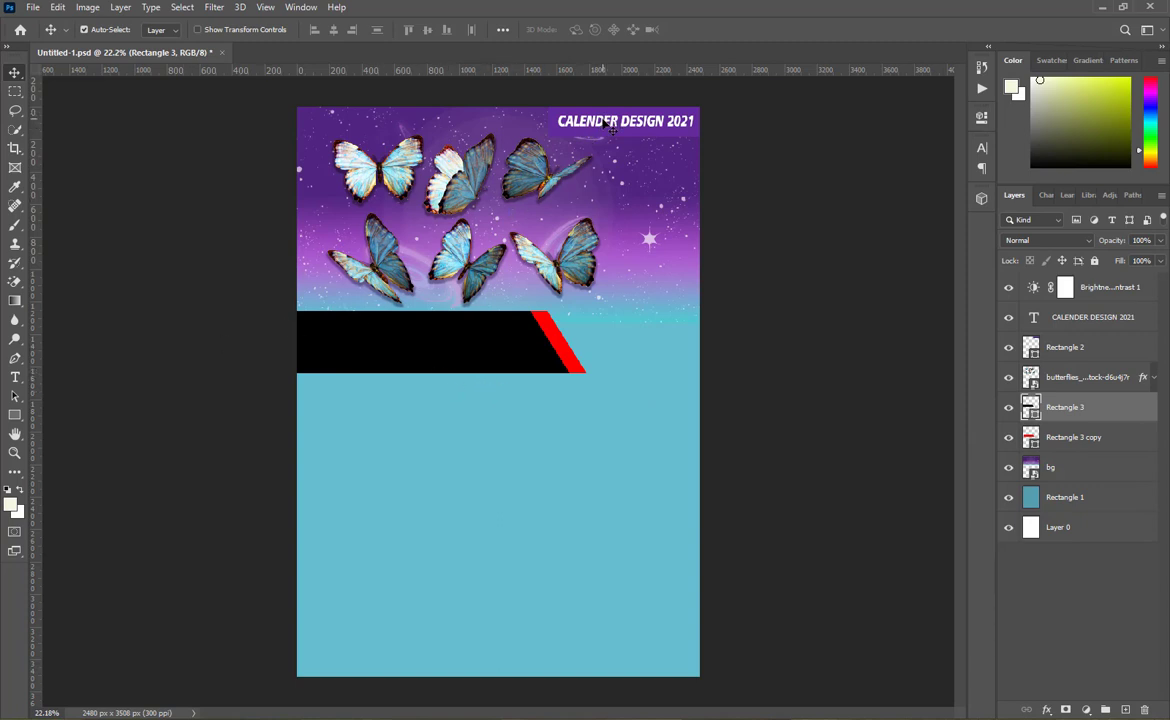
# Duplicate the title text onto the black banner and replace its wording with THE TECH ZONE.
pyautogui.moveTo(610, 128); pyautogui.dragTo(390, 341)
pyautogui.doubleClick(391, 340)
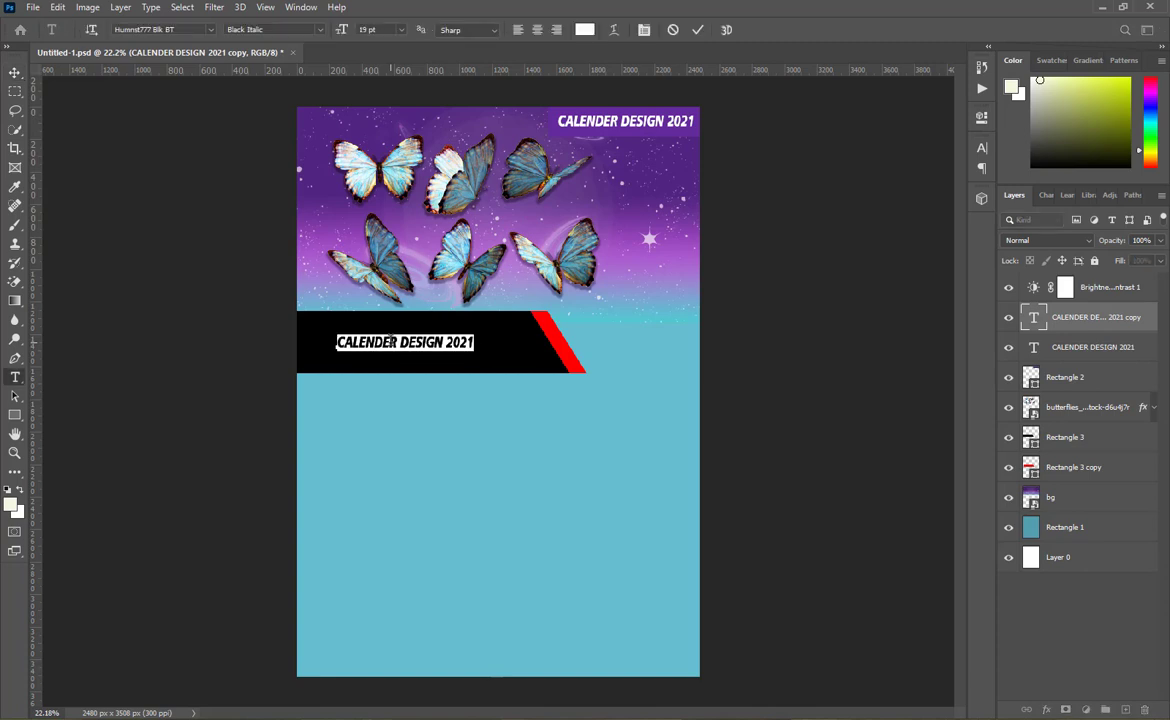
pyautogui.press('BackSpace')
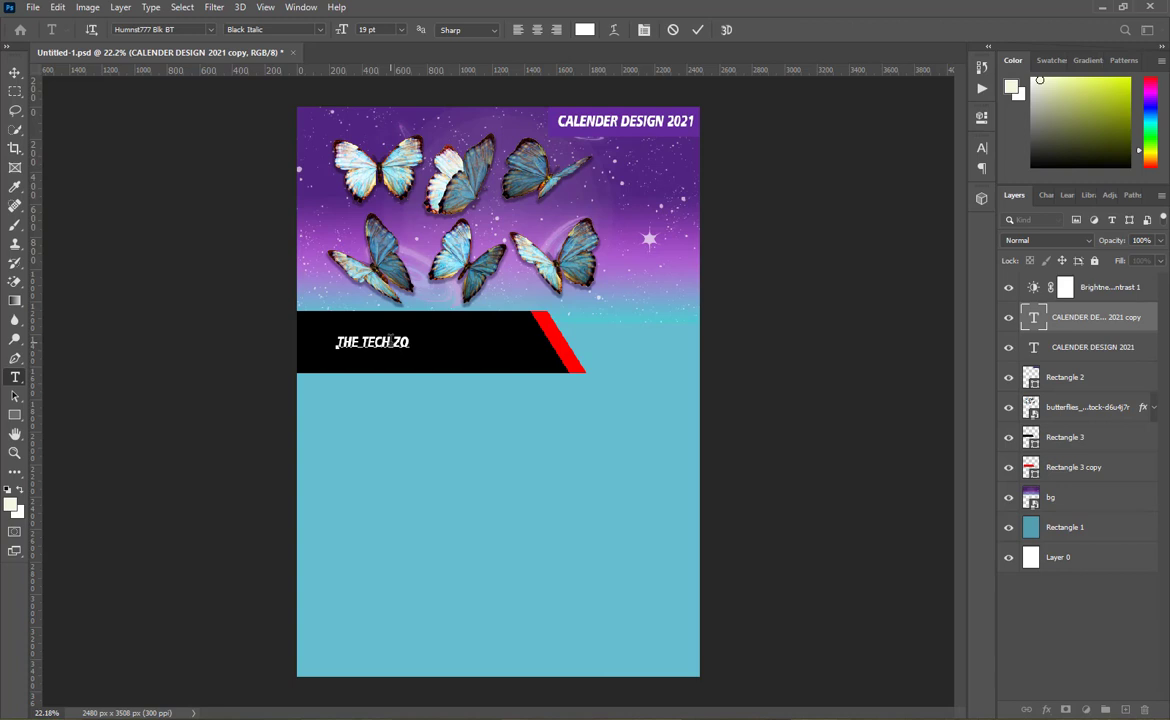
pyautogui.write('E')
pyautogui.tripleClick(386, 342)
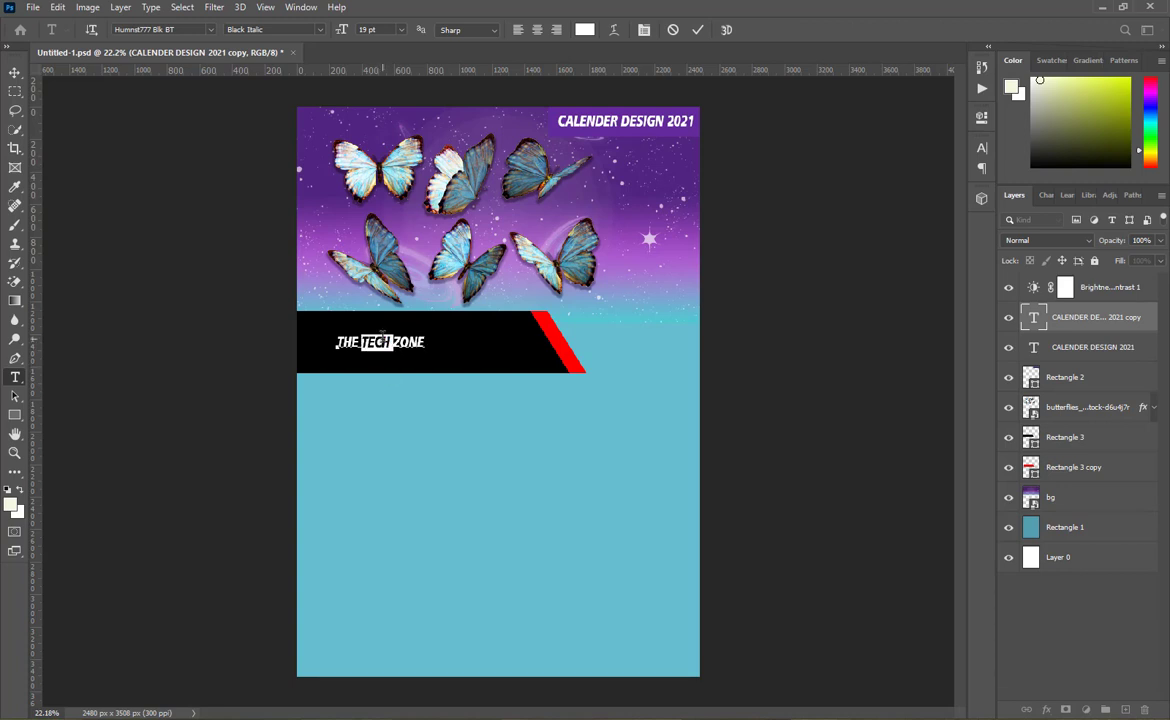
pyautogui.click(698, 30)
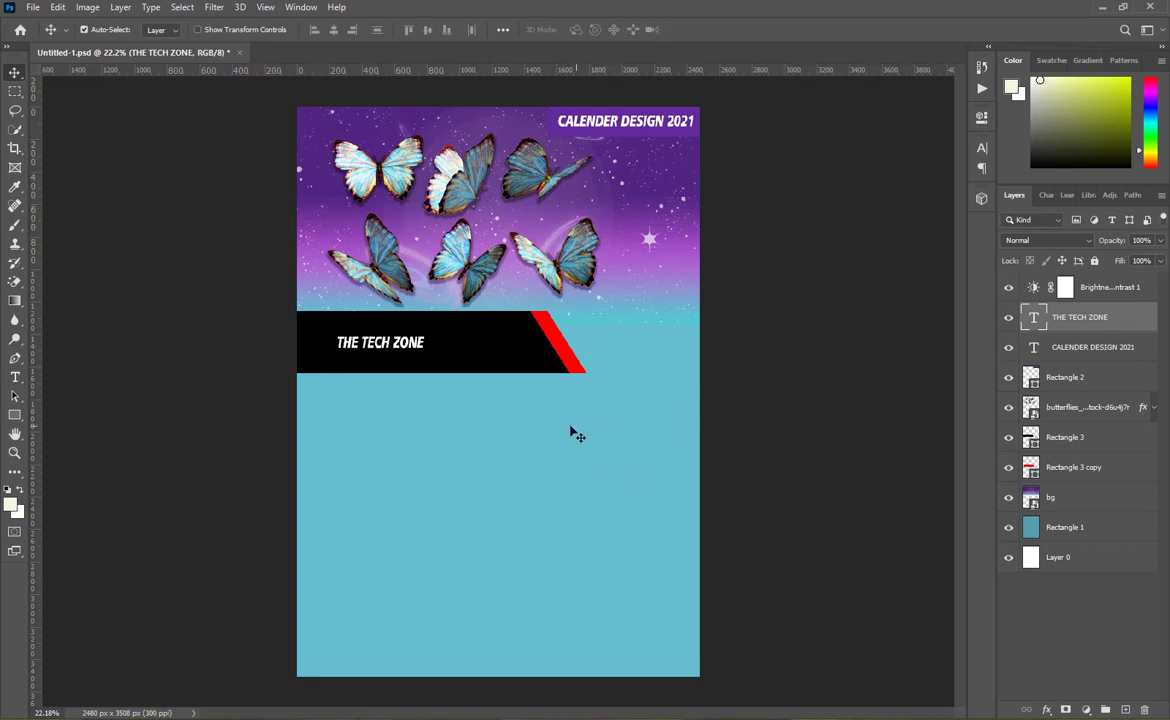
# Scale THE TECH ZONE text up to about 267% so that it fills the black banner.
pyautogui.hotkey('ctrl', 't')
pyautogui.moveTo(426, 354); pyautogui.dragTo(482, 356)
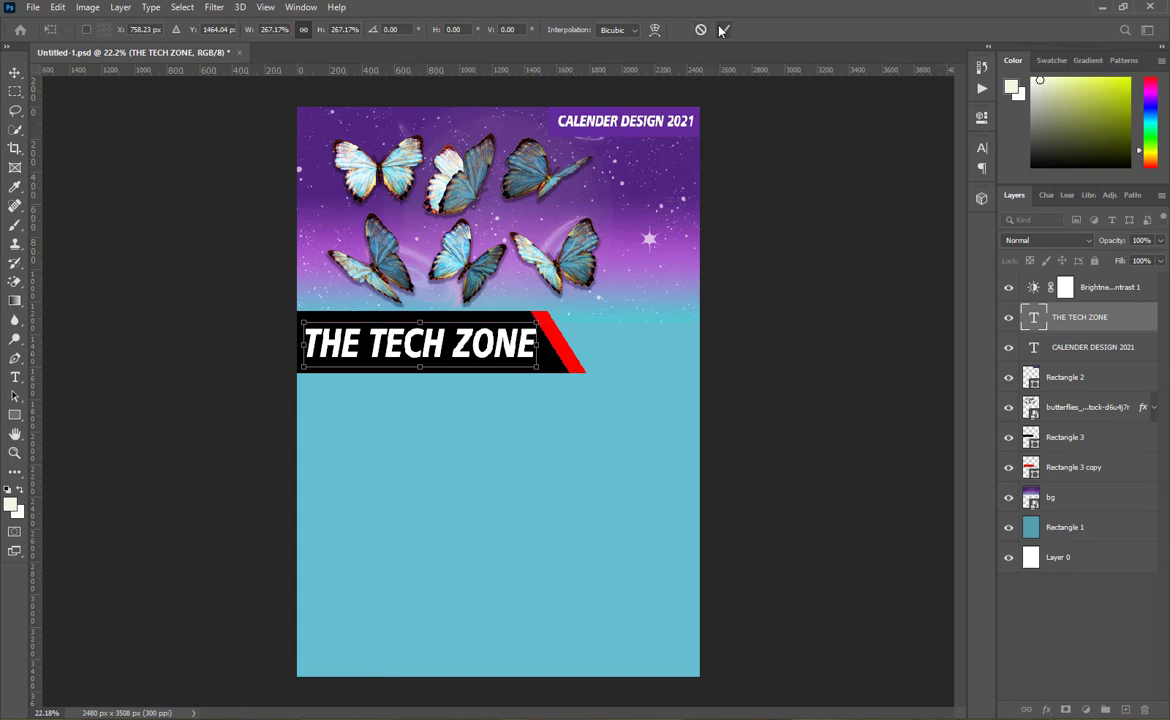
pyautogui.press('Return')
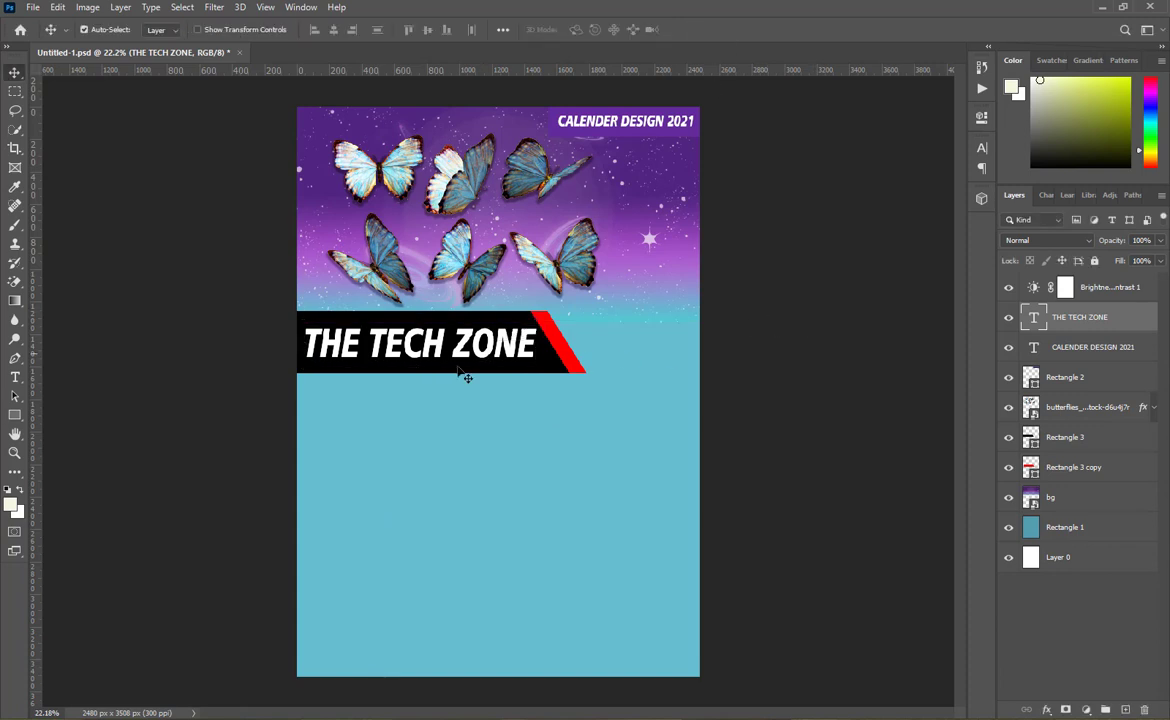
# Add the text 2021 in black on the teal area beside the banner's slanted end.
pyautogui.click(15, 377)
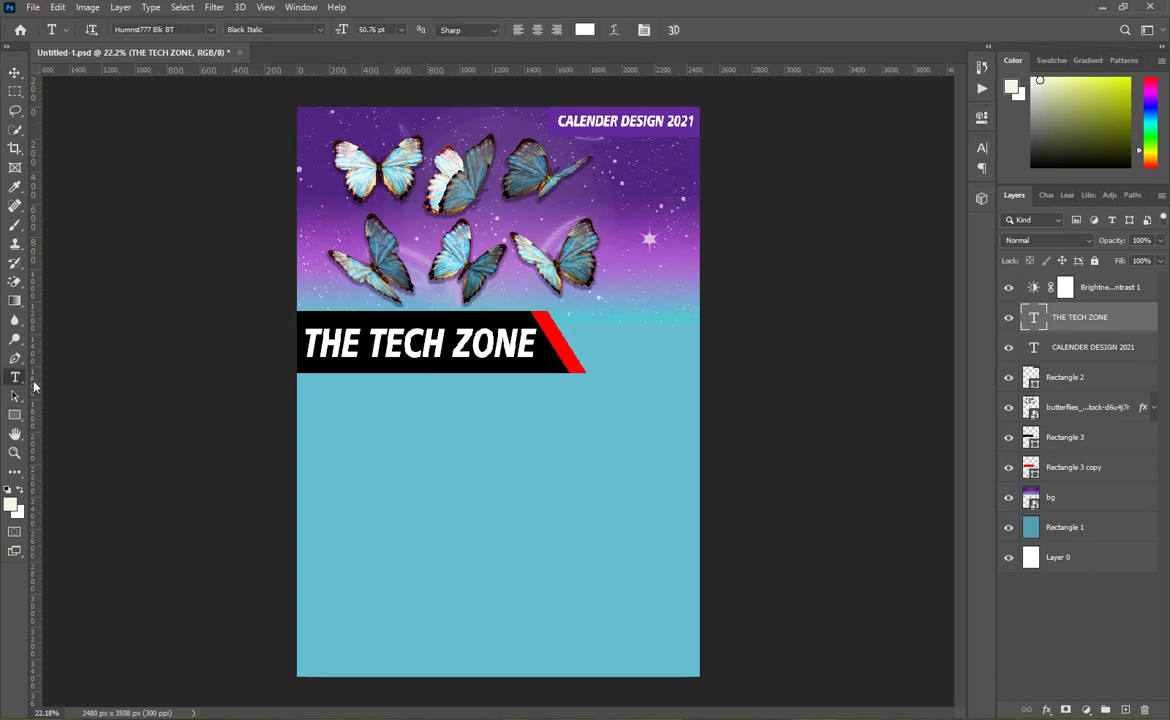
pyautogui.click(621, 342)
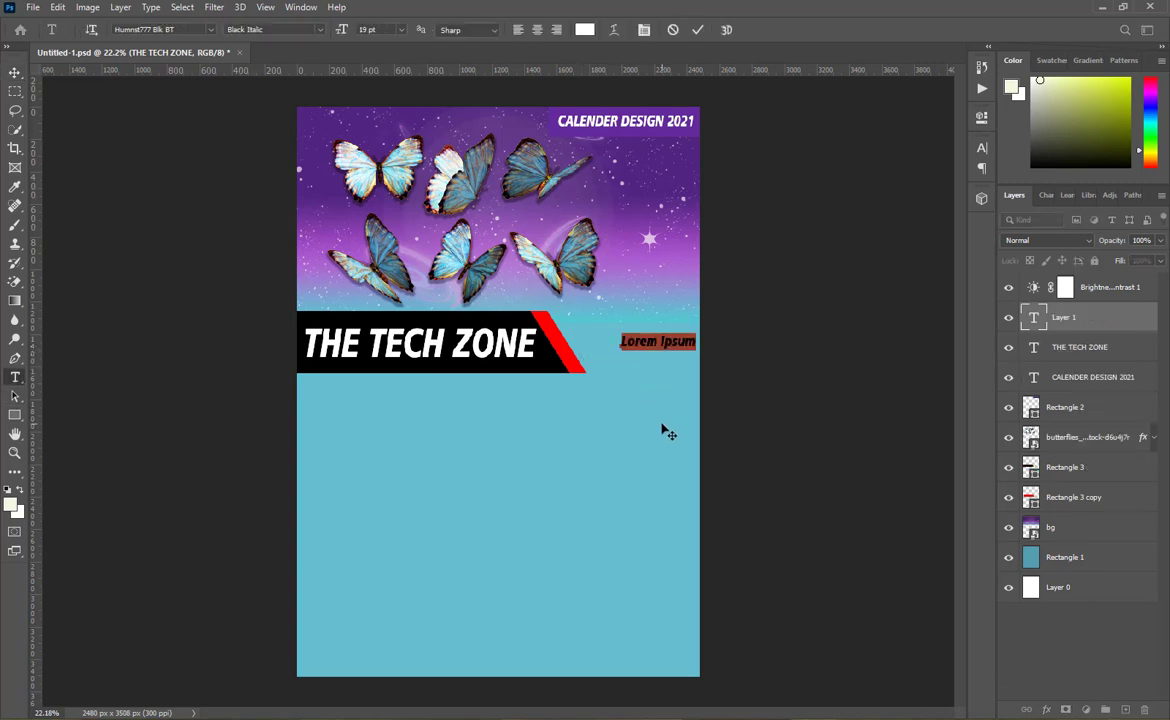
pyautogui.press('BackSpace')
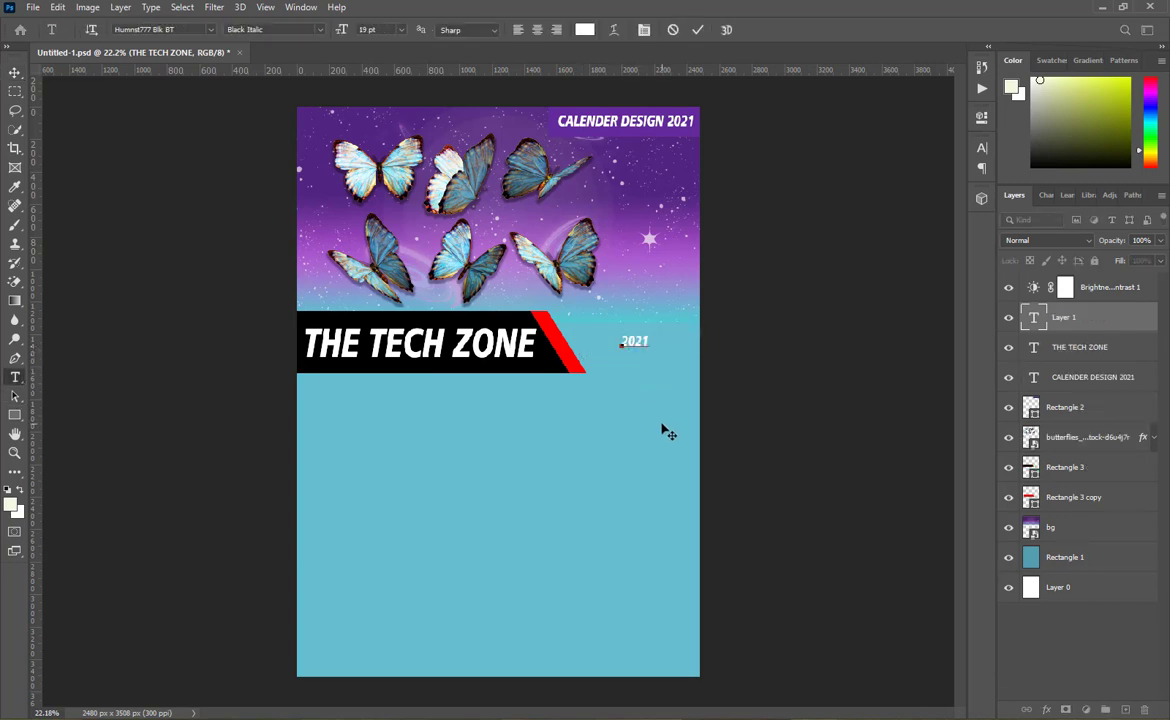
pyautogui.hotkey('ctrl', 'a')
pyautogui.click(585, 29)
pyautogui.write('000000')
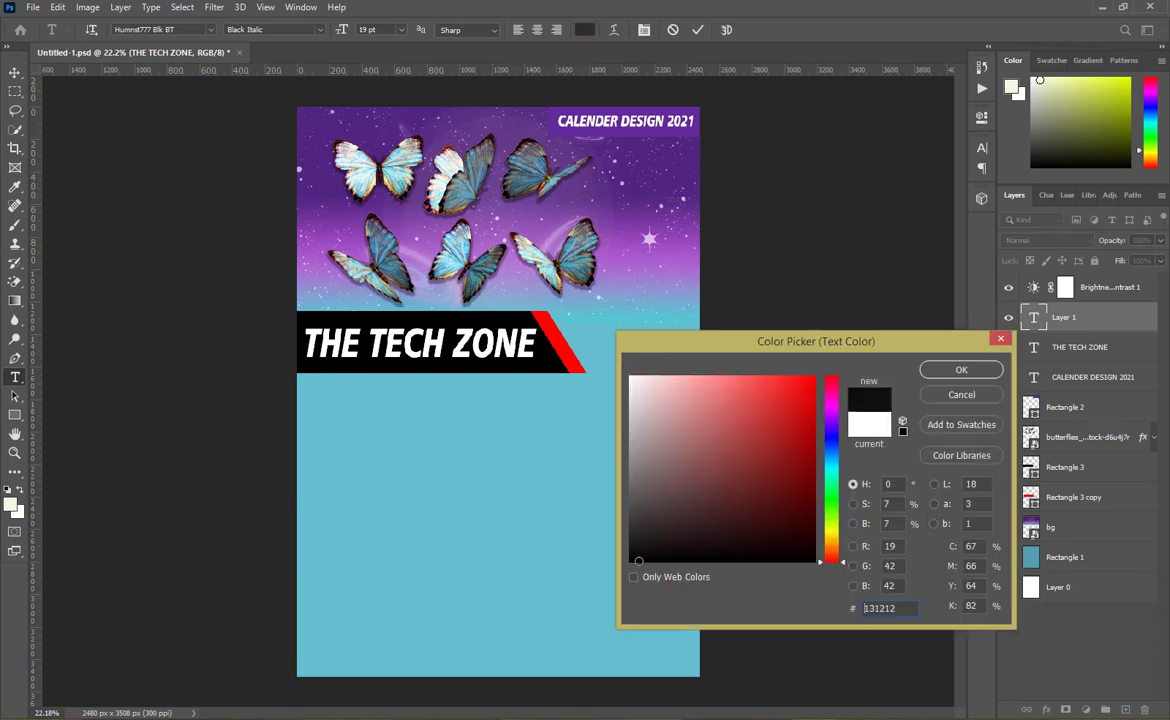
pyautogui.click(940, 372)
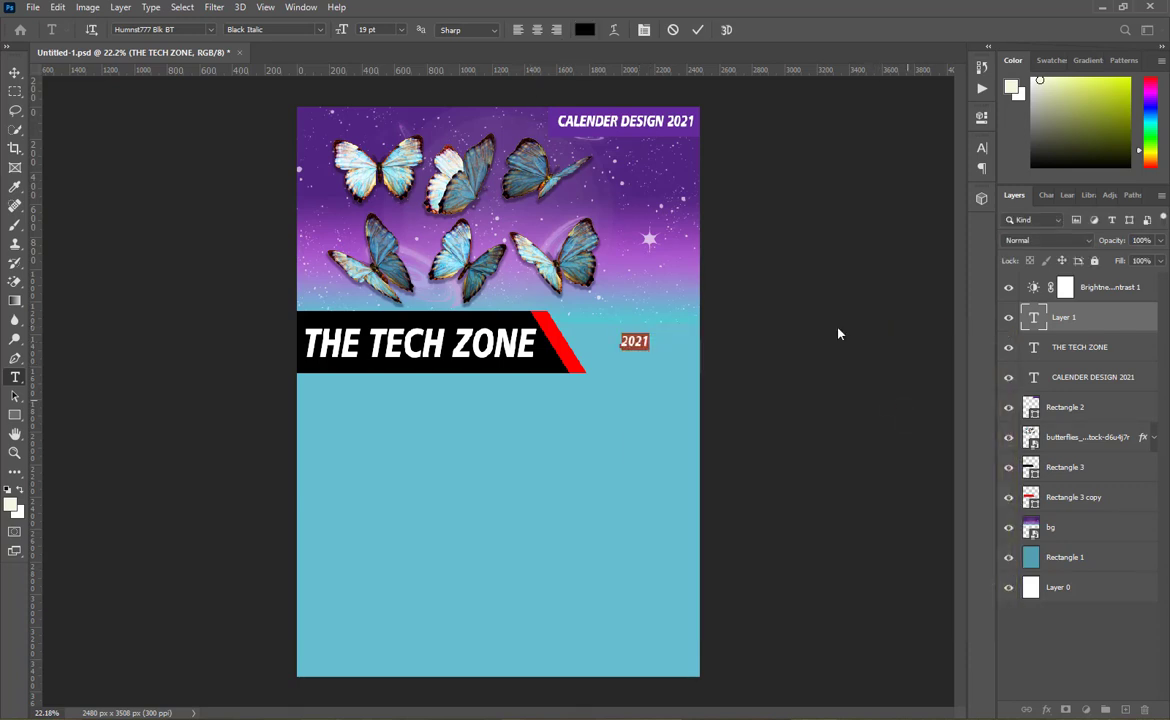
pyautogui.click(698, 30)
# Scale the 2021 text to about 336% and position it between the banner's red end and the page edge.
pyautogui.hotkey('ctrl', 't')
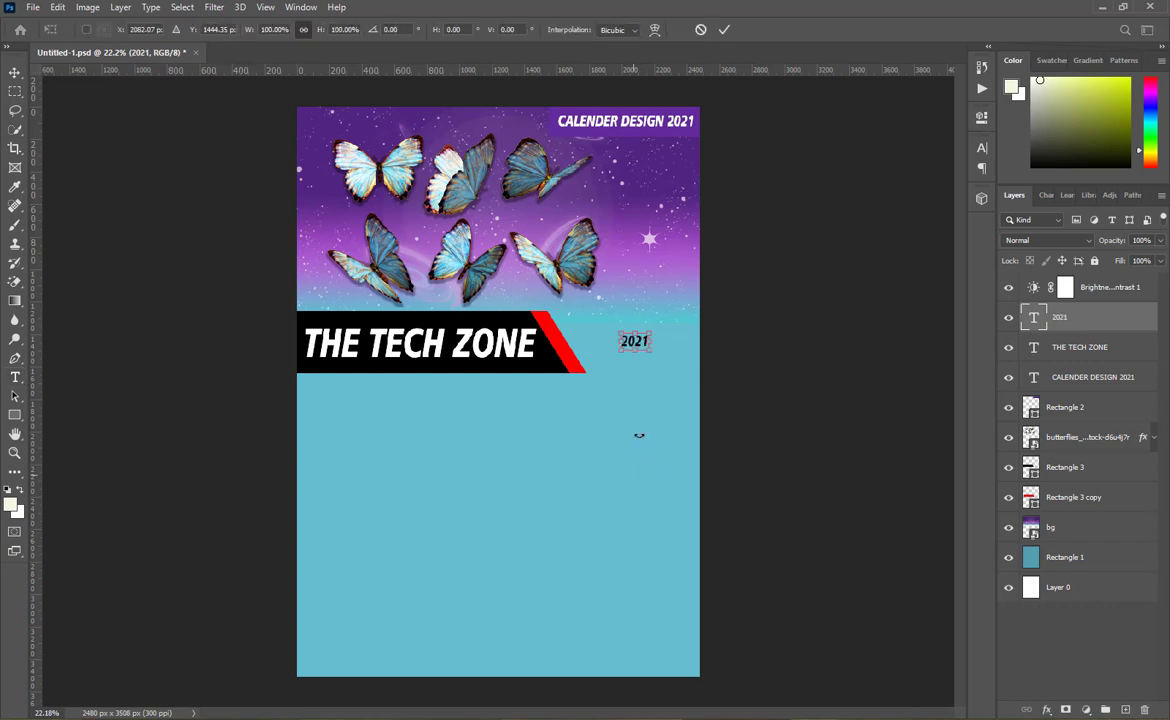
pyautogui.moveTo(617, 356); pyautogui.dragTo(590, 380)
pyautogui.moveTo(653, 340); pyautogui.dragTo(664, 347)
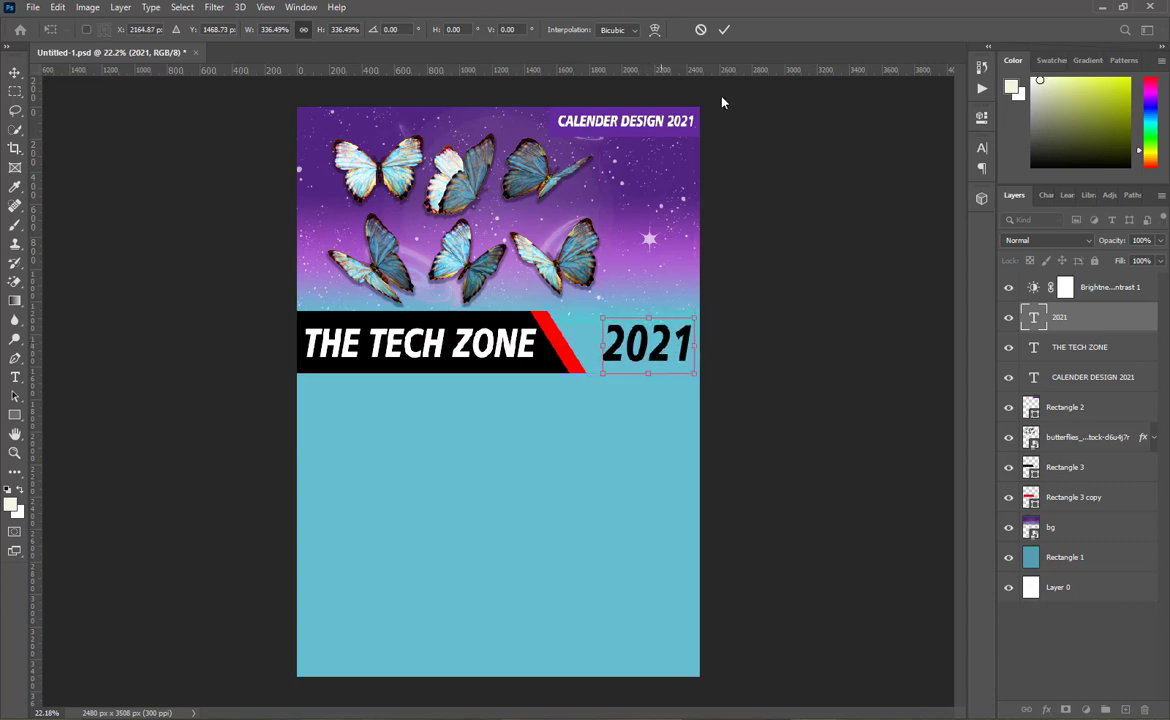
pyautogui.click(724, 30)
# Reduce the height of the black and red banner shapes and shrink THE TECH ZONE text to fit inside.
pyautogui.press('t')
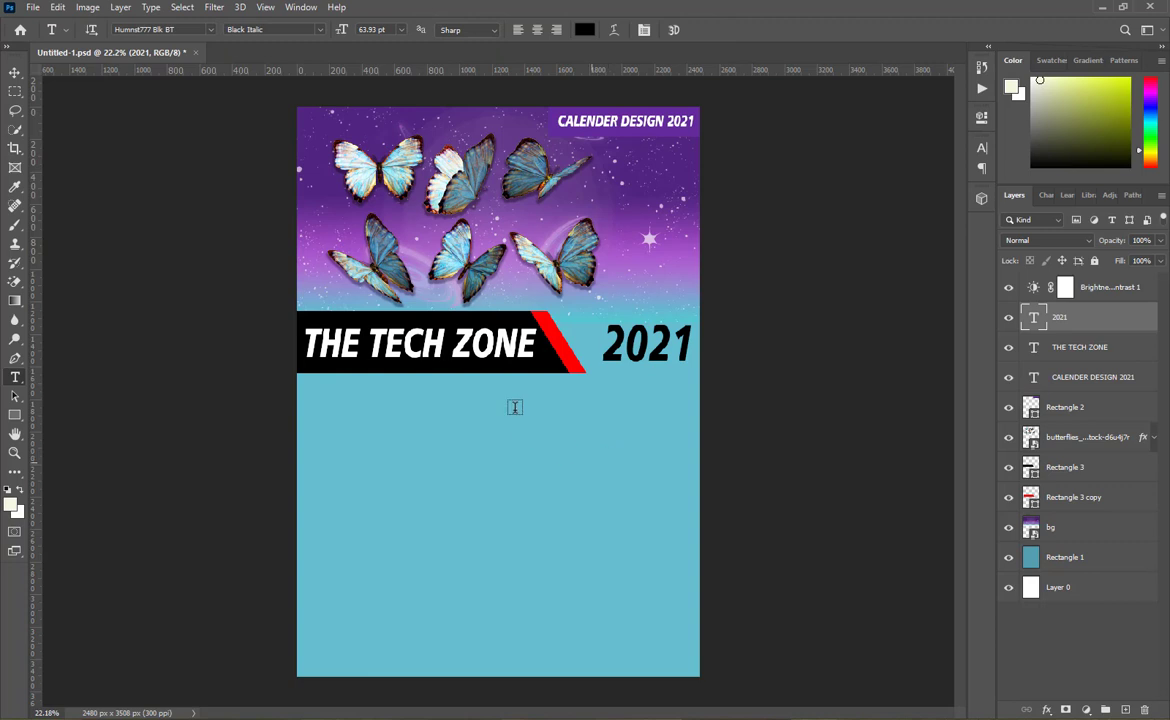
pyautogui.click(15, 74)
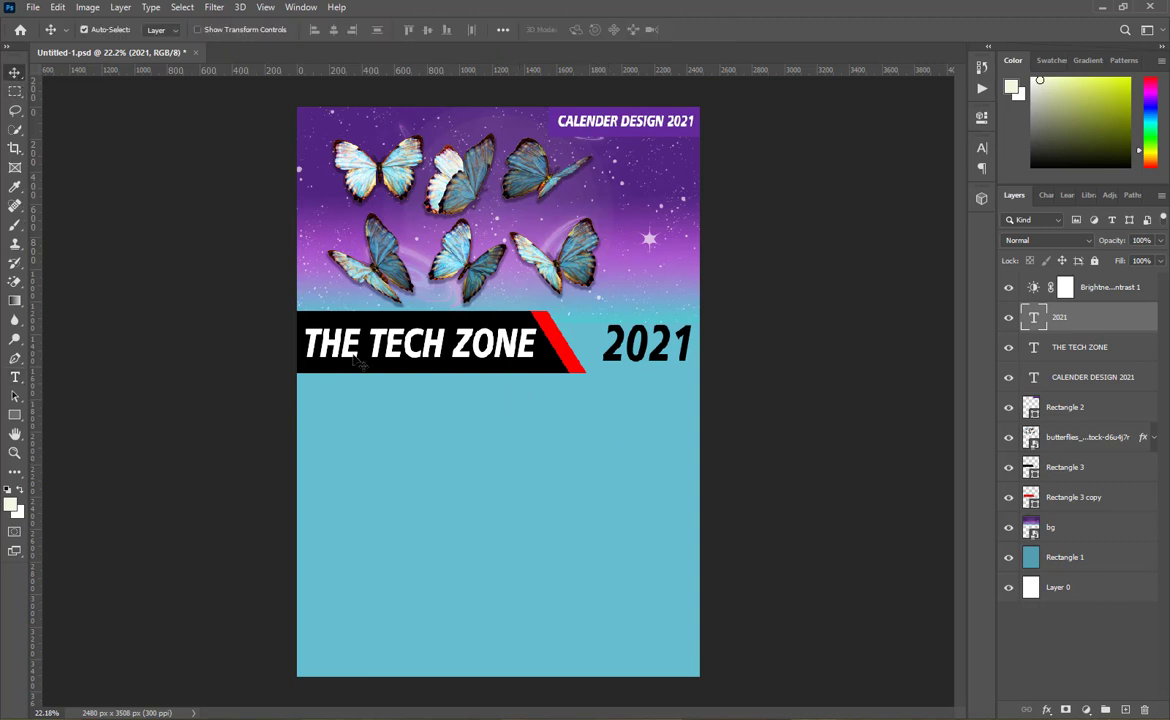
pyautogui.click(427, 371)
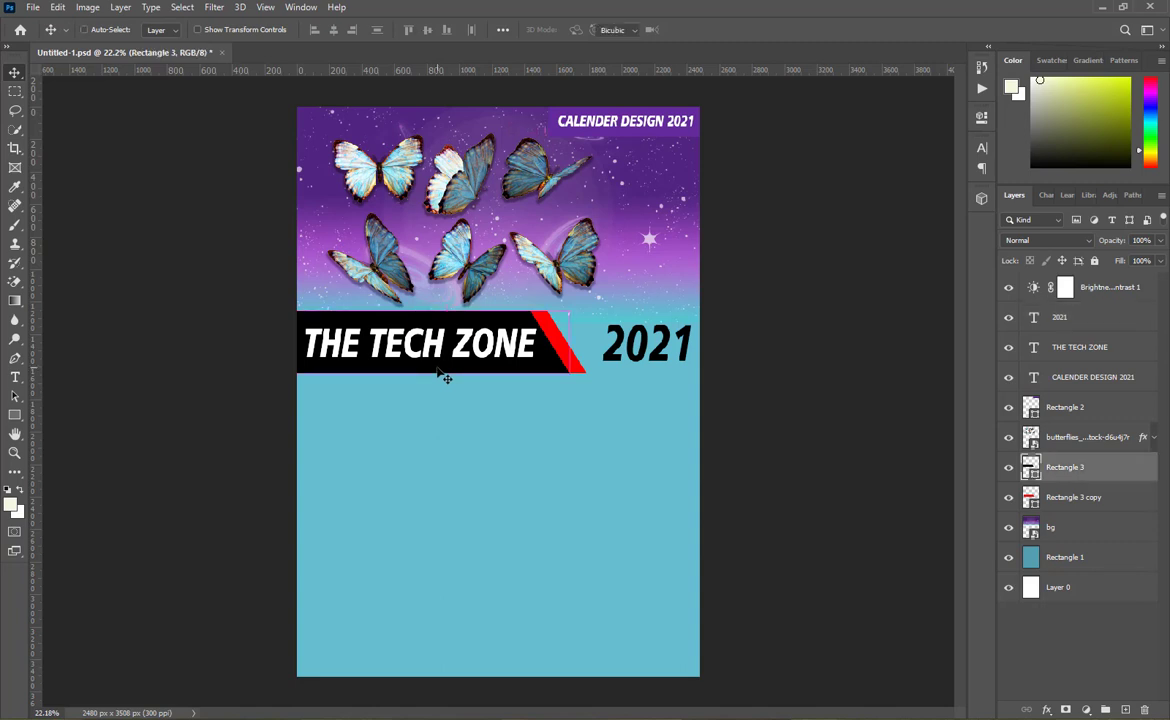
pyautogui.hotkey('ctrl', 't')
pyautogui.moveTo(433, 376); pyautogui.dragTo(431, 378)
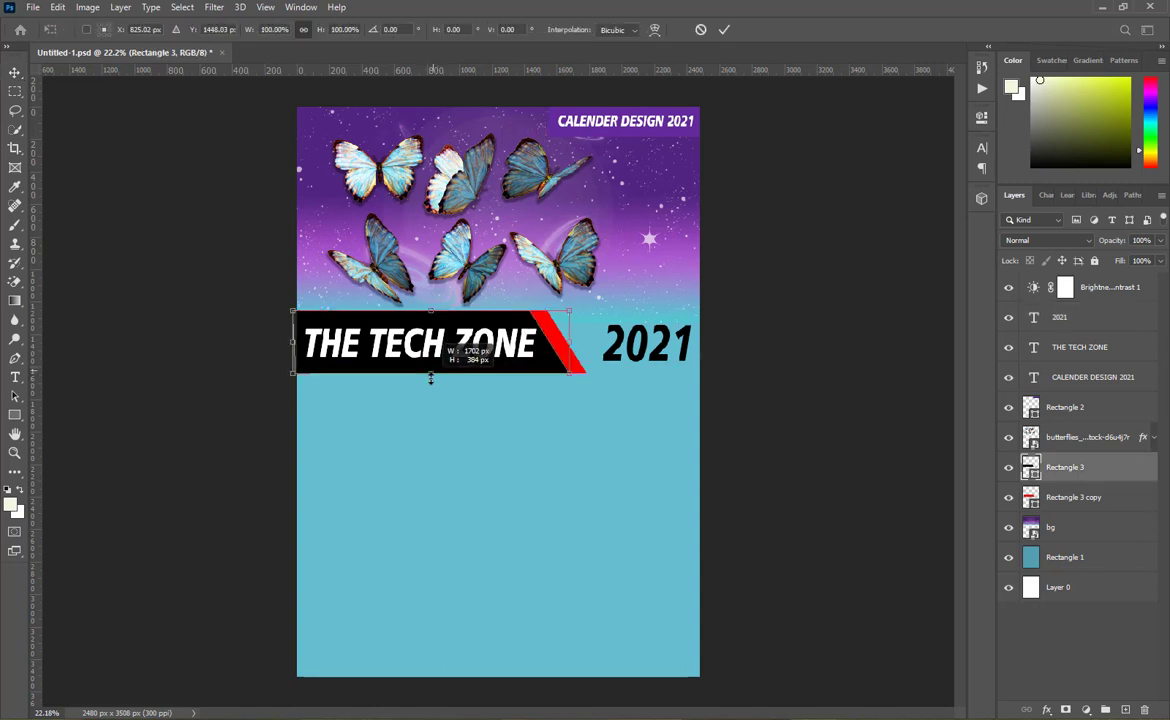
pyautogui.click(702, 30)
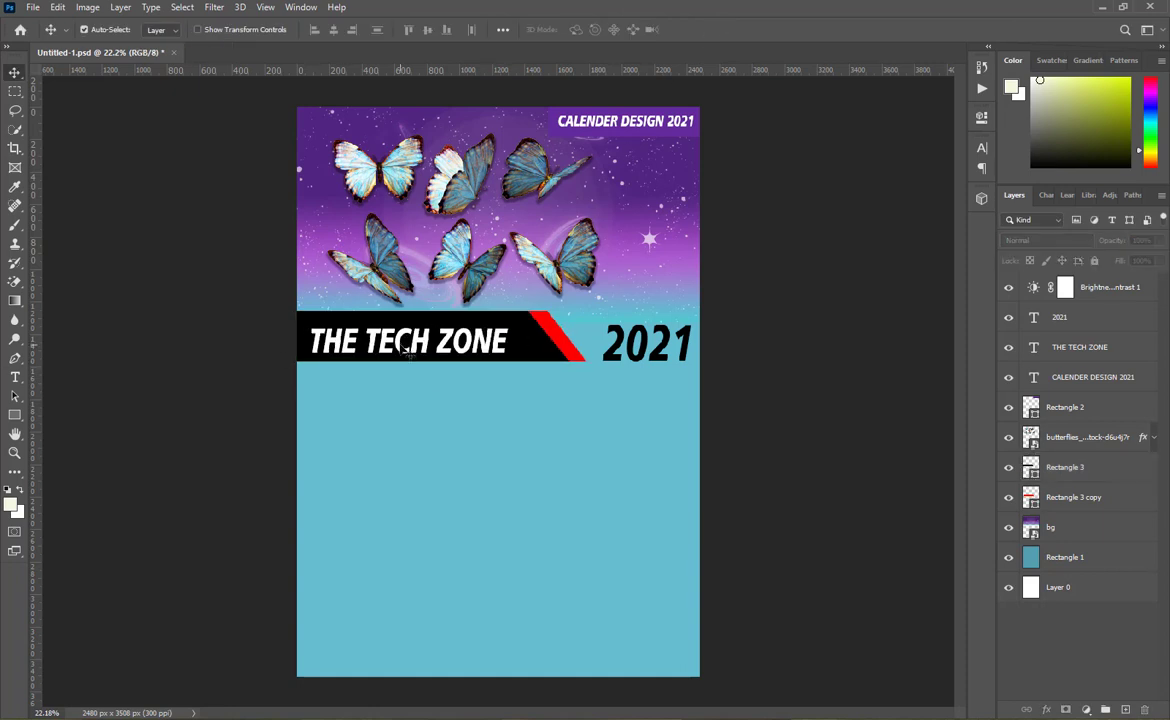
# Duplicate THE TECH ZONE text just below the banner and change the copy's wording to JANUARY.
pyautogui.click(407, 347)
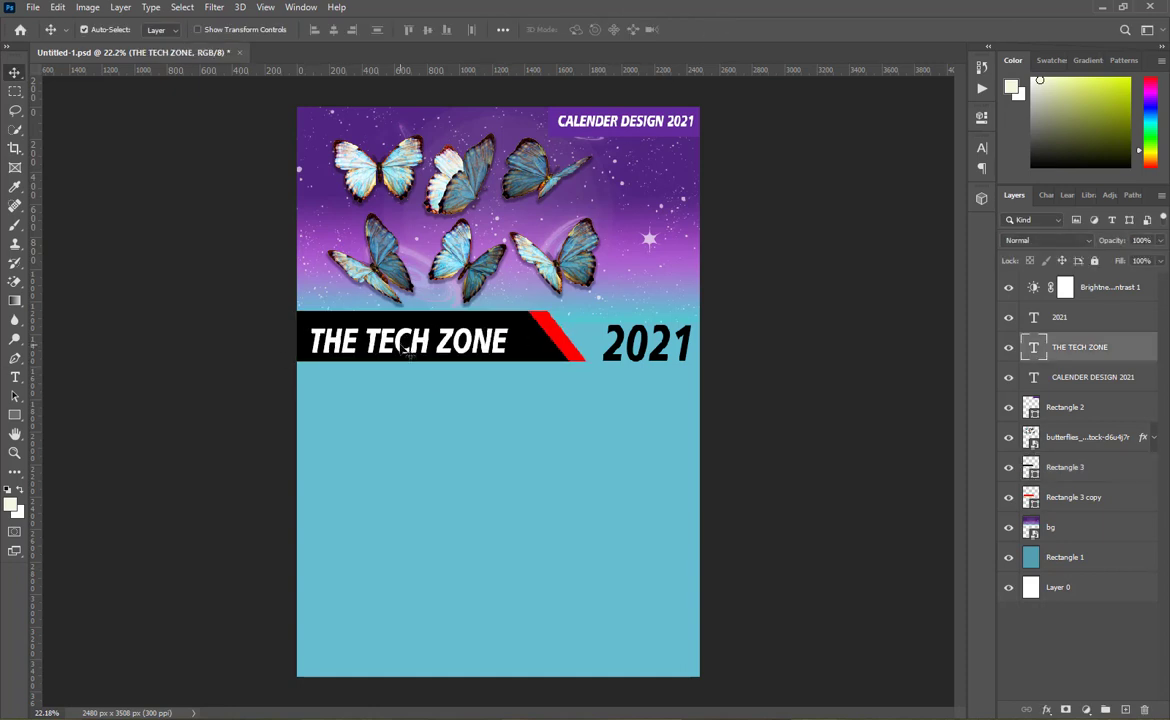
pyautogui.moveTo(407, 347); pyautogui.dragTo(413, 393)
pyautogui.doubleClick(413, 393)
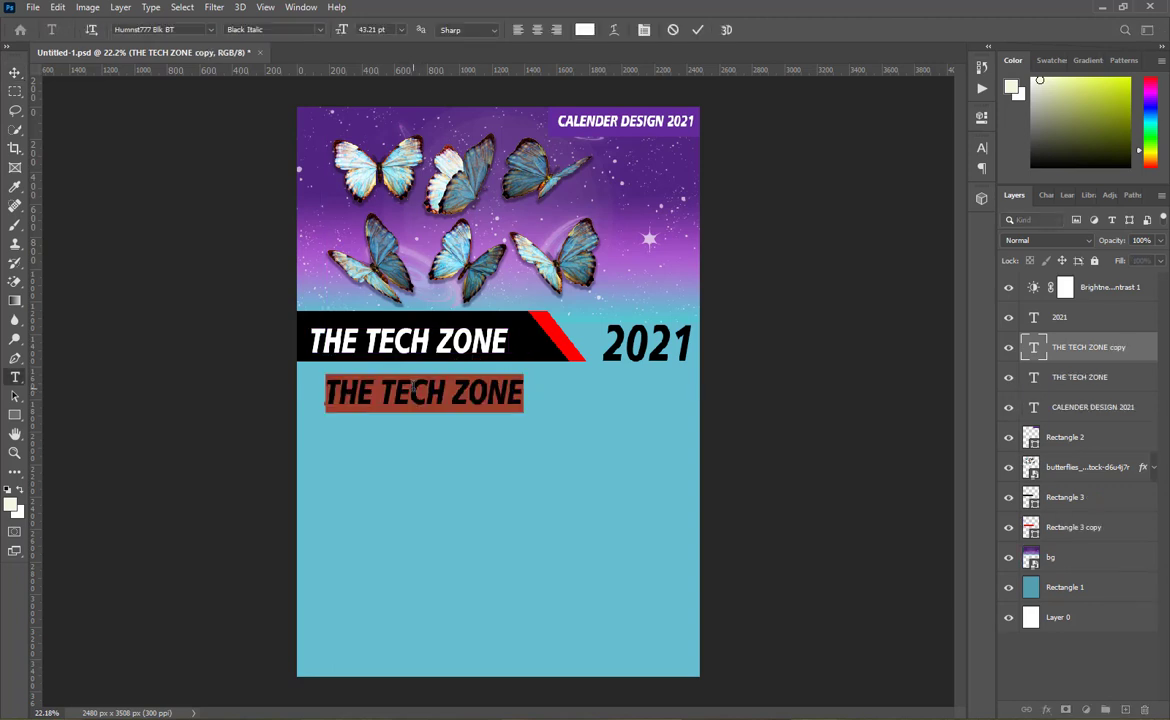
pyautogui.write('J')
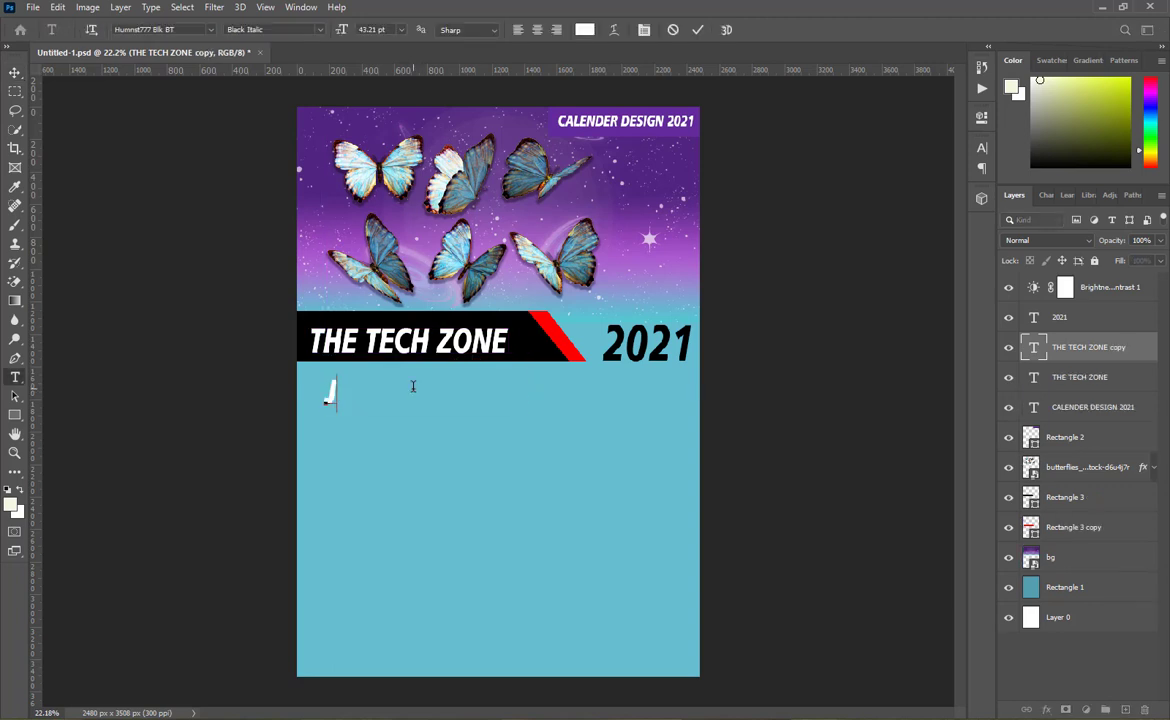
pyautogui.write('ANUARY')
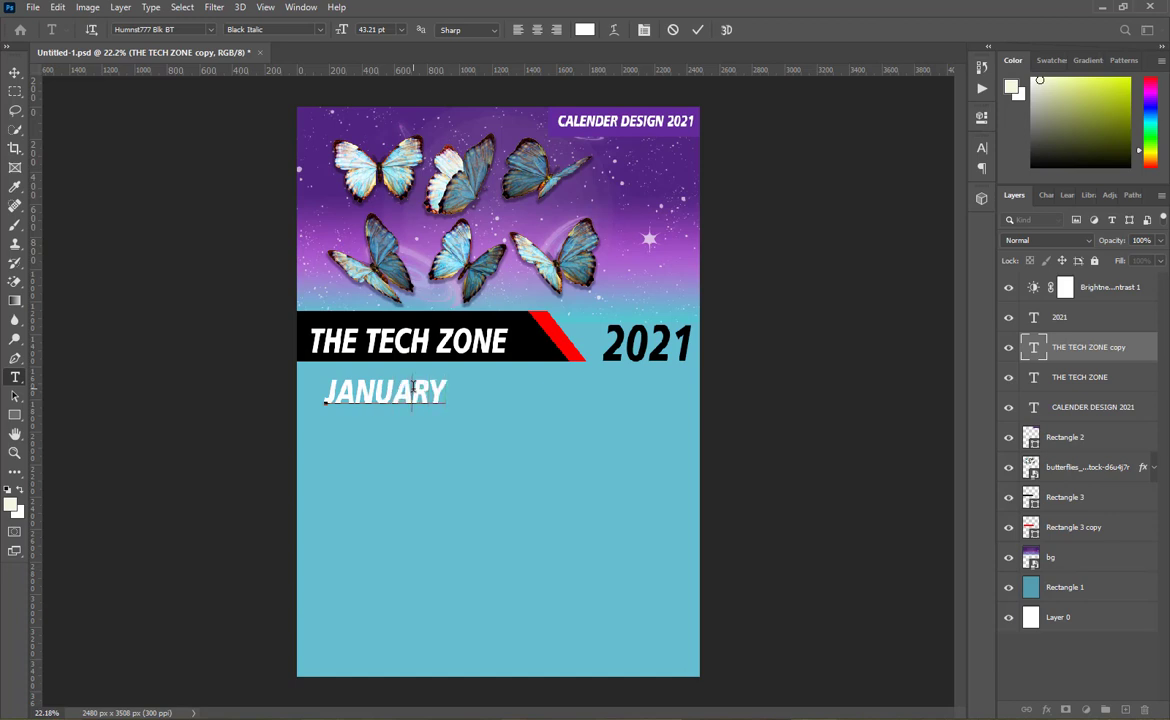
# Set the JANUARY text color to dark red (790101).
pyautogui.hotkey('ctrl', 'a')
pyautogui.click(584, 29)
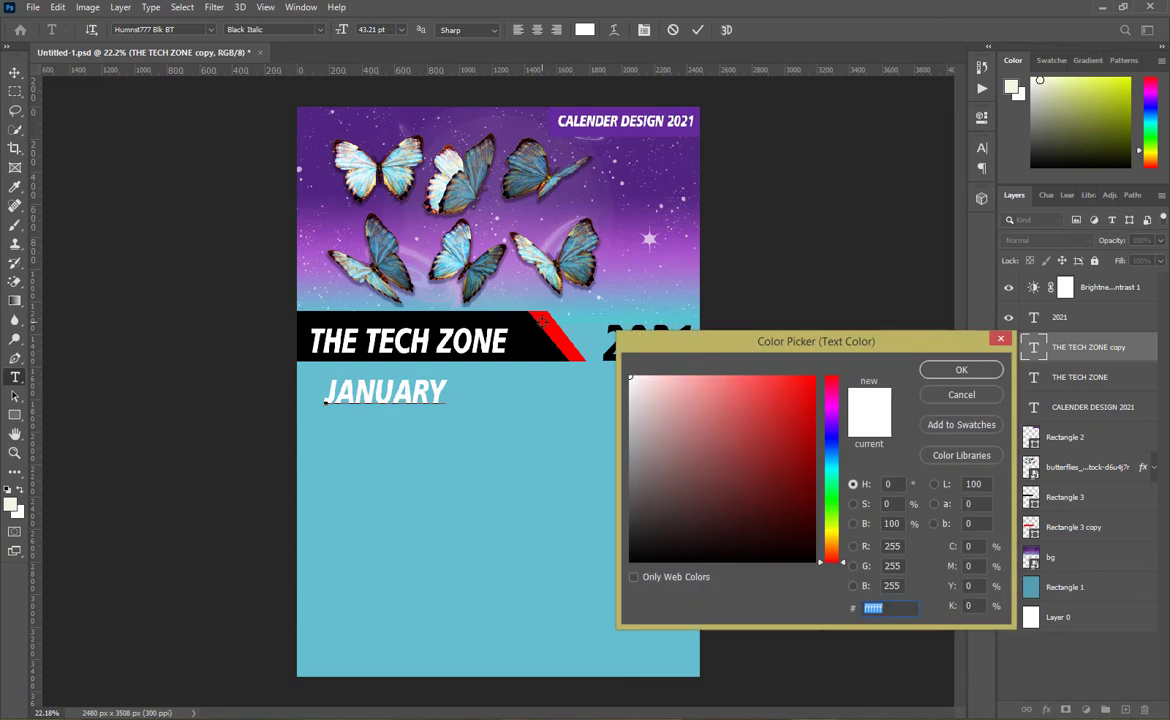
pyautogui.click(540, 321)
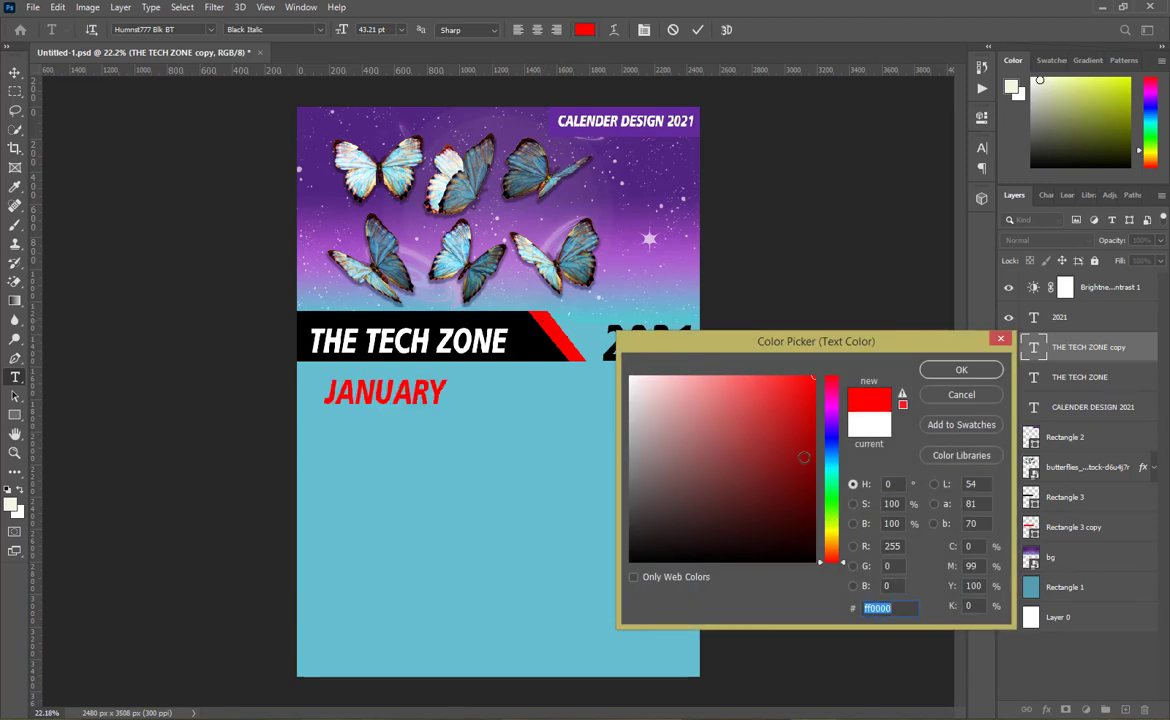
pyautogui.moveTo(807, 452)
pyautogui.mouseDown()
pyautogui.moveTo(810, 492)
pyautogui.moveTo(813, 474)
pyautogui.mouseUp()
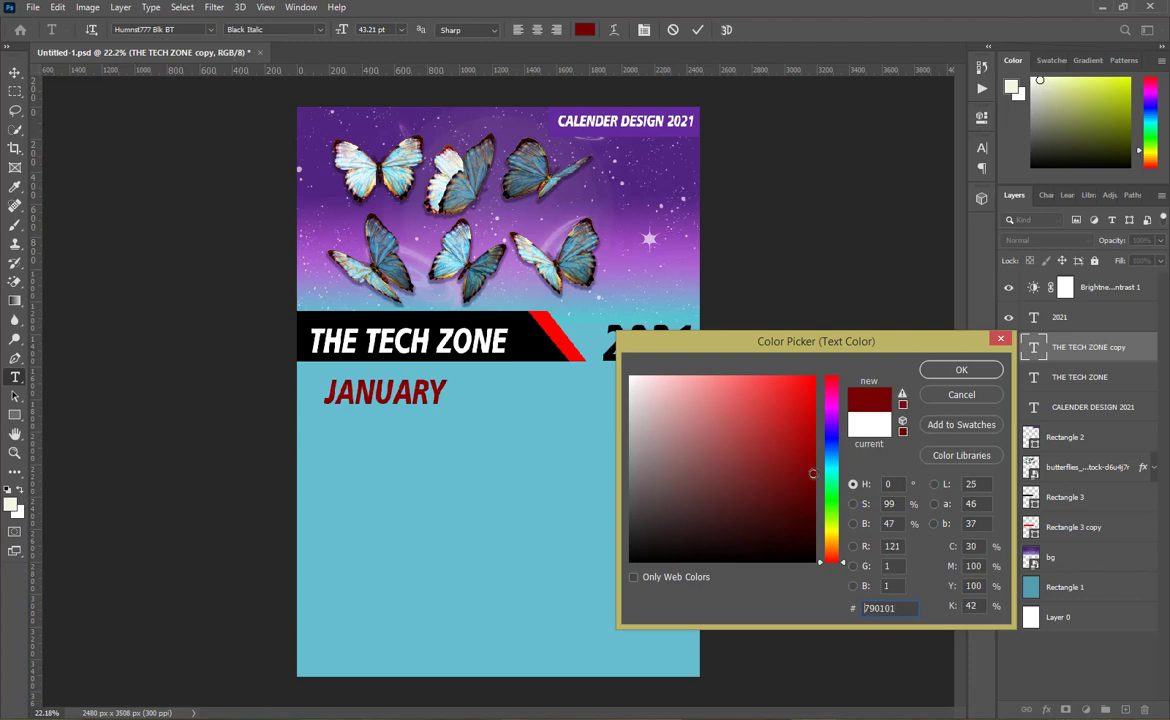
pyautogui.click(961, 370)
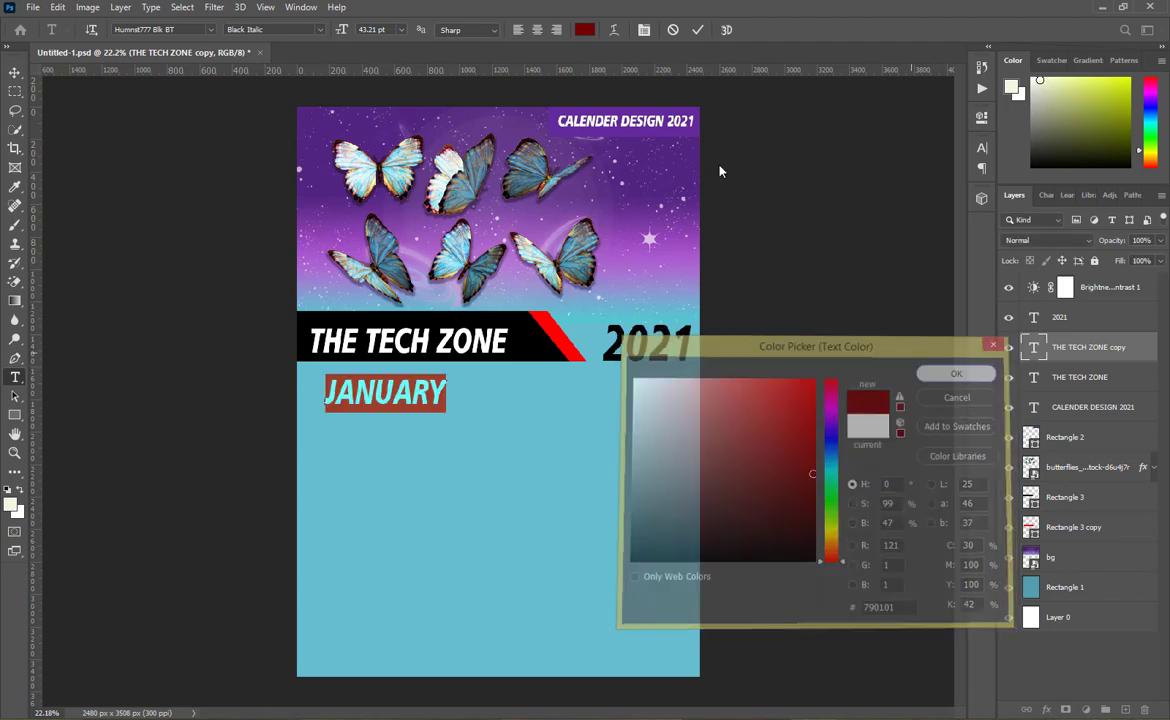
pyautogui.click(697, 29)
pyautogui.press('v')
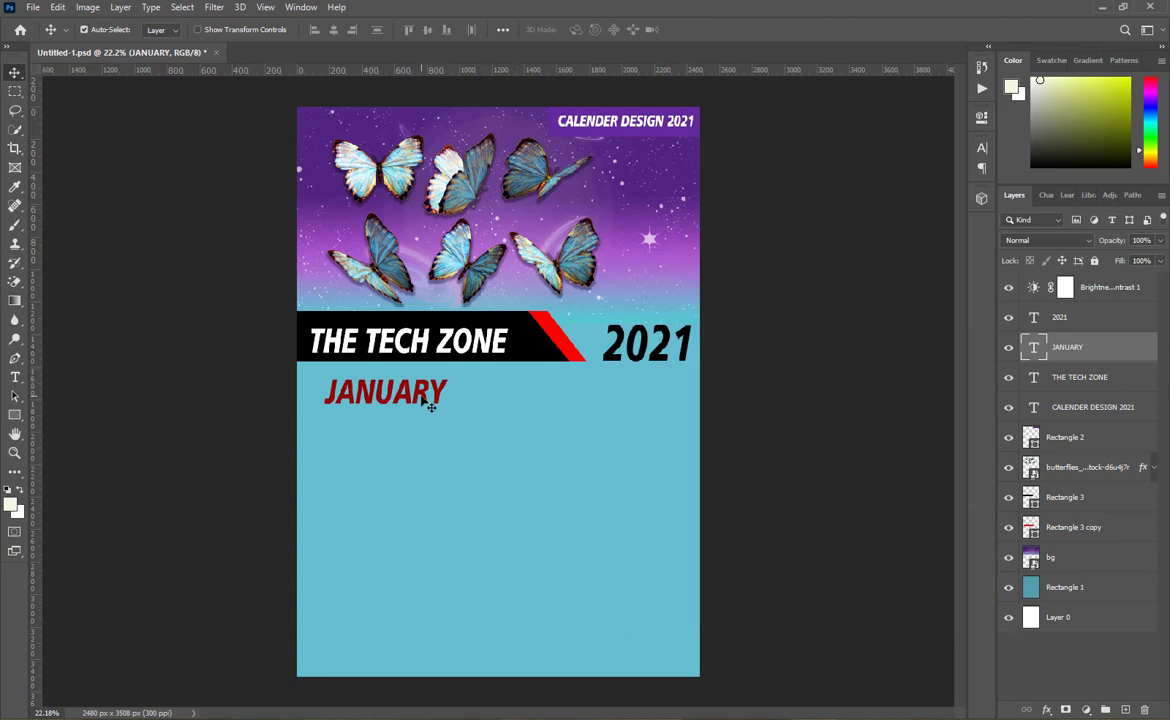
# Enlarge the JANUARY text and place it directly beneath the black banner.
pyautogui.hotkey('ctrl', 't')
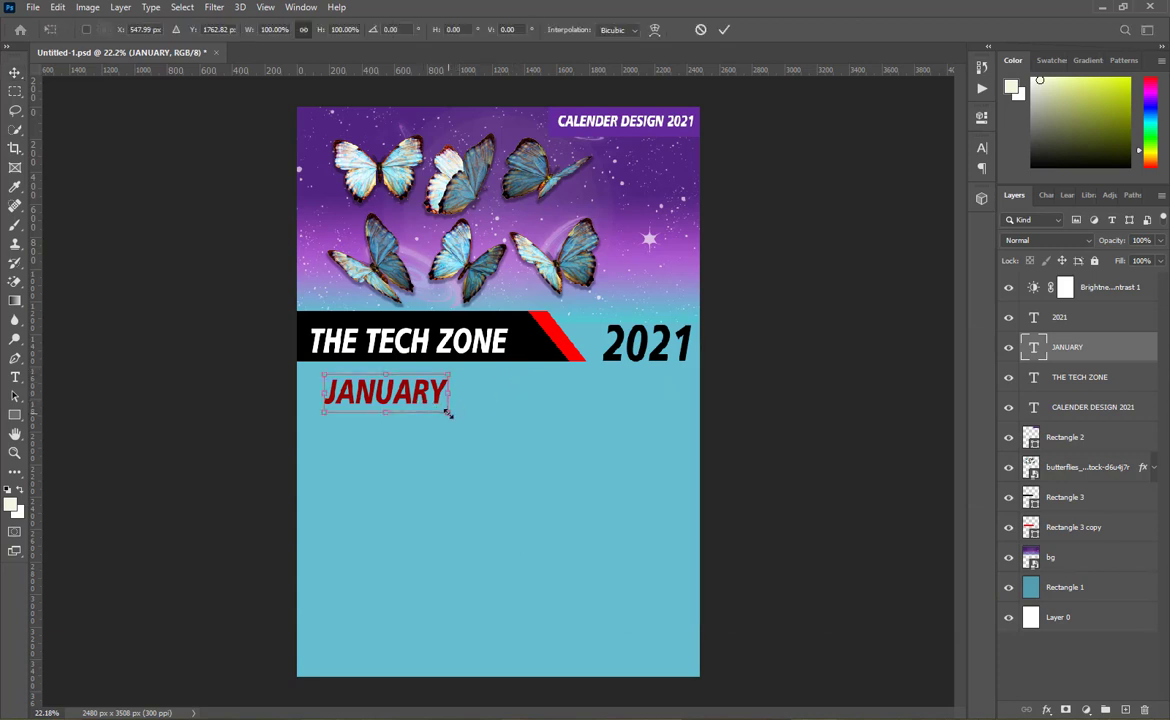
pyautogui.moveTo(448, 412)
pyautogui.mouseDown()
pyautogui.moveTo(485, 421)
pyautogui.moveTo(451, 390)
pyautogui.mouseUp()
pyautogui.click(721, 30)
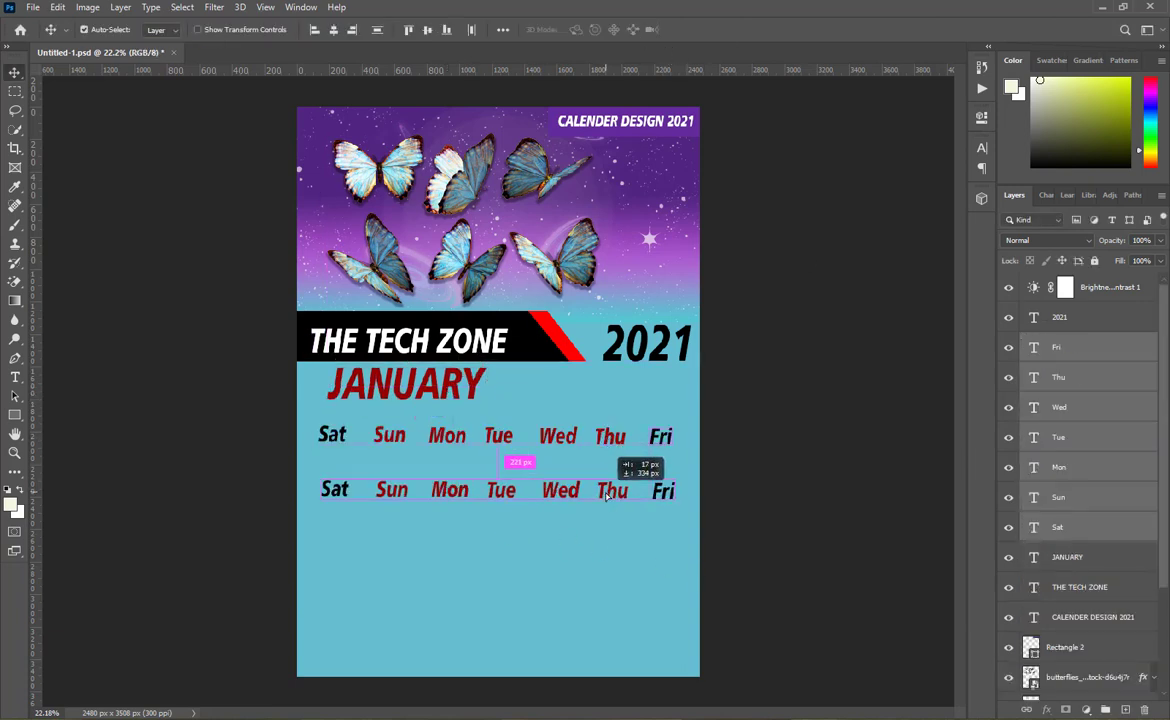
# Duplicate the weekday row down the page and copy Wed, Thu and Fri just below the heading row.
pyautogui.click(580, 504)
pyautogui.keyDown('alt'); pyautogui.moveTo(562, 490); pyautogui.dragTo(560, 464); pyautogui.keyUp('alt')
pyautogui.keyDown('alt'); pyautogui.moveTo(612, 490); pyautogui.dragTo(614, 463); pyautogui.keyUp('alt')
pyautogui.keyDown('alt'); pyautogui.moveTo(663, 491); pyautogui.dragTo(663, 463); pyautogui.keyUp('alt')
# Change the Wed, Thu and Fri copies directly under the weekday headings to 1, 2 and 3.
pyautogui.doubleClick(559, 464)
pyautogui.write('1')
pyautogui.doubleClick(615, 488)
pyautogui.doubleClick(610, 464)
pyautogui.write('2')
pyautogui.doubleClick(665, 465)
pyautogui.write('3')
# Replace the weekday names in the second date row, Sat to Fri, with the numbers 4 through 10.
pyautogui.doubleClick(334, 489)
pyautogui.write('4')
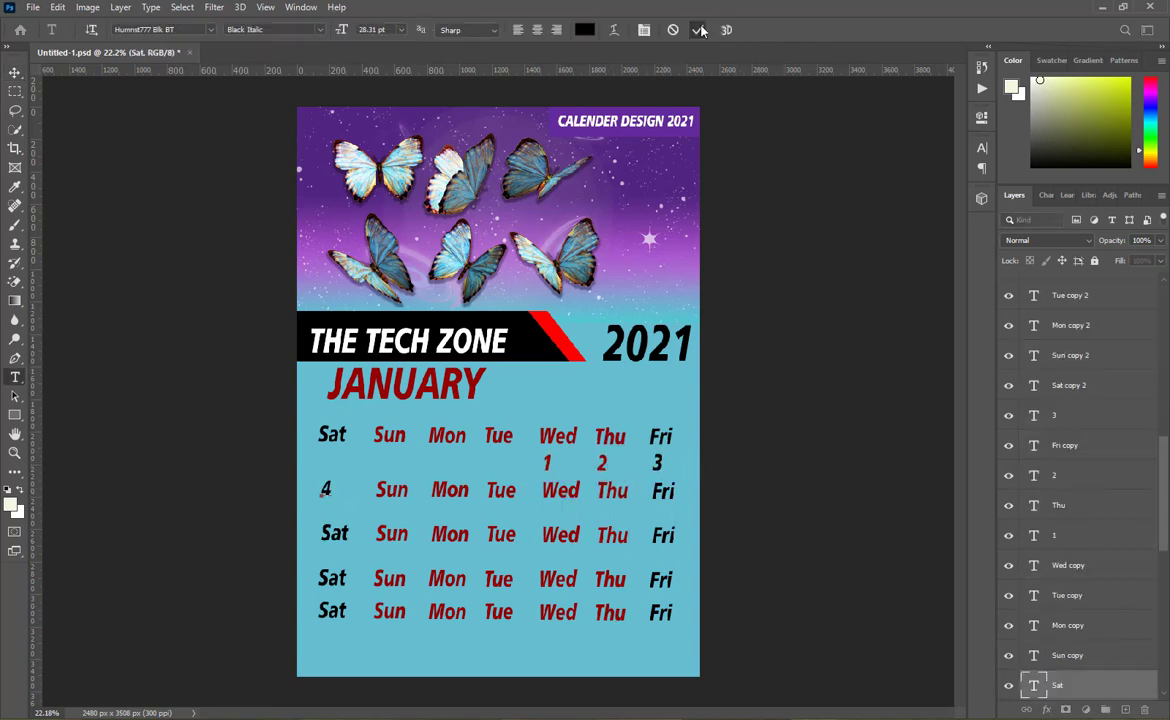
pyautogui.click(698, 30)
pyautogui.doubleClick(391, 490)
pyautogui.doubleClick(500, 490)
pyautogui.write('7')
pyautogui.doubleClick(560, 490)
pyautogui.write('8')
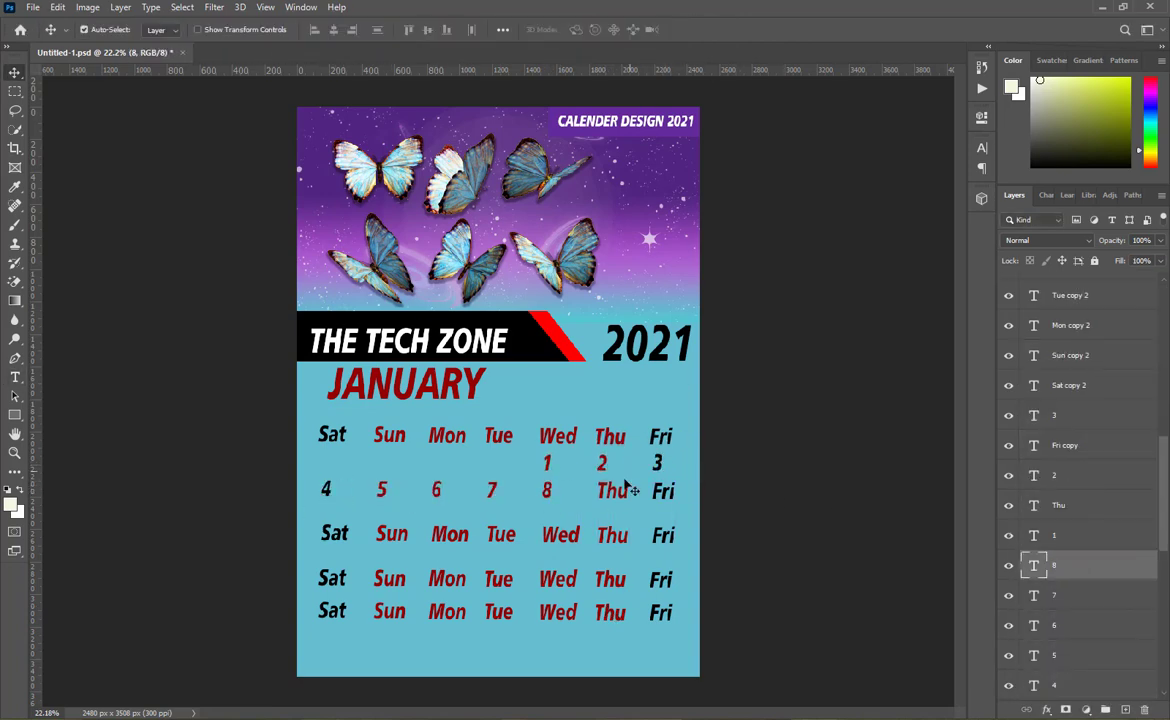
pyautogui.doubleClick(612, 490)
pyautogui.write('9')
pyautogui.doubleClick(661, 491)
pyautogui.write('10')
pyautogui.click(698, 30)
# Replace the weekday names in the third date row with the numbers 11 through 17.
pyautogui.doubleClick(391, 534)
pyautogui.write('12')
pyautogui.click(698, 30)
pyautogui.doubleClick(449, 534)
pyautogui.write('13')
pyautogui.click(698, 30)
pyautogui.doubleClick(500, 534)
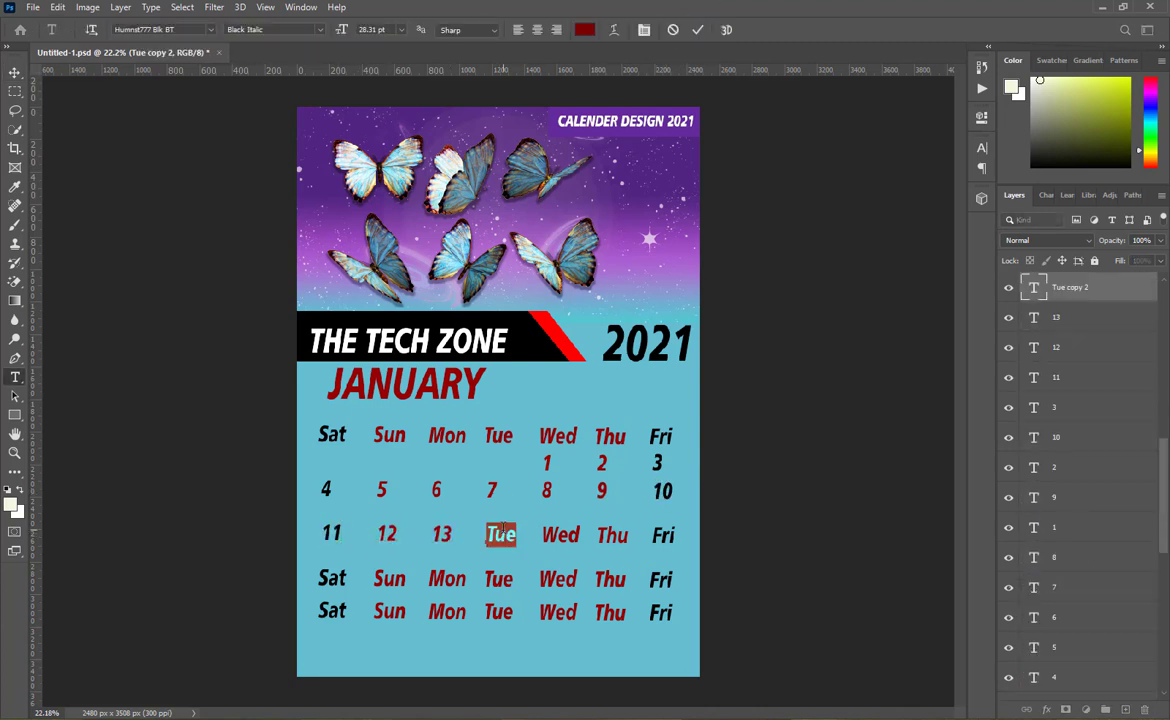
pyautogui.write('17')
pyautogui.click(698, 30)
# Replace the weekday names in the fourth date row with the numbers 18 through 24.
pyautogui.doubleClick(332, 578)
pyautogui.write('18')
pyautogui.click(698, 30)
pyautogui.doubleClick(389, 578)
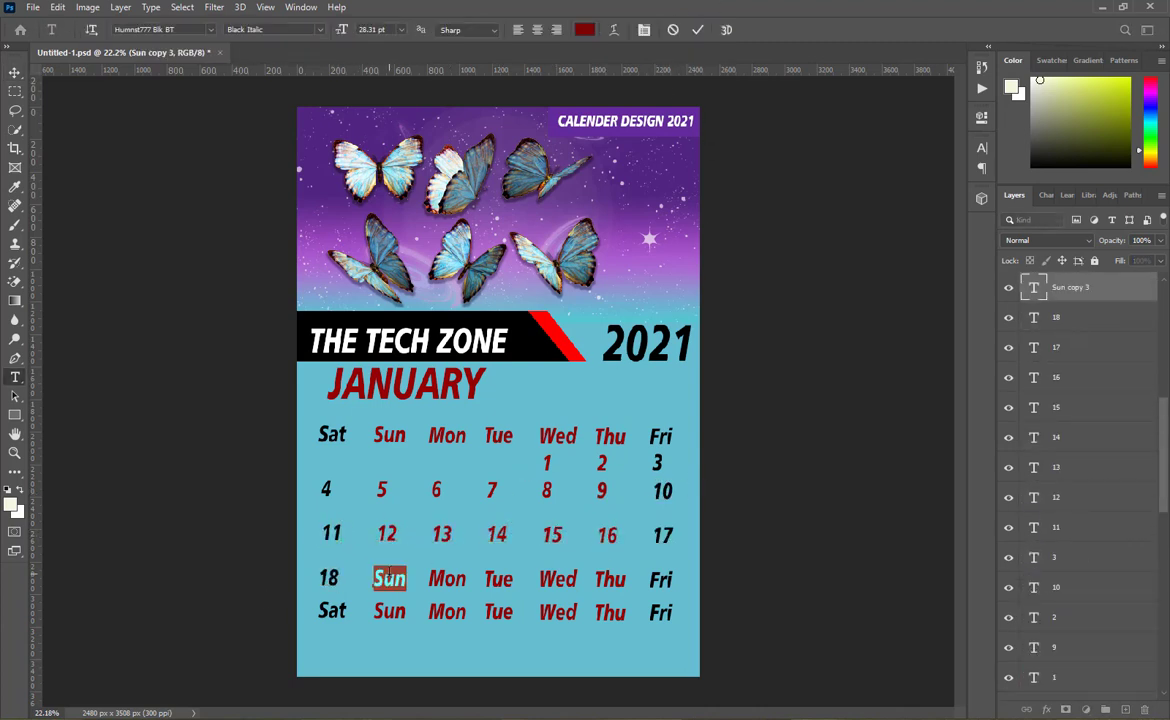
pyautogui.write('19')
pyautogui.click(698, 30)
pyautogui.doubleClick(550, 579)
pyautogui.write('22')
pyautogui.click(698, 30)
pyautogui.doubleClick(609, 579)
pyautogui.write('23')
pyautogui.click(698, 30)
pyautogui.doubleClick(660, 579)
pyautogui.write('24')
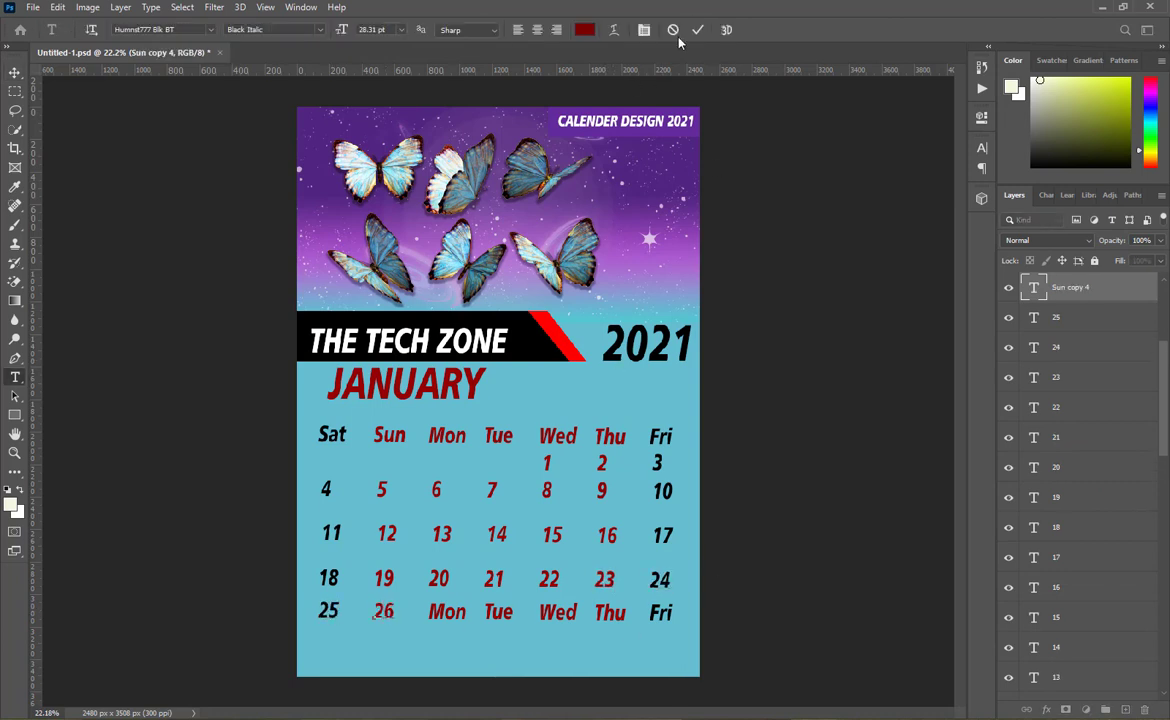
# Replace the weekday names in the last date row with the numbers 25 through 31.
pyautogui.doubleClick(447, 611)
pyautogui.write('27')
pyautogui.doubleClick(498, 611)
pyautogui.write('28')
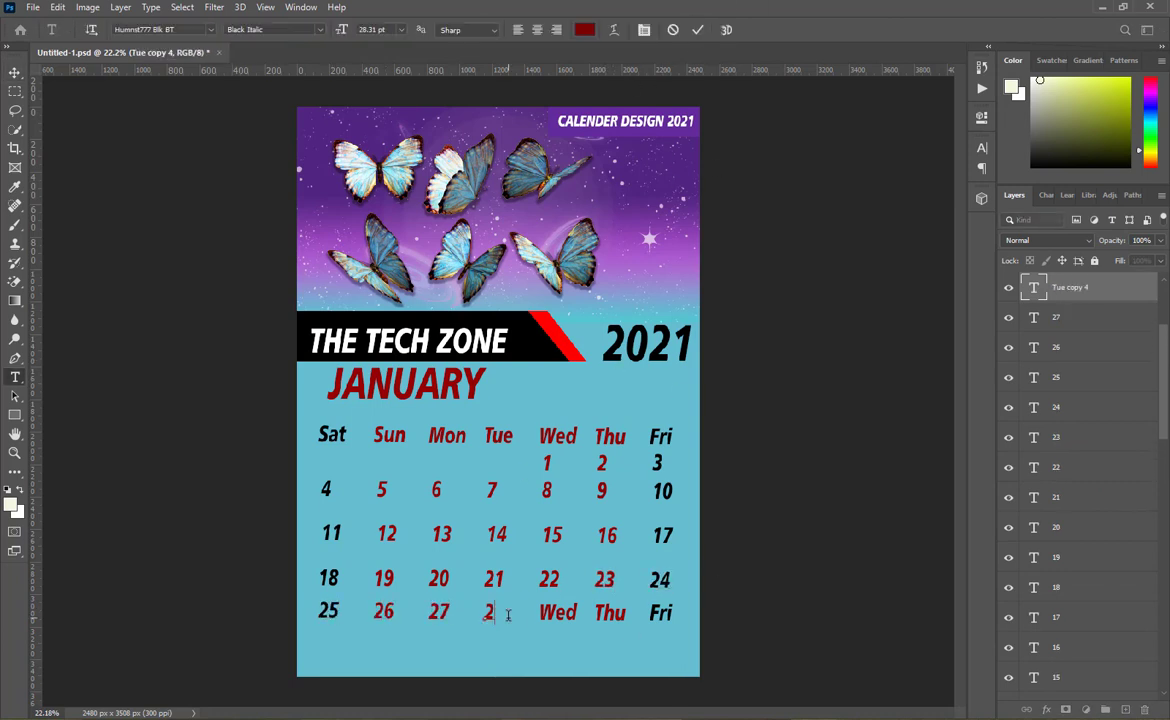
pyautogui.doubleClick(558, 612)
pyautogui.write('29')
pyautogui.doubleClick(610, 612)
pyautogui.write('30')
pyautogui.doubleClick(660, 612)
pyautogui.write('31')
pyautogui.click(543, 498)
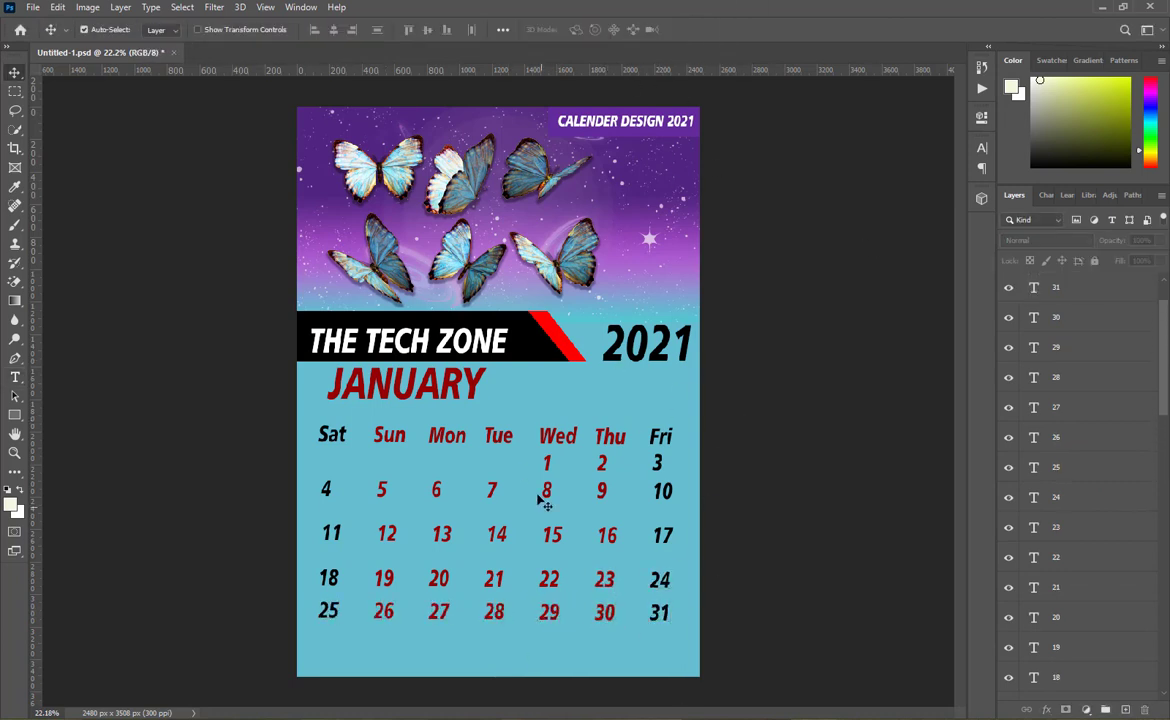
# Group all the date number layers, 1 through 31.
pyautogui.scroll(-6, 1053, 331)
pyautogui.click(1062, 568)
pyautogui.click(1066, 595)
pyautogui.scroll(6, 1066, 595)
pyautogui.keyDown('shift'); pyautogui.click(1066, 350); pyautogui.keyUp('shift')
pyautogui.hotkey('ctrl', 'g')
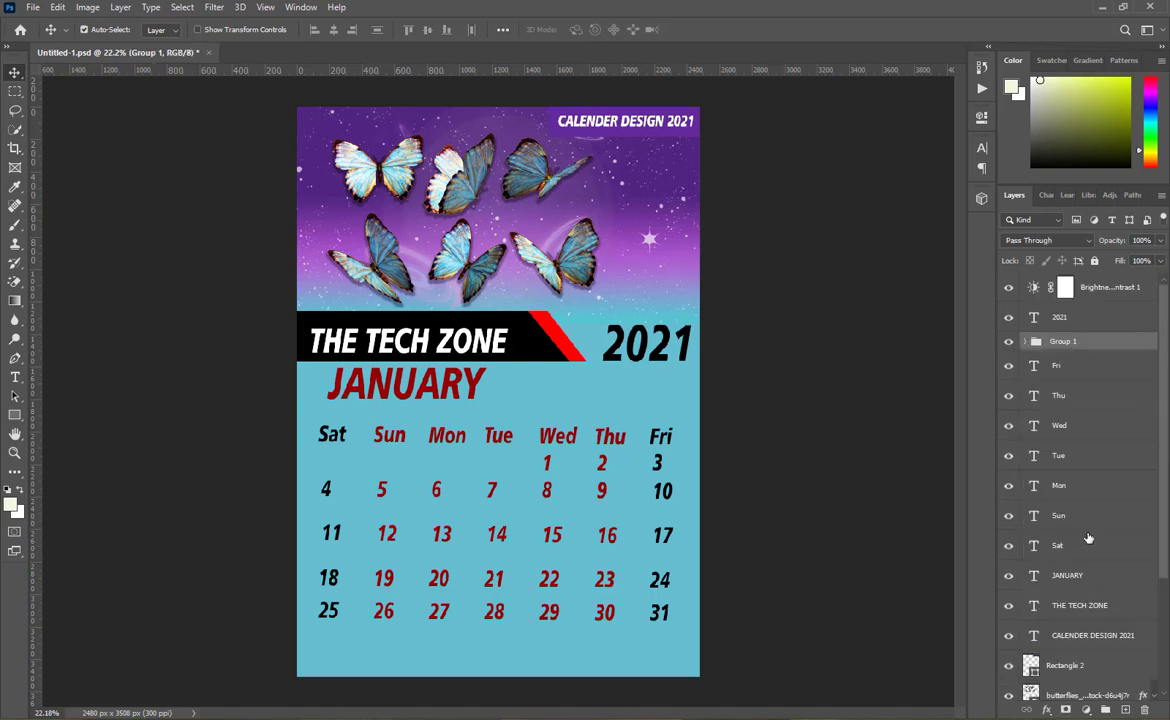
# Select every date number in the group and distribute them vertically.
pyautogui.click(547, 463)
pyautogui.keyDown('shift'); pyautogui.click(603, 467); pyautogui.keyUp('shift')
pyautogui.scroll(6, 1074, 400)
pyautogui.keyDown('shift'); pyautogui.click(1068, 366); pyautogui.keyUp('shift')
pyautogui.click(377, 30)
pyautogui.click(471, 30)
pyautogui.click(427, 30)
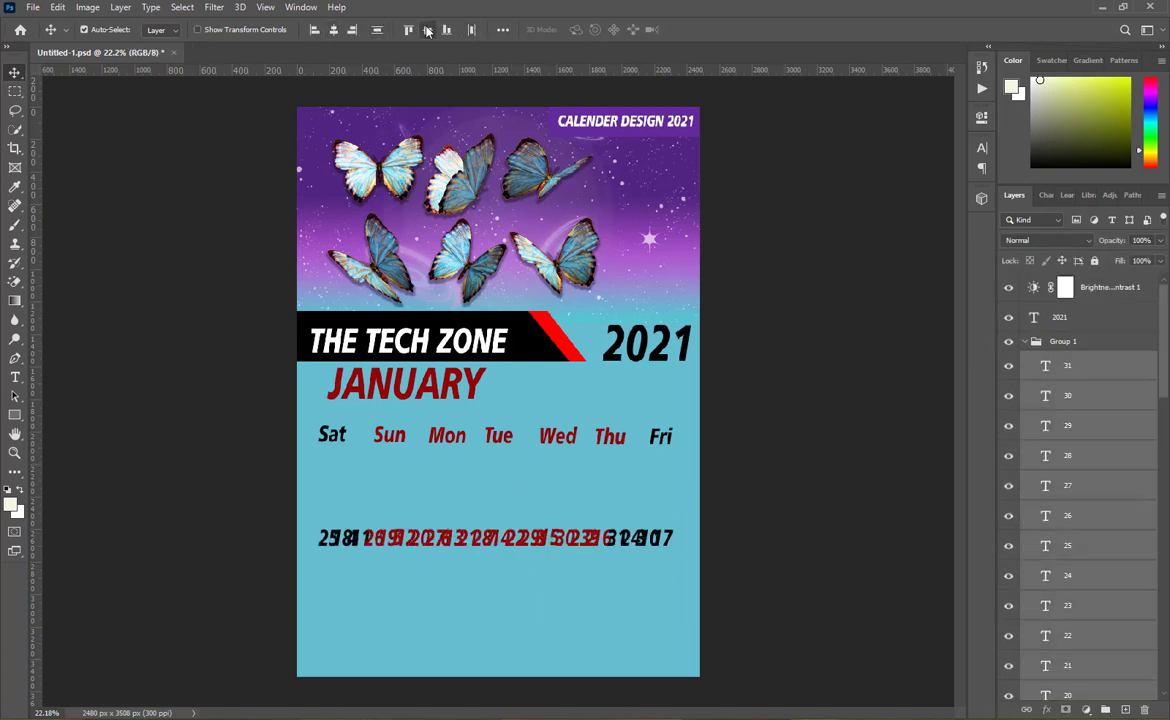
pyautogui.hotkey('ctrl', 'z')
pyautogui.hotkey('ctrl', 'z')
pyautogui.click(503, 30)
pyautogui.click(547, 115)
pyautogui.click(572, 115)
pyautogui.hotkey('ctrl', 'z')
pyautogui.hotkey('ctrl', 'z')
pyautogui.hotkey('ctrl', 'z')
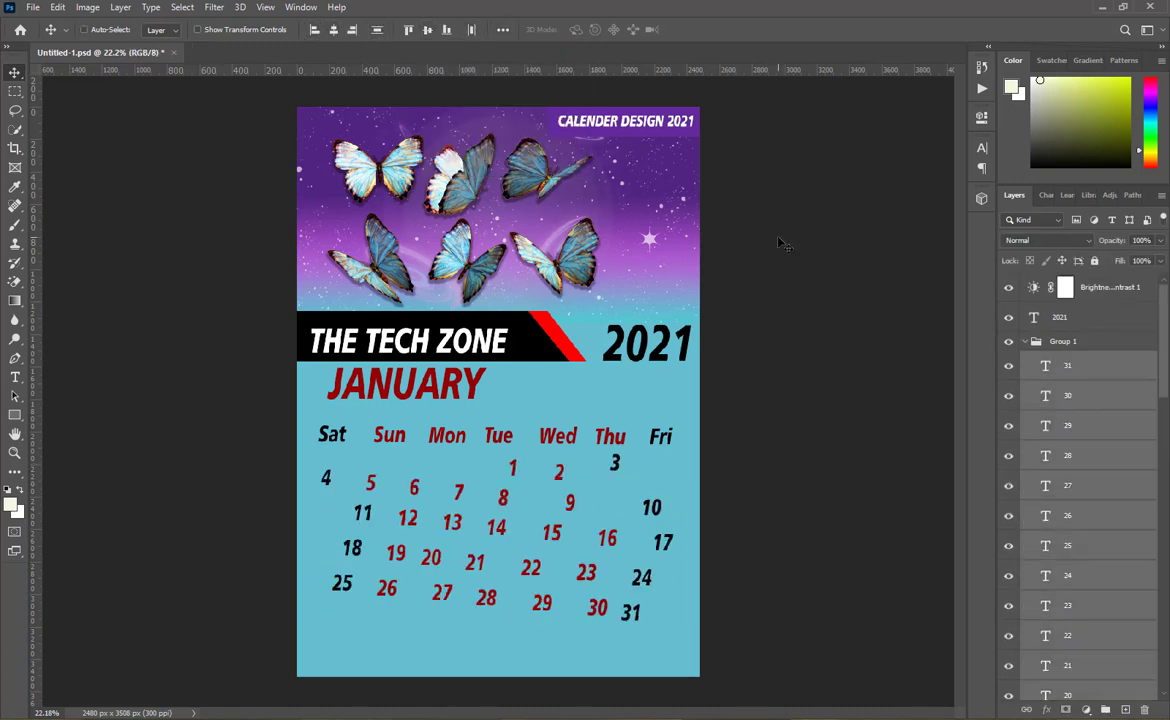
# Draw a rectangle about 2224 × 204 px over the weekday headings and fill it with white.
pyautogui.press('u')
pyautogui.moveTo(313, 418); pyautogui.dragTo(676, 452)
pyautogui.click(778, 201)
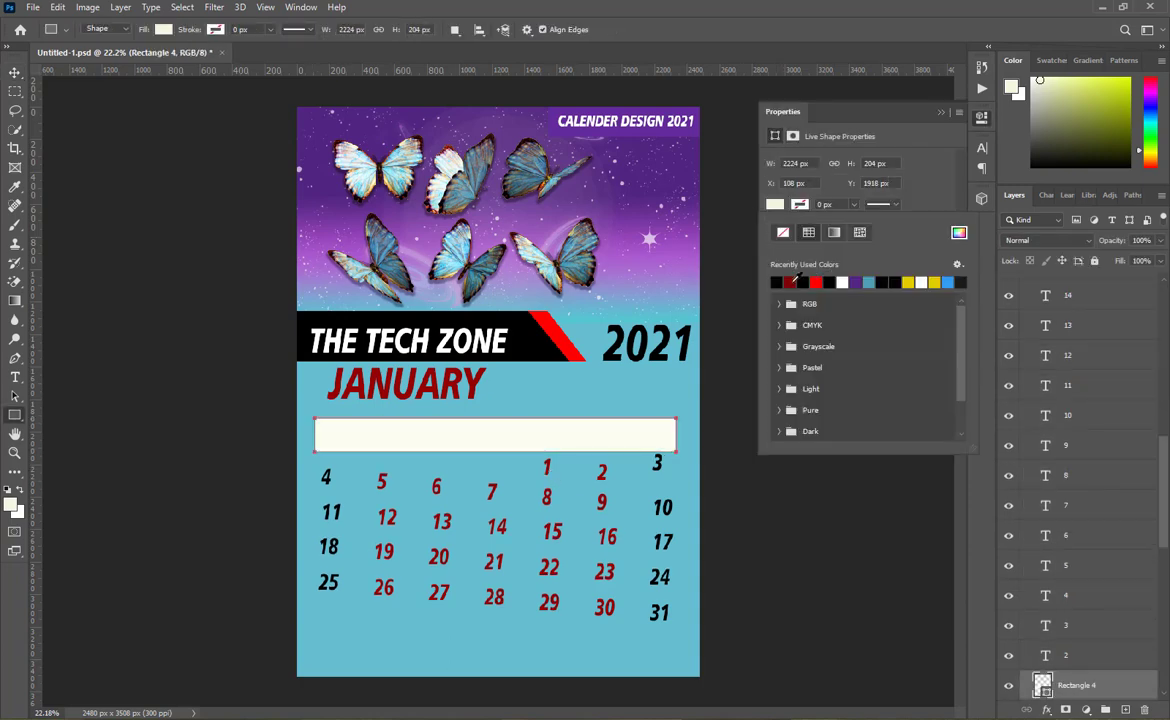
pyautogui.click(906, 184)
# Put the white rectangle behind the weekday names and organize the weekday layers and the remaining header layers into separate collapsed groups.
pyautogui.scroll(-5, 1080, 450)
pyautogui.moveTo(1070, 264); pyautogui.dragTo(1070, 590)
pyautogui.scroll(10, 1024, 330)
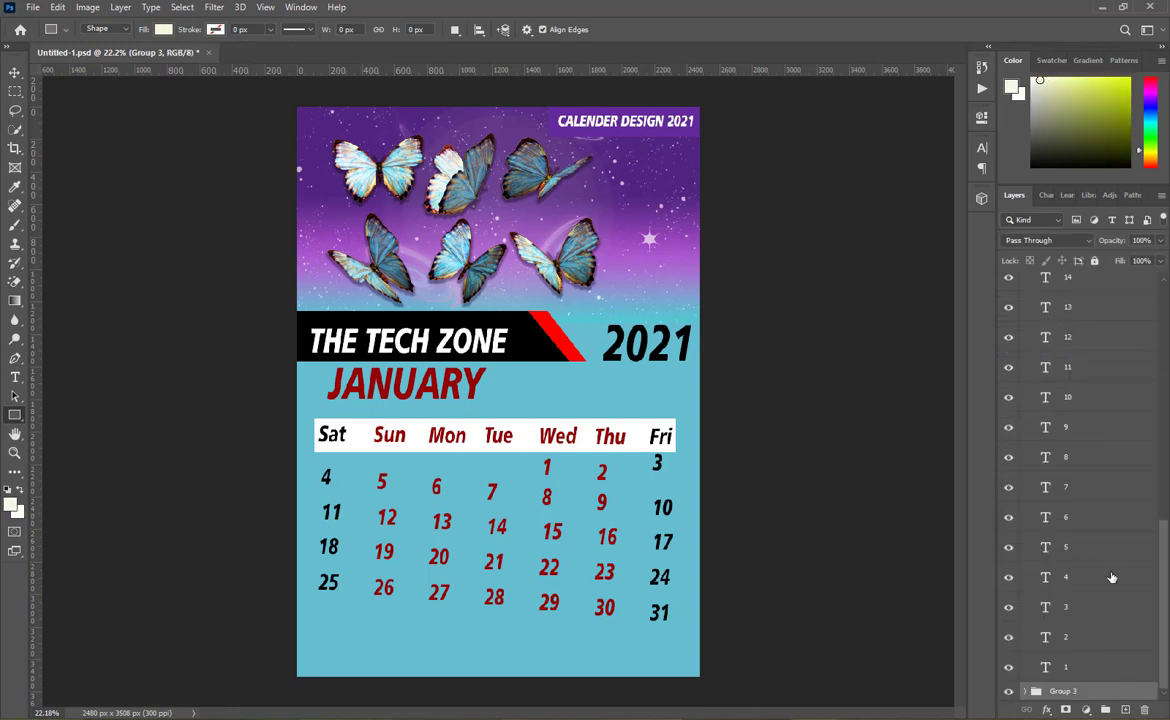
pyautogui.click(1024, 341)
pyautogui.click(1026, 360)
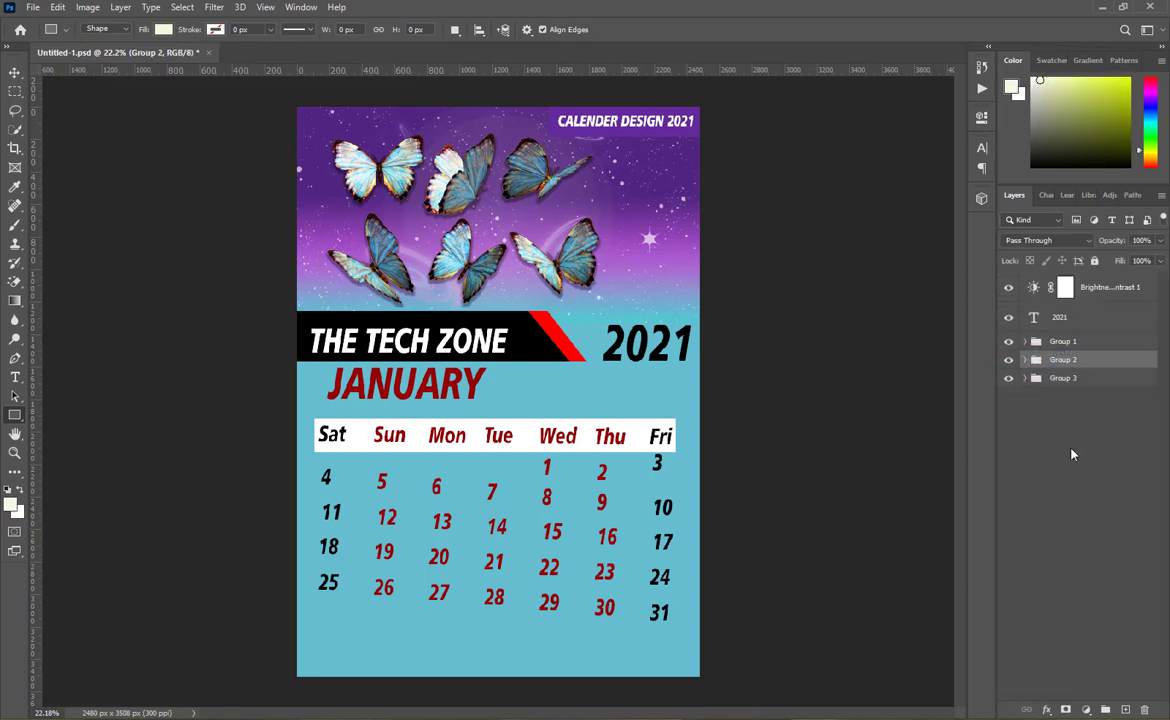
# Stretch the white weekday bar sideways to span the full page width.
pyautogui.press('v')
pyautogui.click(341, 447)
pyautogui.hotkey('ctrl', 't')
pyautogui.moveTo(314, 450); pyautogui.dragTo(297, 452)
pyautogui.moveTo(685, 449); pyautogui.dragTo(699, 453)
pyautogui.press('Return')
# Align the seven weekday names on one line and space them evenly across the white bar.
pyautogui.click(345, 439)
pyautogui.moveTo(355, 450); pyautogui.dragTo(670, 442)
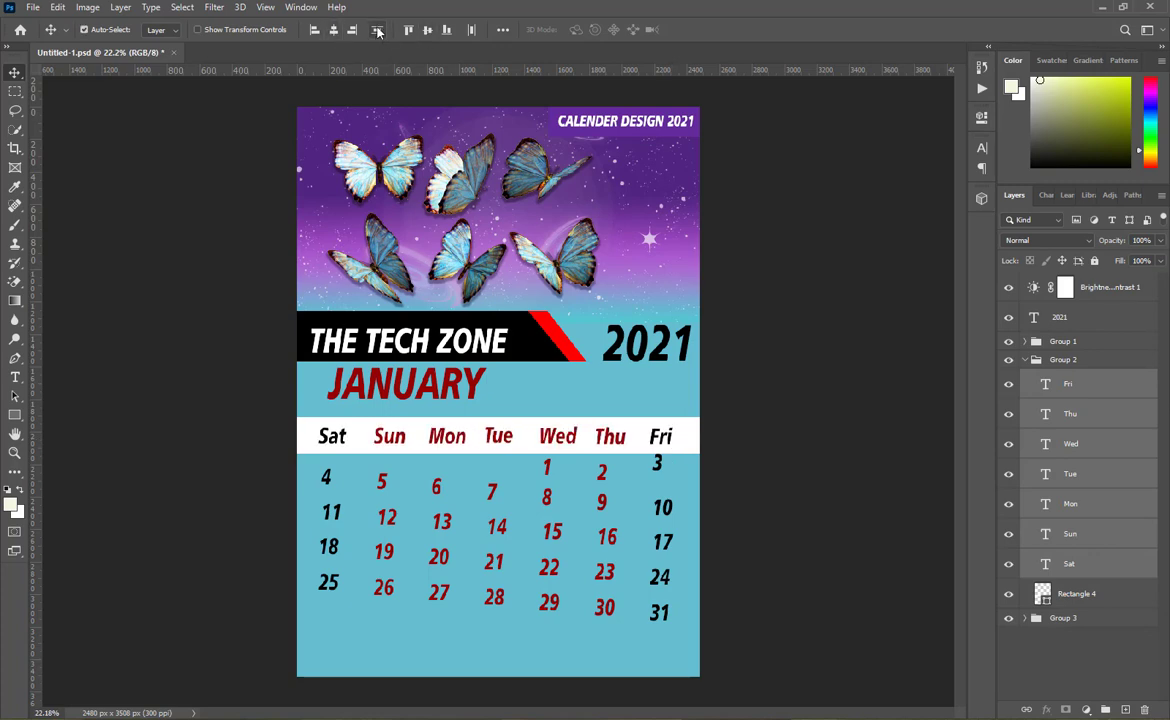
pyautogui.click(770, 488)
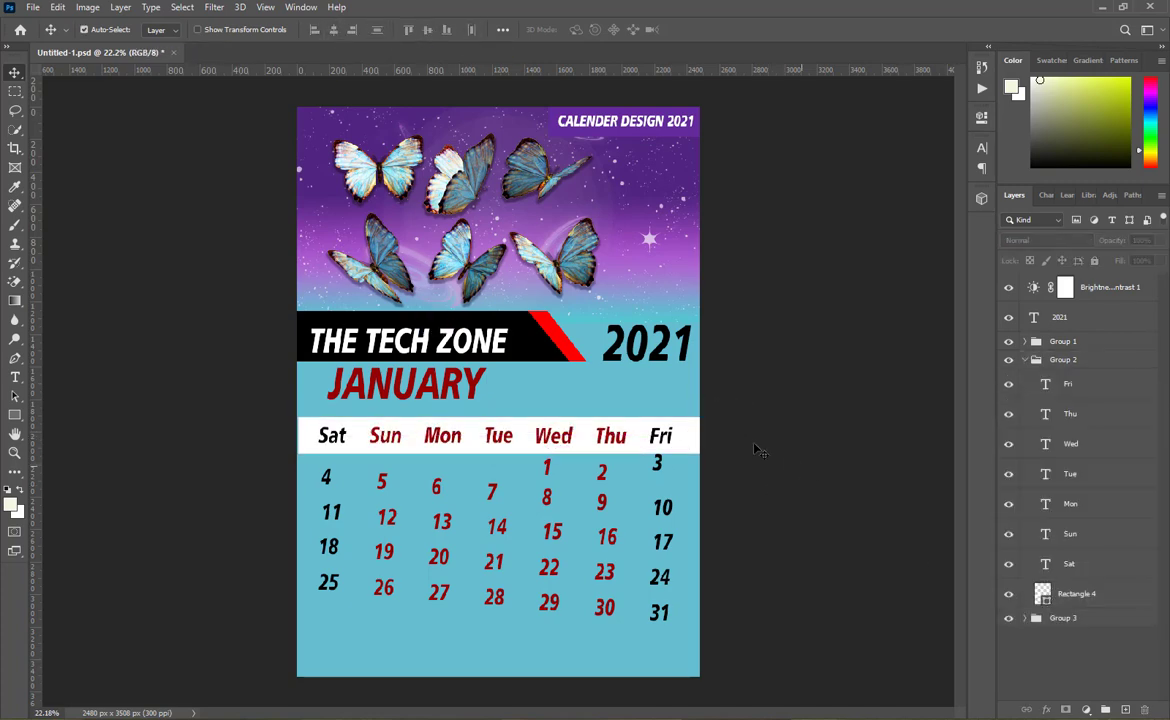
# Move JANUARY slightly down and shift the white bar and weekday names up so the names sit centered in the bar.
pyautogui.click(440, 403)
pyautogui.moveTo(433, 395); pyautogui.dragTo(433, 399)
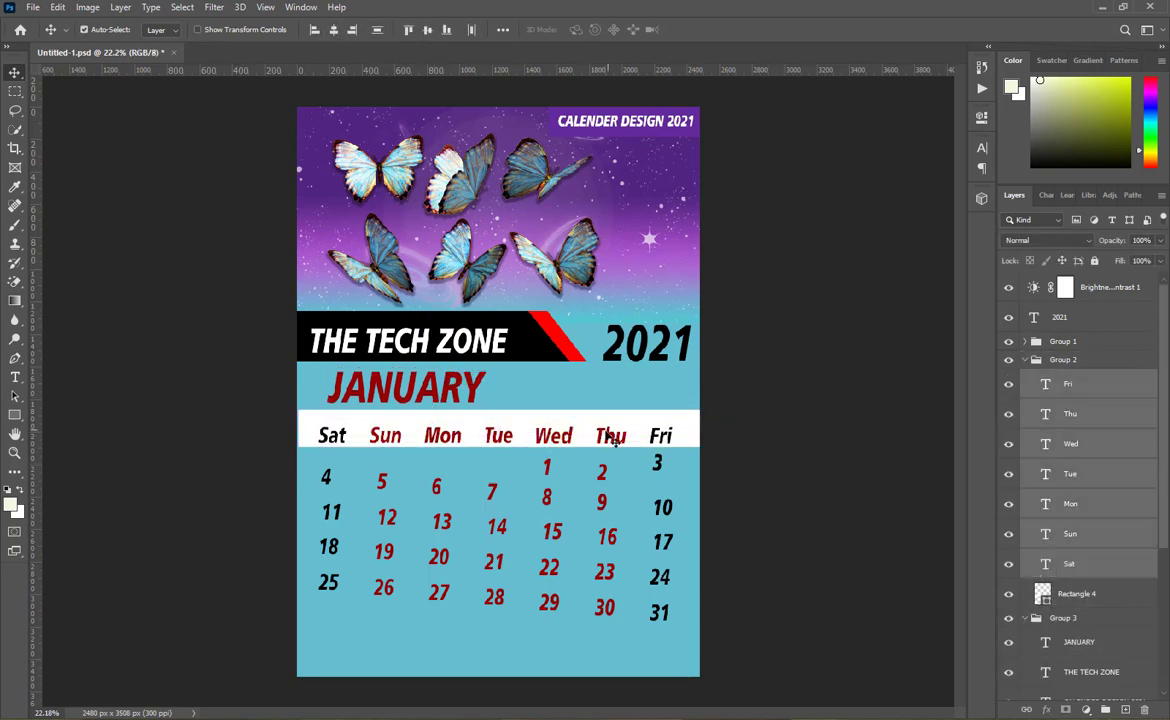
pyautogui.moveTo(609, 436); pyautogui.dragTo(607, 430)
pyautogui.click(744, 500)
# Line up dates 1 to 3 below the weekday bar and align dates 4 to 10 in one straight row.
pyautogui.moveTo(549, 470); pyautogui.dragTo(553, 469)
pyautogui.moveTo(602, 473); pyautogui.dragTo(661, 470)
pyautogui.moveTo(326, 478); pyautogui.dragTo(323, 489)
pyautogui.moveTo(381, 483); pyautogui.dragTo(372, 489)
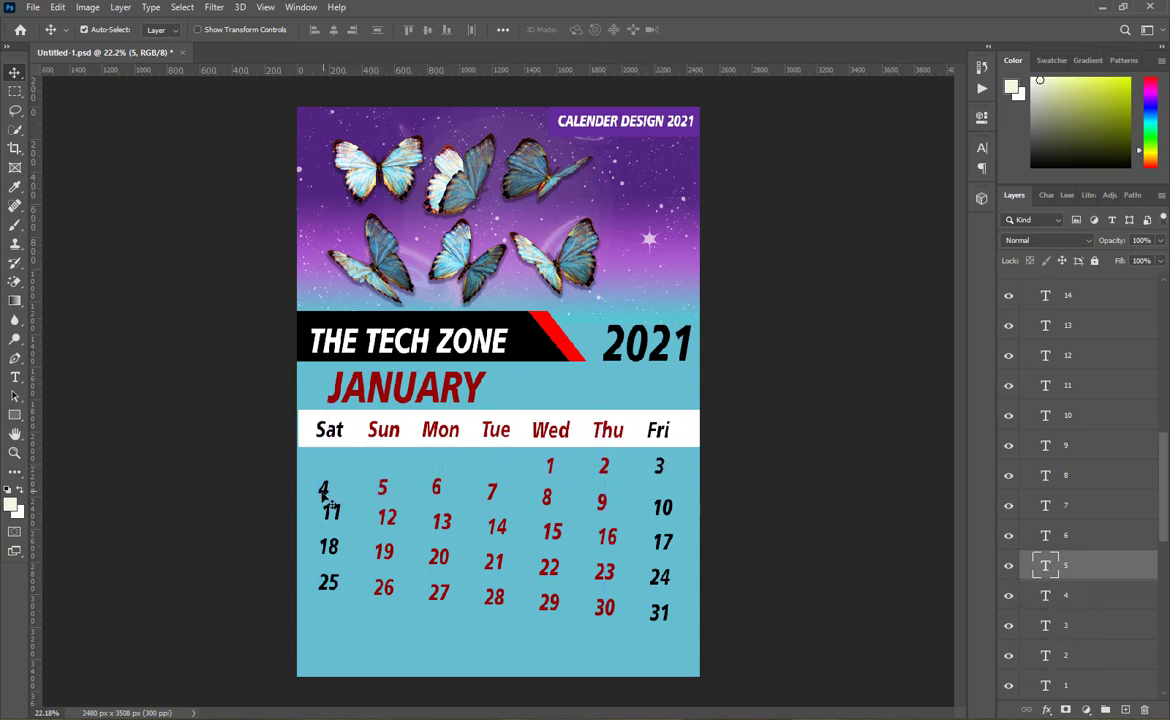
pyautogui.click(323, 495)
pyautogui.keyDown('shift'); pyautogui.click(1063, 505); pyautogui.keyUp('shift')
pyautogui.keyDown('shift'); pyautogui.click(1063, 415); pyautogui.keyUp('shift')
pyautogui.click(427, 30)
# Align dates 11 to 17 in one straight row and dates 18 to 24 in the row below.
pyautogui.moveTo(1166, 476); pyautogui.dragTo(1166, 401)
pyautogui.click(1063, 685)
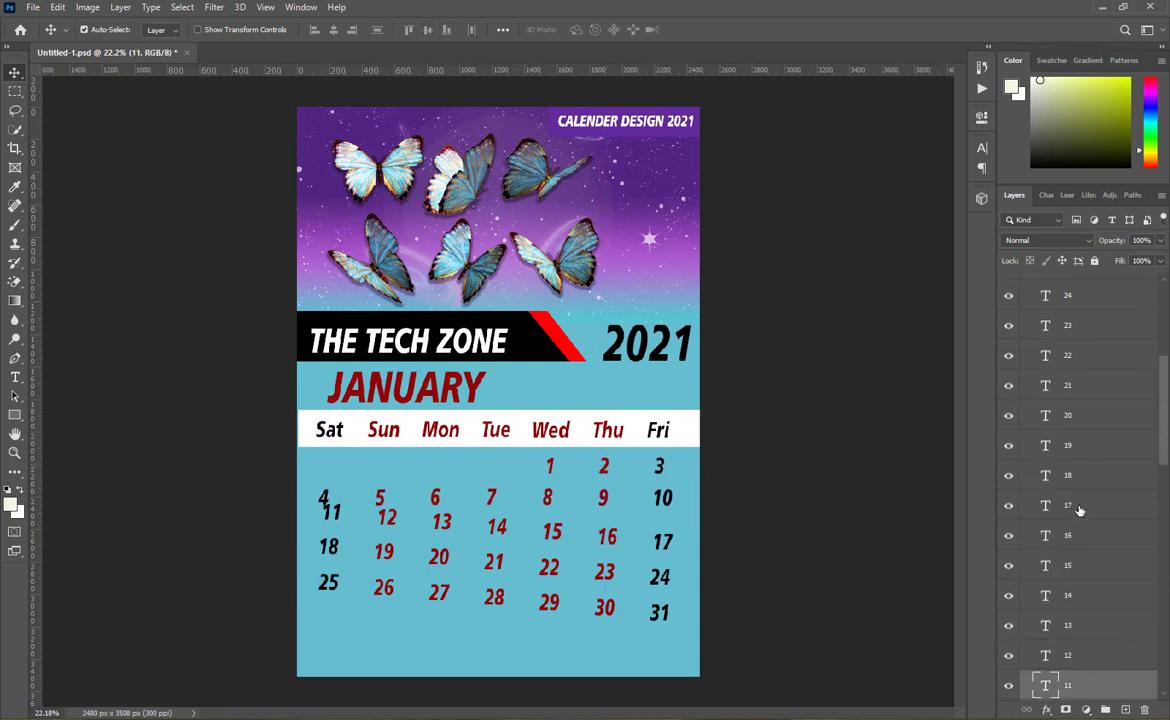
pyautogui.keyDown('shift'); pyautogui.click(1078, 508); pyautogui.keyUp('shift')
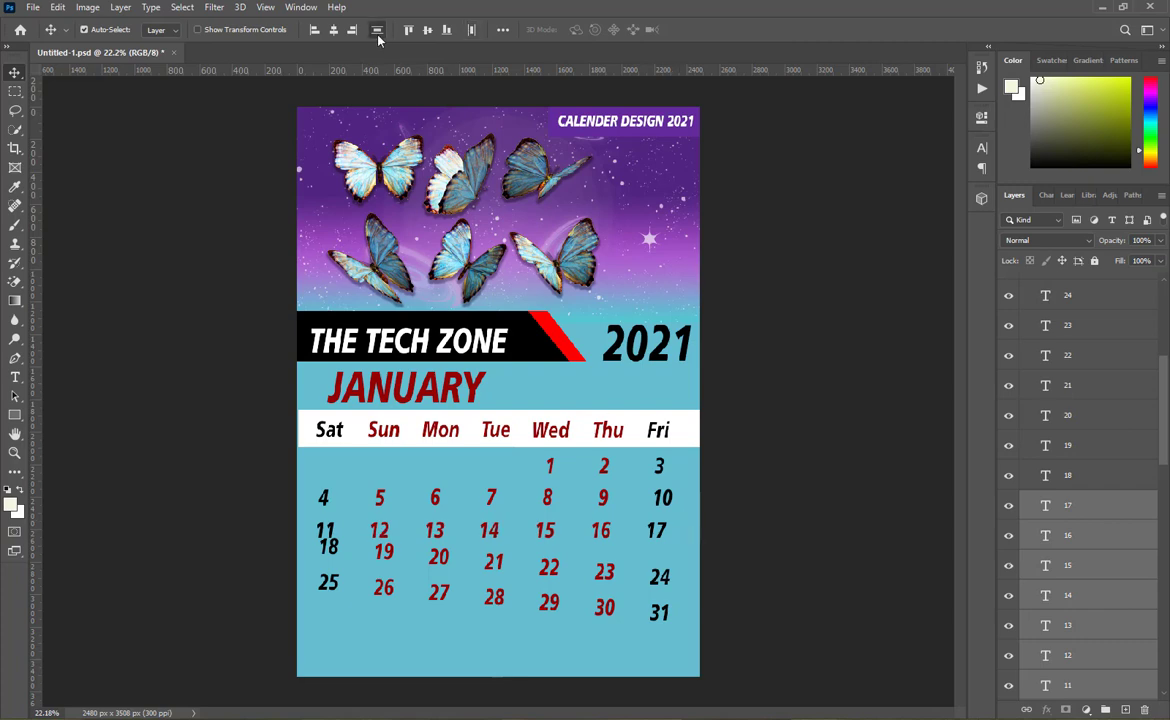
pyautogui.scroll(3, 1080, 533)
pyautogui.click(1063, 604)
pyautogui.keyDown('shift'); pyautogui.click(1065, 424); pyautogui.keyUp('shift')
pyautogui.click(430, 30)
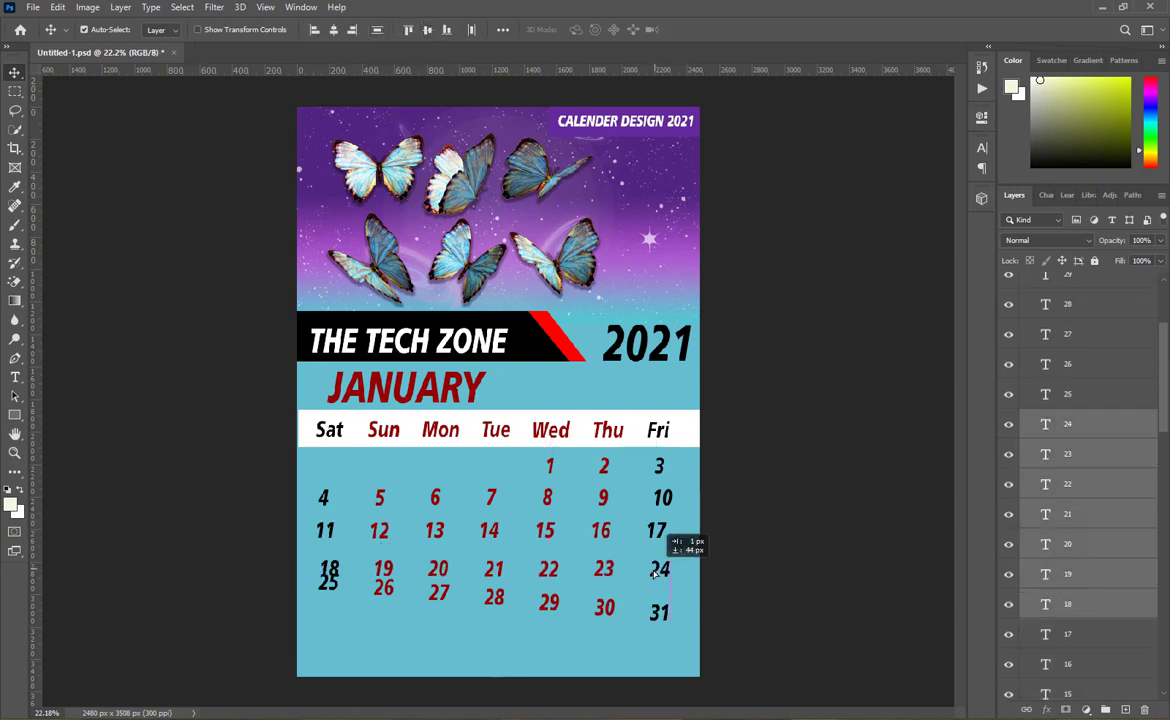
# Align dates 25 to 31 in a straight row below the 18 to 24 row.
pyautogui.click(1068, 394)
pyautogui.scroll(3, 1068, 394)
pyautogui.keyDown('shift'); pyautogui.click(1068, 365); pyautogui.keyUp('shift')
pyautogui.moveTo(654, 574); pyautogui.dragTo(658, 605)
pyautogui.click(689, 613)
# Line up the Friday dates 3, 10, 17, 24 and 31 in a column beneath the Fri heading.
pyautogui.click(660, 467)
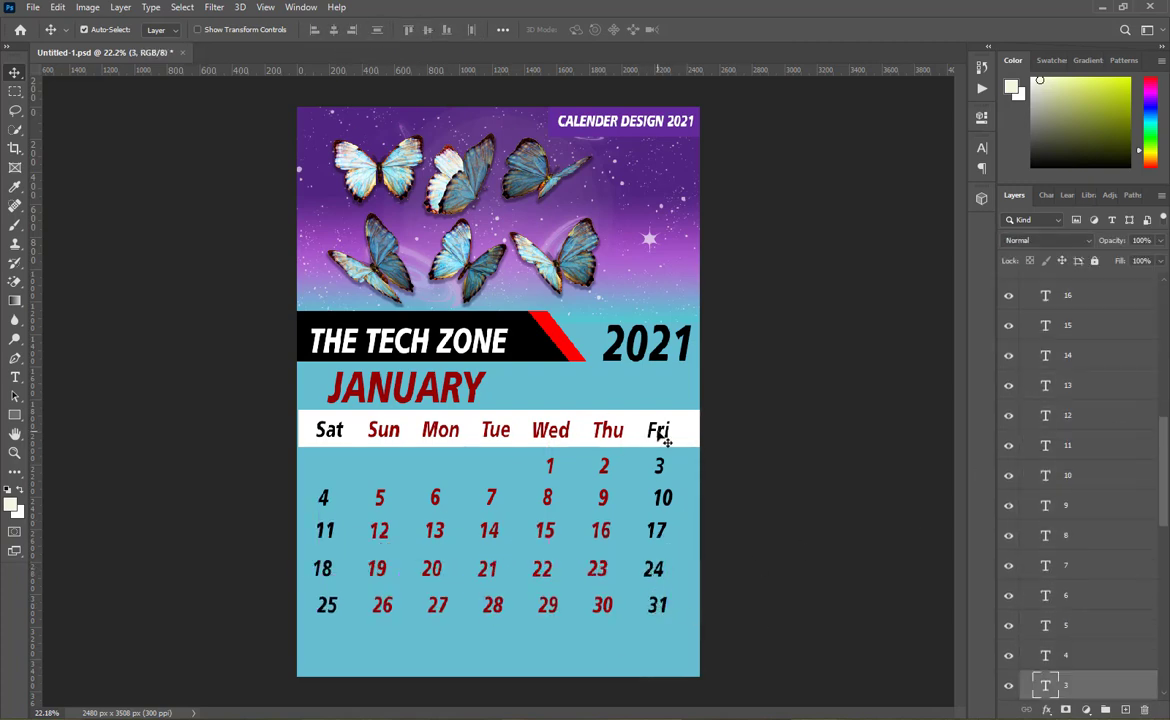
pyautogui.keyDown('shift'); pyautogui.click(660, 432); pyautogui.keyUp('shift')
pyautogui.keyDown('shift'); pyautogui.click(663, 498); pyautogui.keyUp('shift')
pyautogui.scroll(3, 626, 500)
pyautogui.click(679, 497)
pyautogui.keyDown('shift'); pyautogui.click(670, 545); pyautogui.keyUp('shift')
# Center the Thursday and Wednesday dates horizontally beneath their weekday headings.
pyautogui.click(600, 399)
pyautogui.keyDown('shift'); pyautogui.click(595, 451); pyautogui.keyUp('shift')
pyautogui.keyDown('shift'); pyautogui.click(593, 497); pyautogui.keyUp('shift')
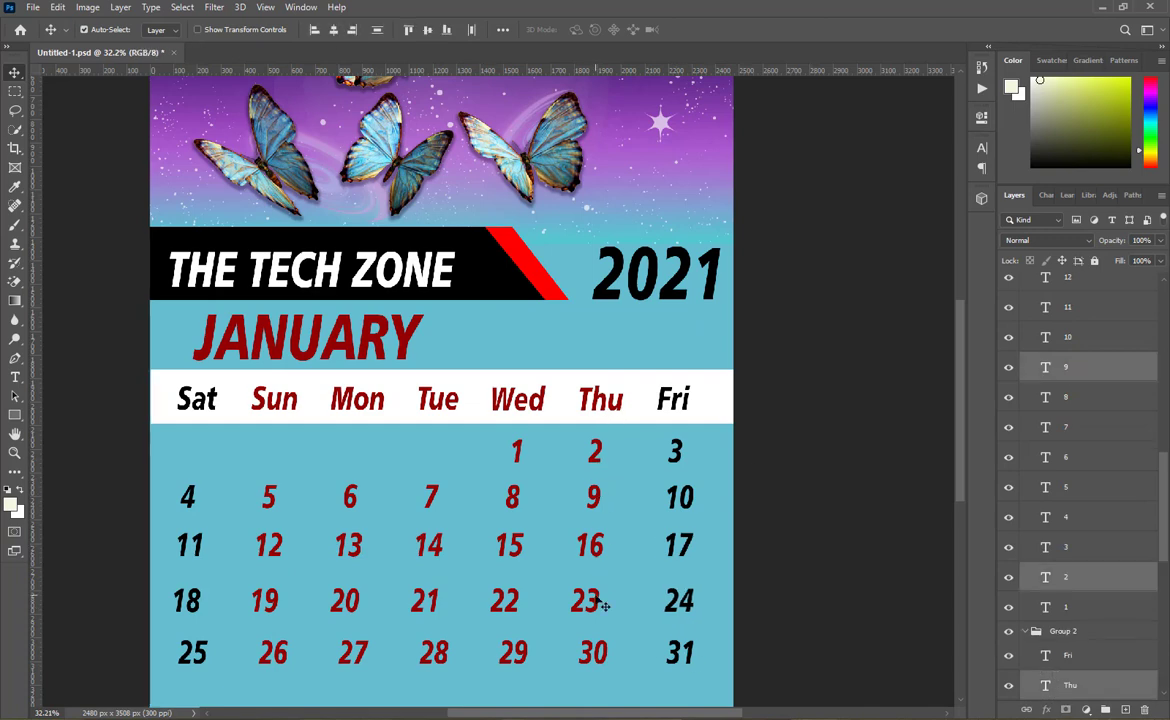
pyautogui.click(517, 399)
pyautogui.keyDown('shift'); pyautogui.click(517, 451); pyautogui.keyUp('shift')
pyautogui.keyDown('shift'); pyautogui.click(512, 497); pyautogui.keyUp('shift')
# Center the Tuesday, Monday and Sunday dates horizontally beneath their weekday headings.
pyautogui.click(437, 399)
pyautogui.keyDown('shift'); pyautogui.click(431, 497); pyautogui.keyUp('shift')
pyautogui.keyDown('shift'); pyautogui.click(429, 545); pyautogui.keyUp('shift')
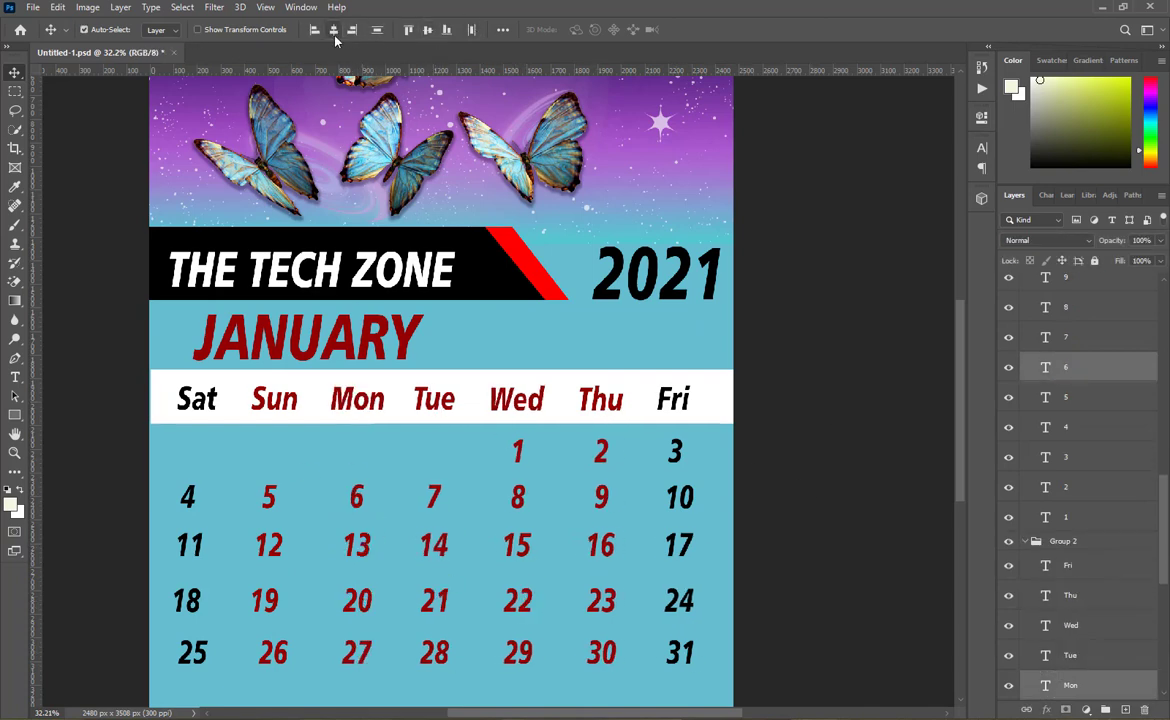
pyautogui.moveTo(443, 565); pyautogui.dragTo(280, 565)
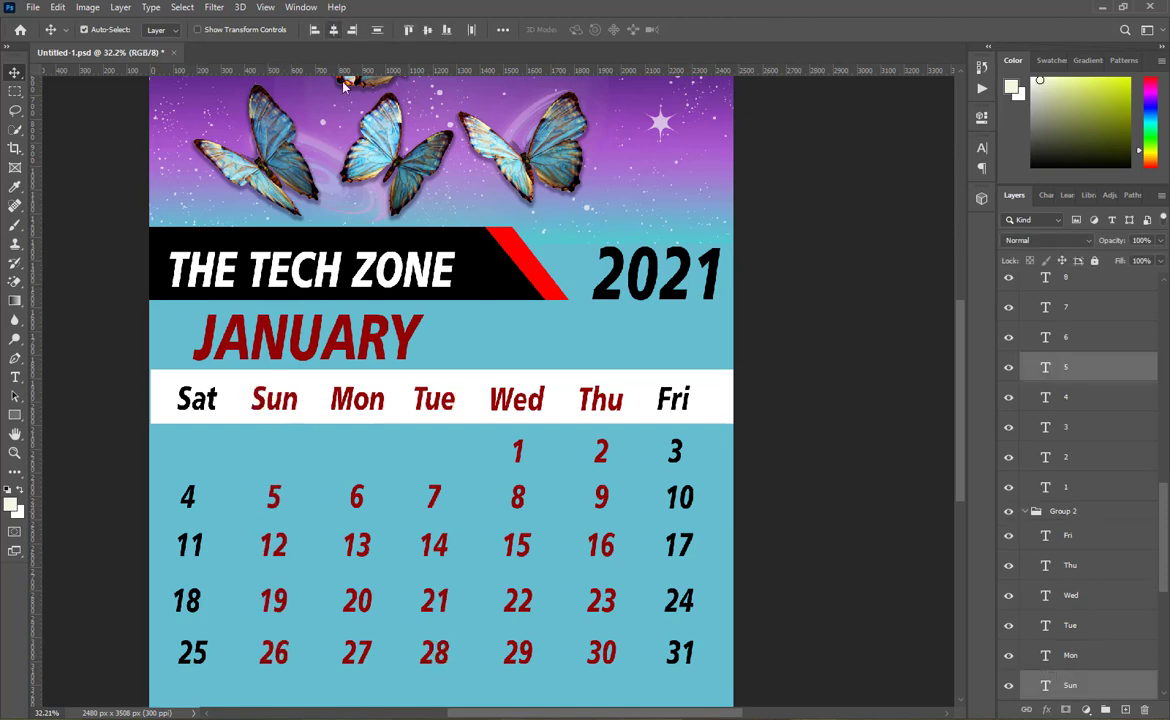
# Center the Saturday dates beneath the Sat heading and save the document.
pyautogui.click(197, 399)
pyautogui.keyDown('shift'); pyautogui.click(188, 497); pyautogui.keyUp('shift')
pyautogui.keyDown('shift'); pyautogui.click(190, 545); pyautogui.keyUp('shift')
pyautogui.click(768, 458)
pyautogui.moveTo(836, 493); pyautogui.dragTo(836, 400)
pyautogui.hotkey('ctrl', 's')
pyautogui.hotkey('ctrl', '0')
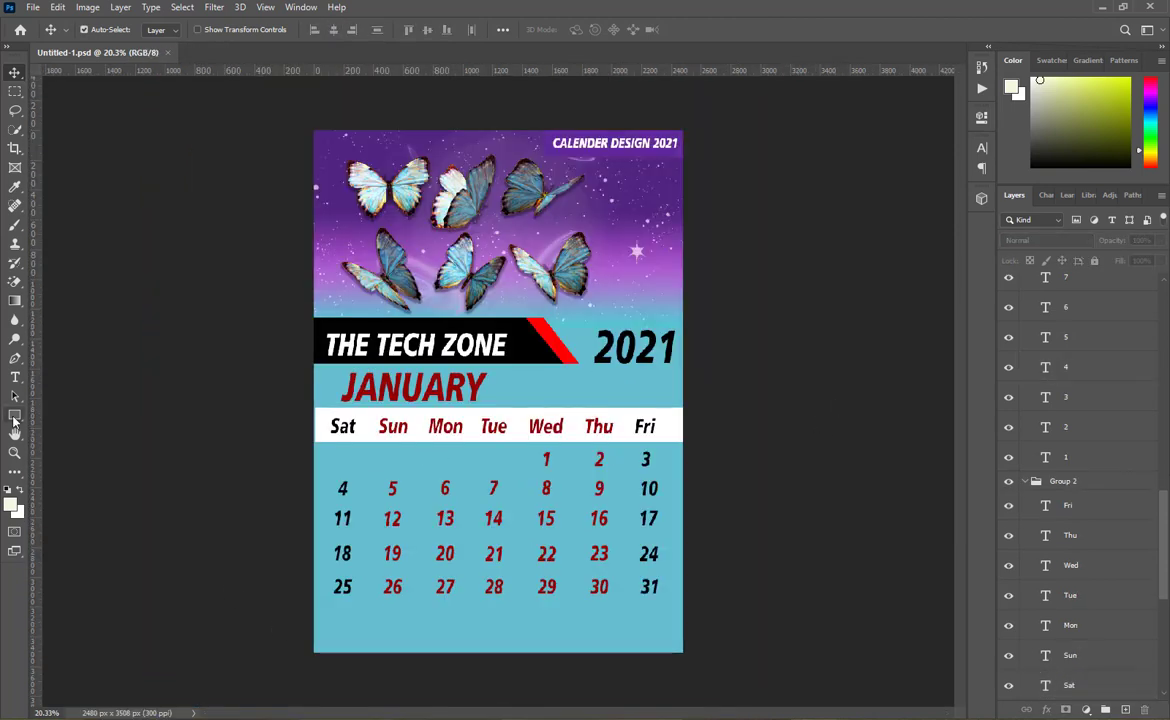
# Duplicate the black banner shape to the page's bottom edge and recolor the copy white.
pyautogui.moveTo(535, 343); pyautogui.dragTo(498, 650)
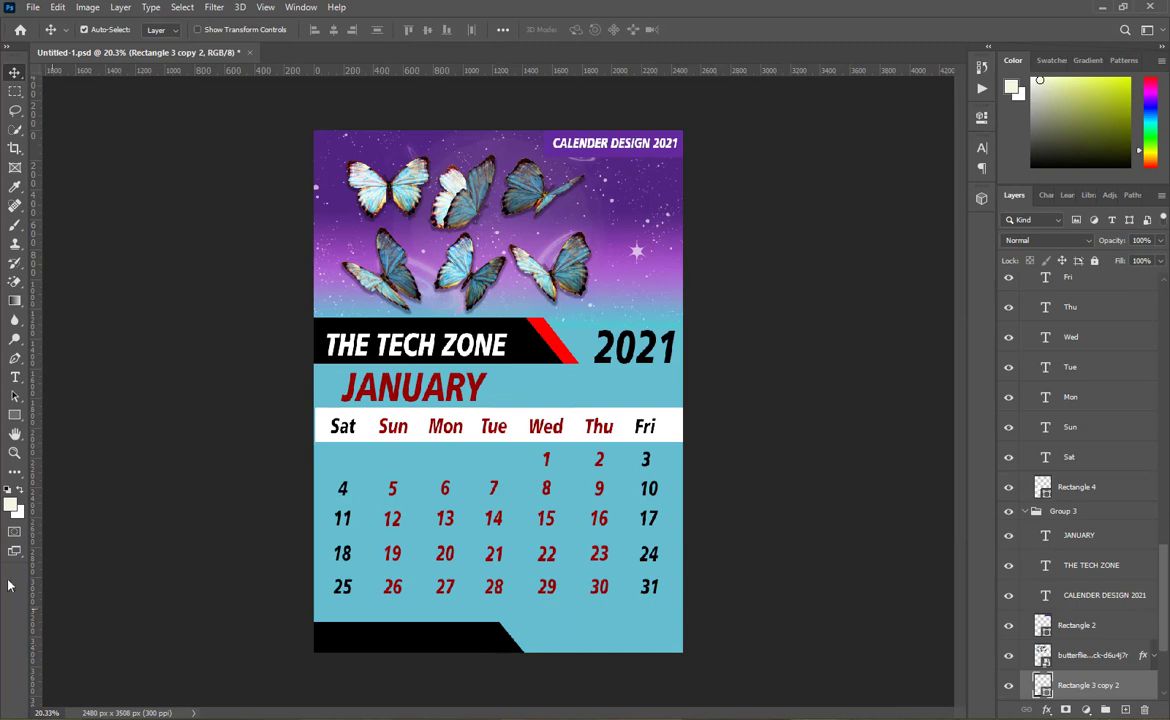
pyautogui.doubleClick(1046, 690)
pyautogui.click(631, 378)
pyautogui.click(940, 372)
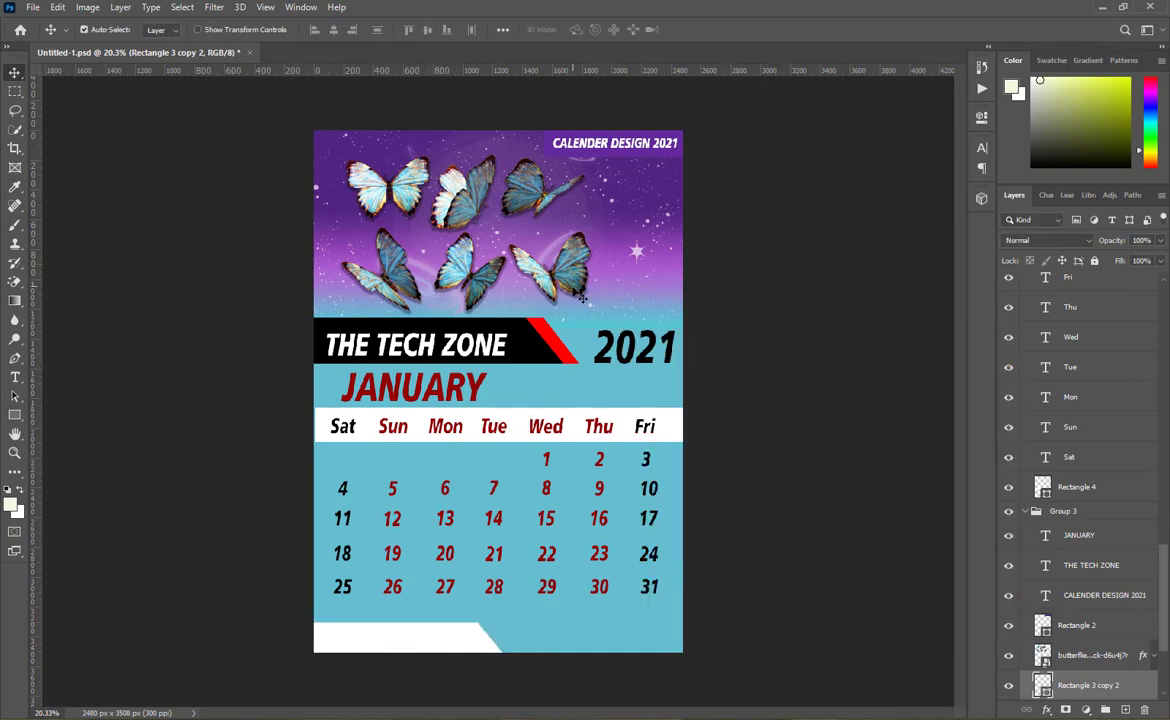
# Duplicate the black-and-red banner shape into the footer beside the white shape and rotate the copy 180 degrees.
pyautogui.moveTo(522, 348); pyautogui.dragTo(622, 623)
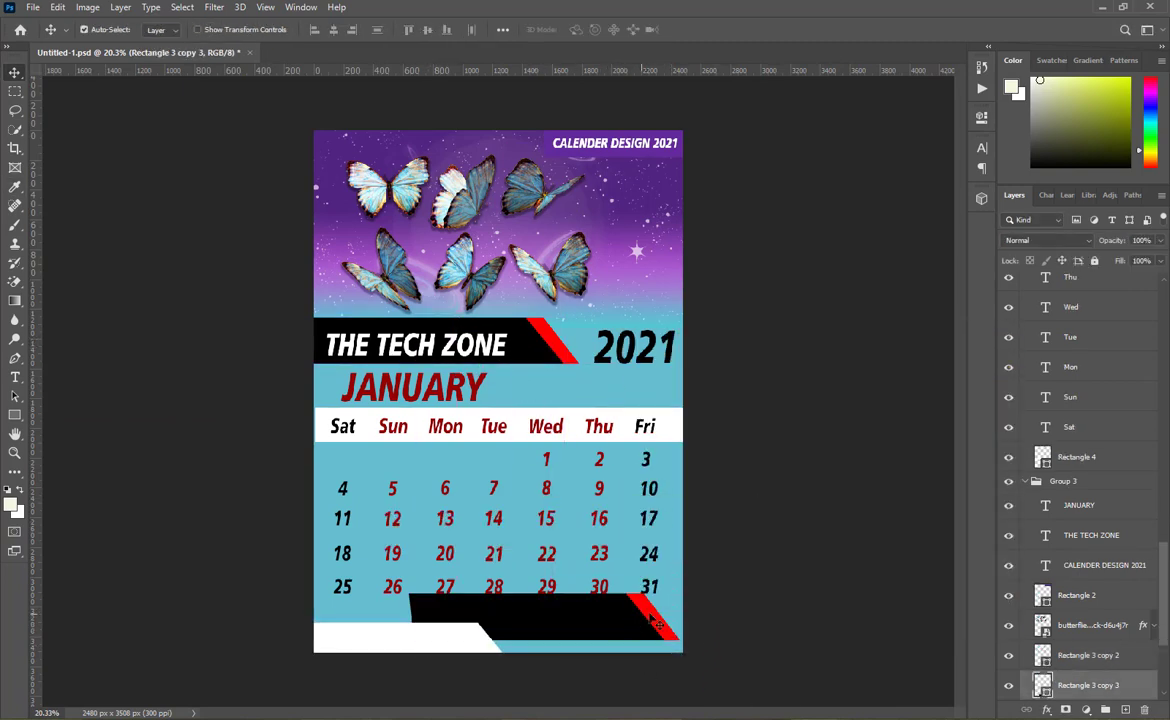
pyautogui.hotkey('ctrl', 't')
pyautogui.rightClick(682, 621)
pyautogui.click(708, 597)
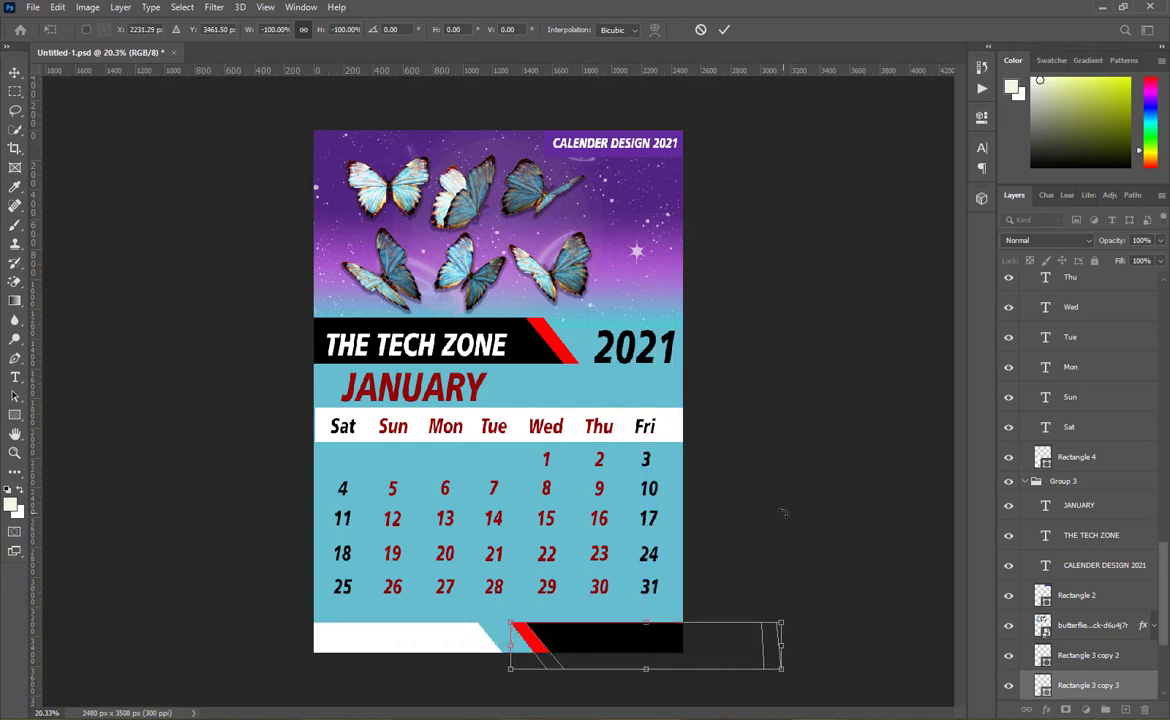
pyautogui.press('Return')
# Reposition the black-and-red and white footer shapes so their tops align and slanted edges face each other, and save the document.
pyautogui.click(400, 648)
pyautogui.click(535, 640)
pyautogui.moveTo(580, 636); pyautogui.dragTo(522, 635)
pyautogui.moveTo(632, 668); pyautogui.dragTo(505, 636)
pyautogui.moveTo(545, 640); pyautogui.dragTo(545, 629)
pyautogui.moveTo(436, 645); pyautogui.dragTo(440, 637)
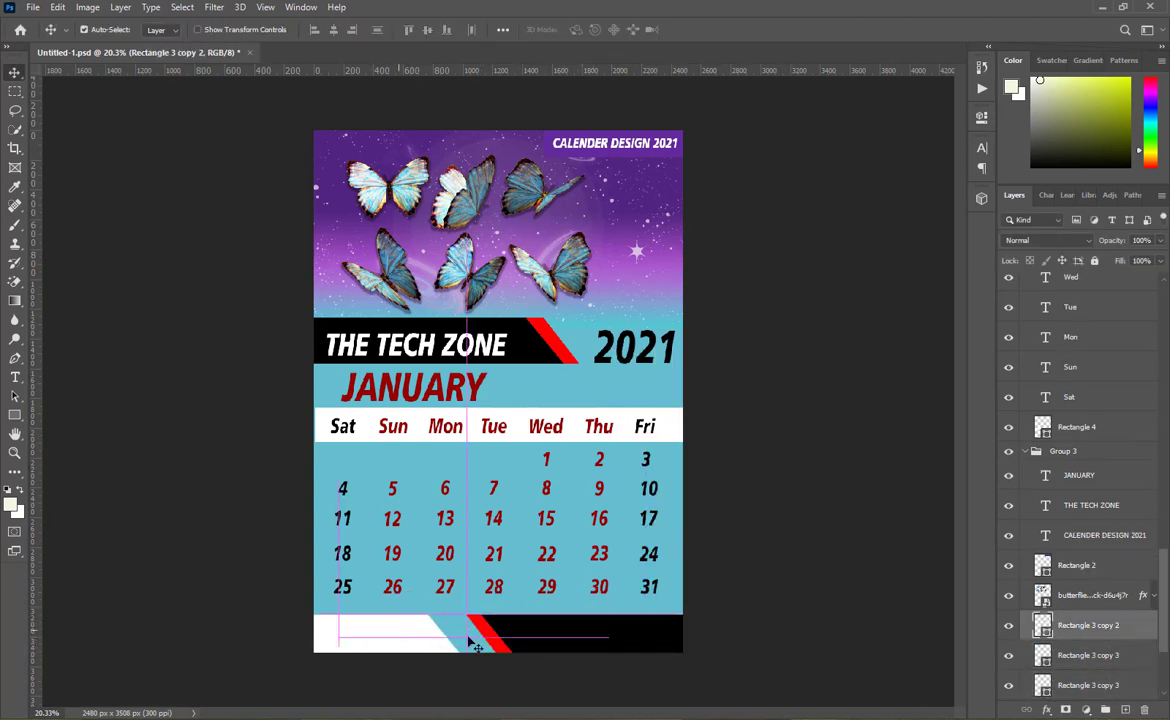
pyautogui.click(744, 604)
pyautogui.hotkey('ctrl', 's')
# Place Call Icon Png and Address Icon Png from the Social Media Icons PNG folder, shrinking the call icon into the black footer, tilted about 15°.
pyautogui.click(188, 716)
pyautogui.click(270, 650)
pyautogui.click(545, 108)
pyautogui.keyDown('ctrl'); pyautogui.click(320, 121); pyautogui.keyUp('ctrl')
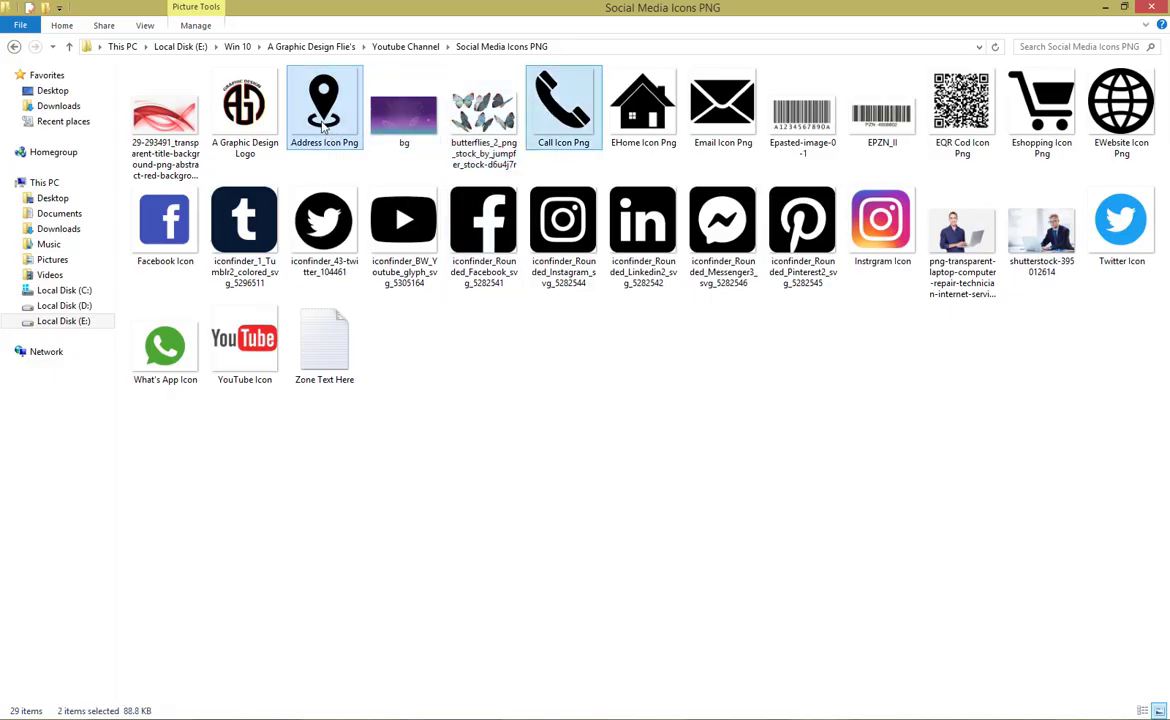
pyautogui.moveTo(320, 121); pyautogui.dragTo(499, 392)
pyautogui.press('Return')
pyautogui.moveTo(695, 602); pyautogui.dragTo(532, 598)
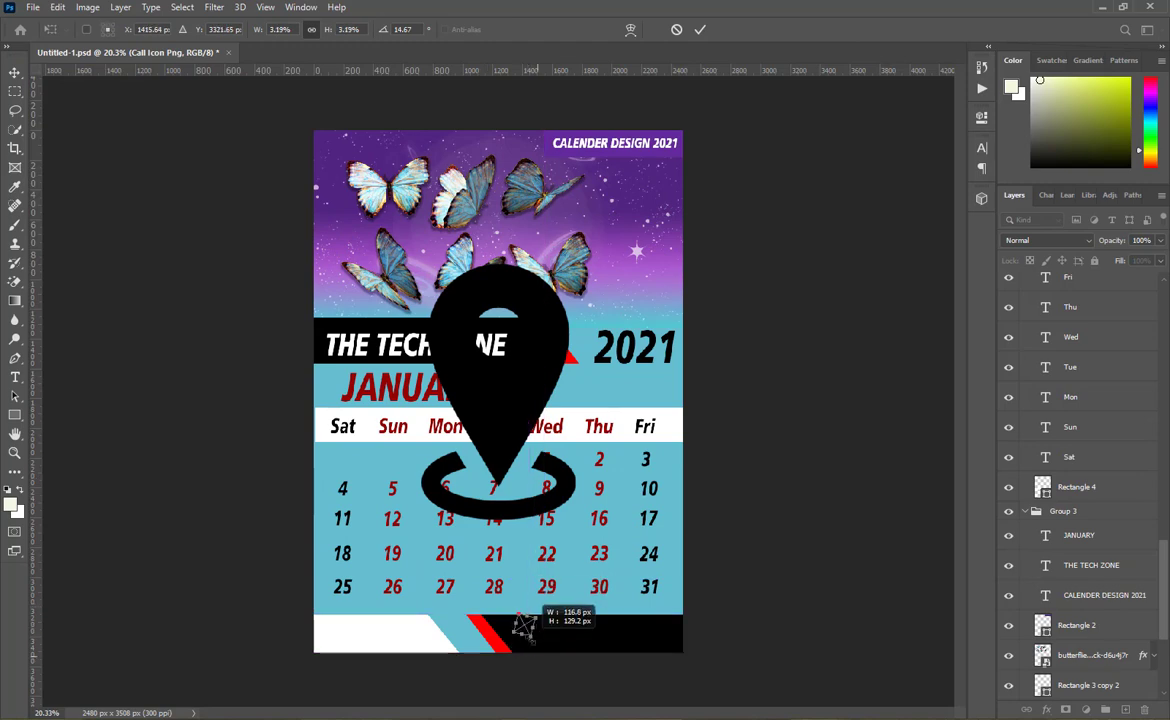
pyautogui.press('Return')
# Apply a Color Overlay in the Sun heading's dark red to the call icon and copy that layer style to the address icon.
pyautogui.scroll(10, 1149, 285)
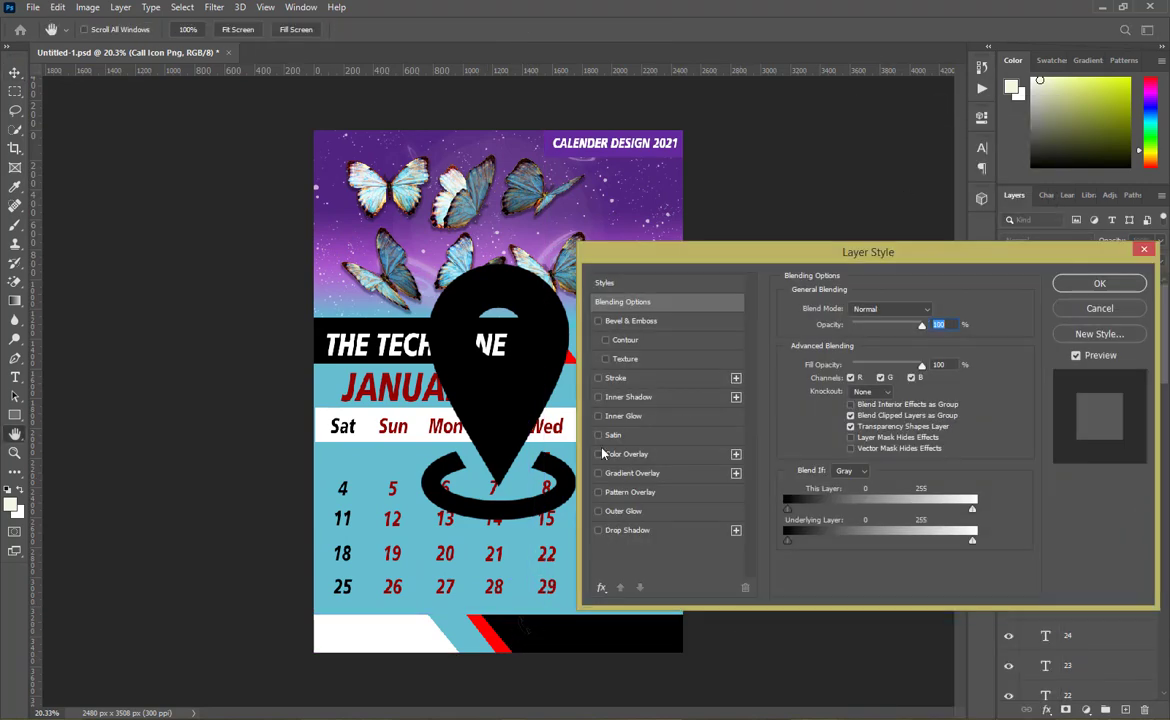
pyautogui.click(616, 453)
pyautogui.click(936, 310)
pyautogui.click(366, 421)
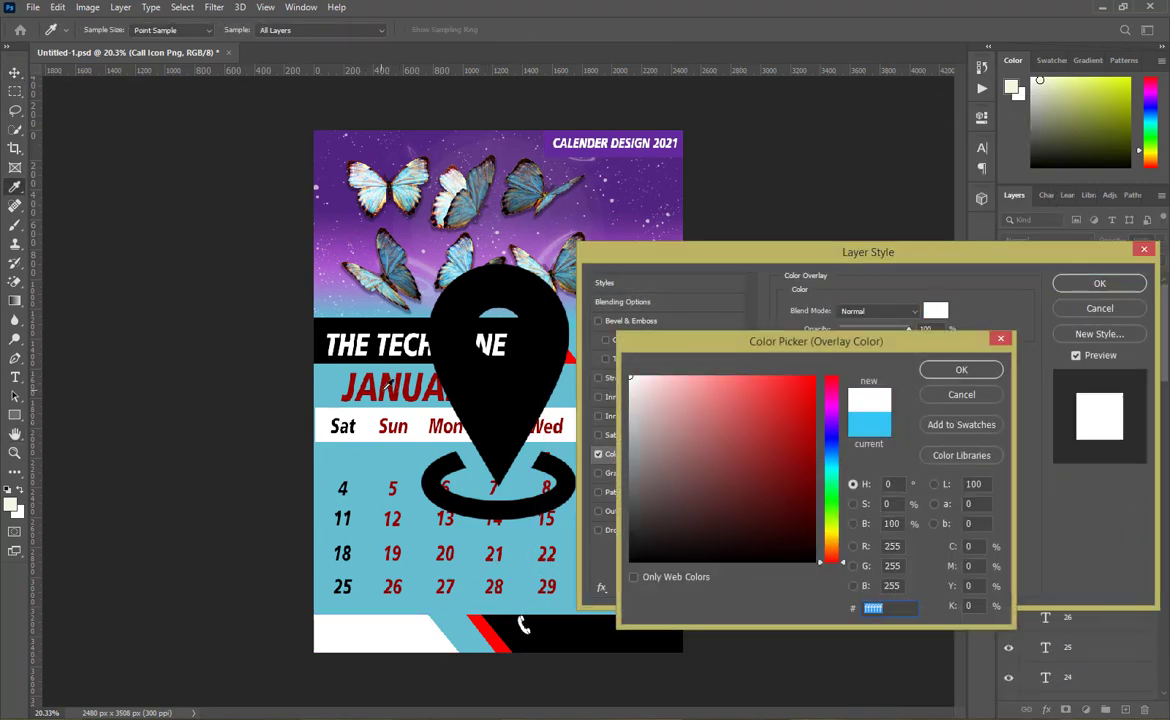
pyautogui.click(392, 426)
pyautogui.click(961, 369)
pyautogui.click(1064, 285)
pyautogui.click(1075, 344)
pyautogui.rightClick(1072, 309)
pyautogui.click(1075, 485)
pyautogui.rightClick(1085, 344)
pyautogui.click(927, 457)
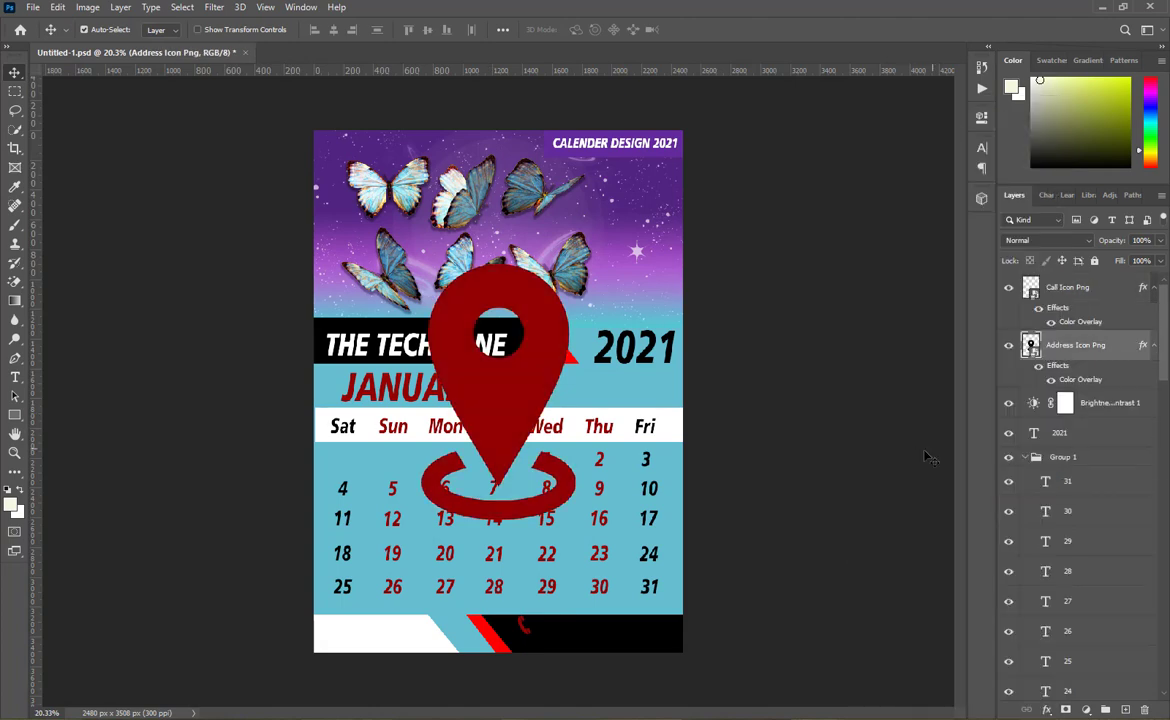
# Scale the address icon down into the black footer and raise the black footer shape slightly.
pyautogui.hotkey('ctrl', 't')
pyautogui.moveTo(656, 232); pyautogui.dragTo(497, 390)
pyautogui.click(699, 31)
pyautogui.click(490, 632)
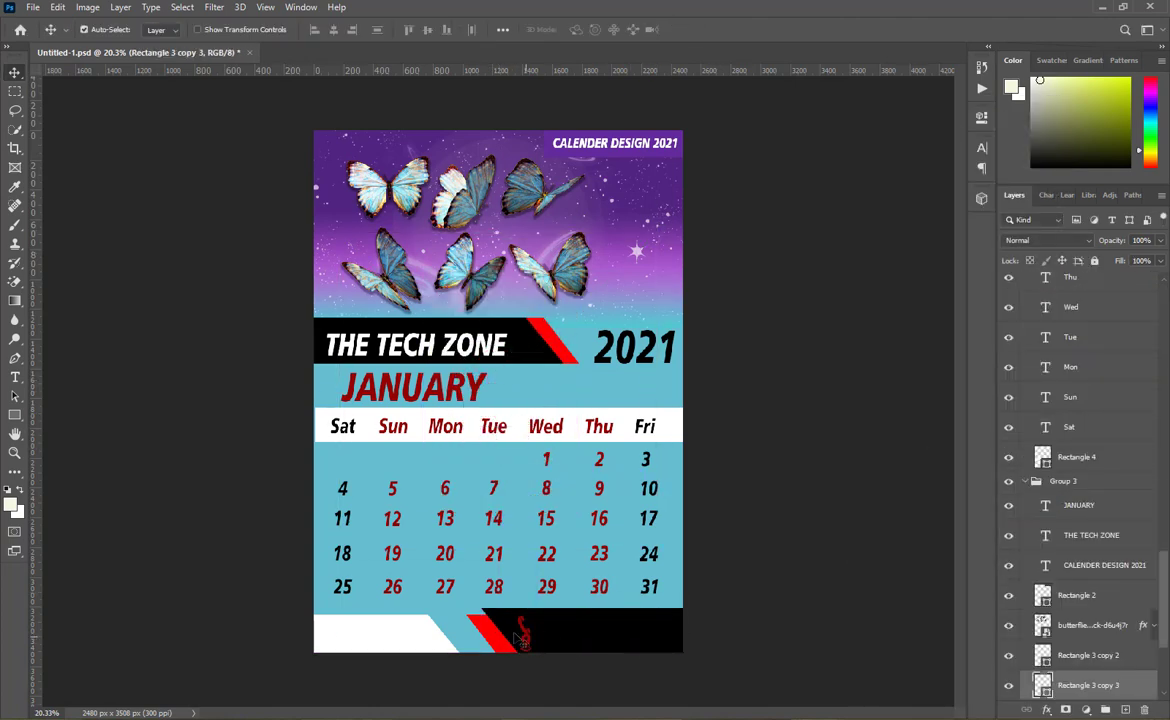
# Adjust the size and position of the call and address icons so they stack vertically in the black footer.
pyautogui.scroll(8, 606, 638)
pyautogui.moveTo(398, 604); pyautogui.dragTo(390, 590)
pyautogui.hotkey('ctrl', 't')
pyautogui.press('Return')
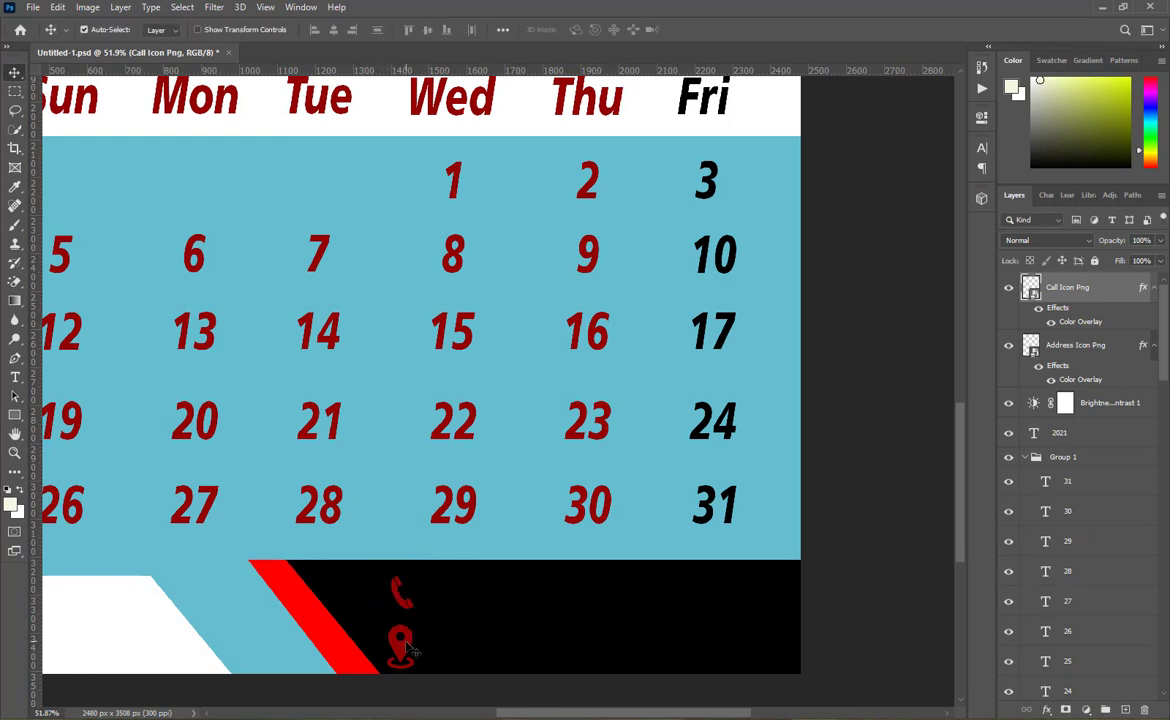
pyautogui.click(410, 650)
pyautogui.hotkey('ctrl', 't')
pyautogui.click(699, 30)
# Copy the placeholder phone number from the Zone Text Here file and paste it as text beside the call icon.
pyautogui.hotkey('alt', 'Tab')
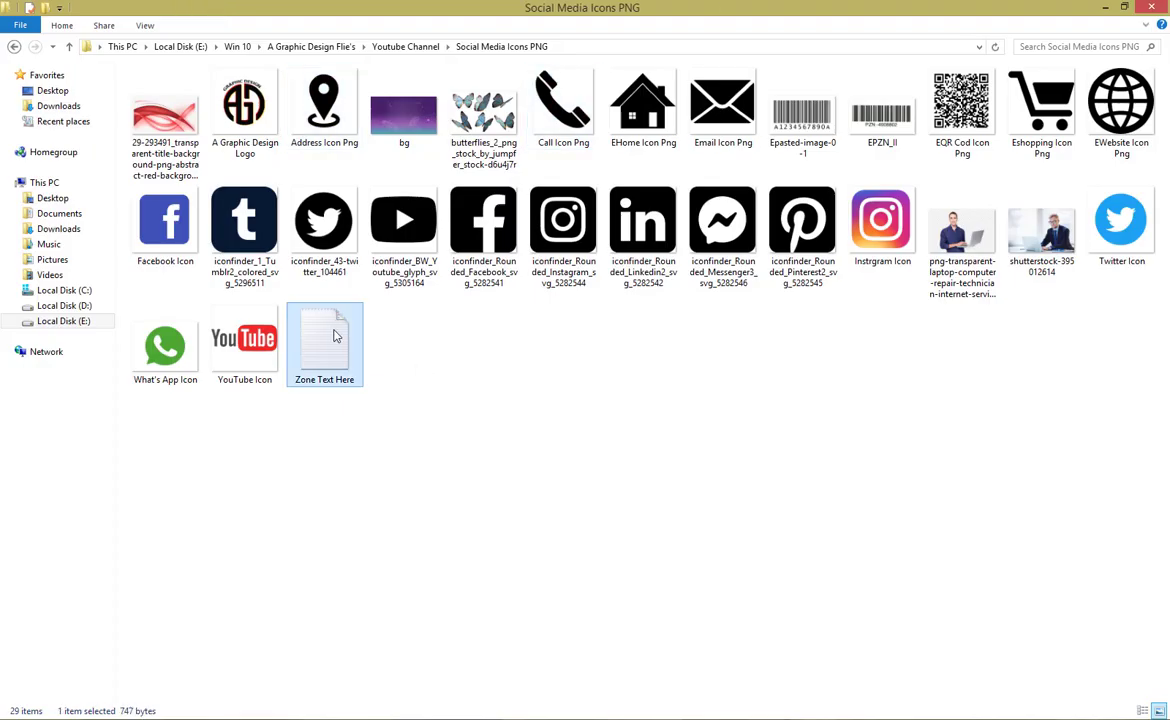
pyautogui.doubleClick(335, 340)
pyautogui.moveTo(134, 270); pyautogui.dragTo(220, 270)
pyautogui.hotkey('alt', 'Tab')
pyautogui.click(15, 377)
pyautogui.click(462, 593)
pyautogui.hotkey('ctrl', 'v')
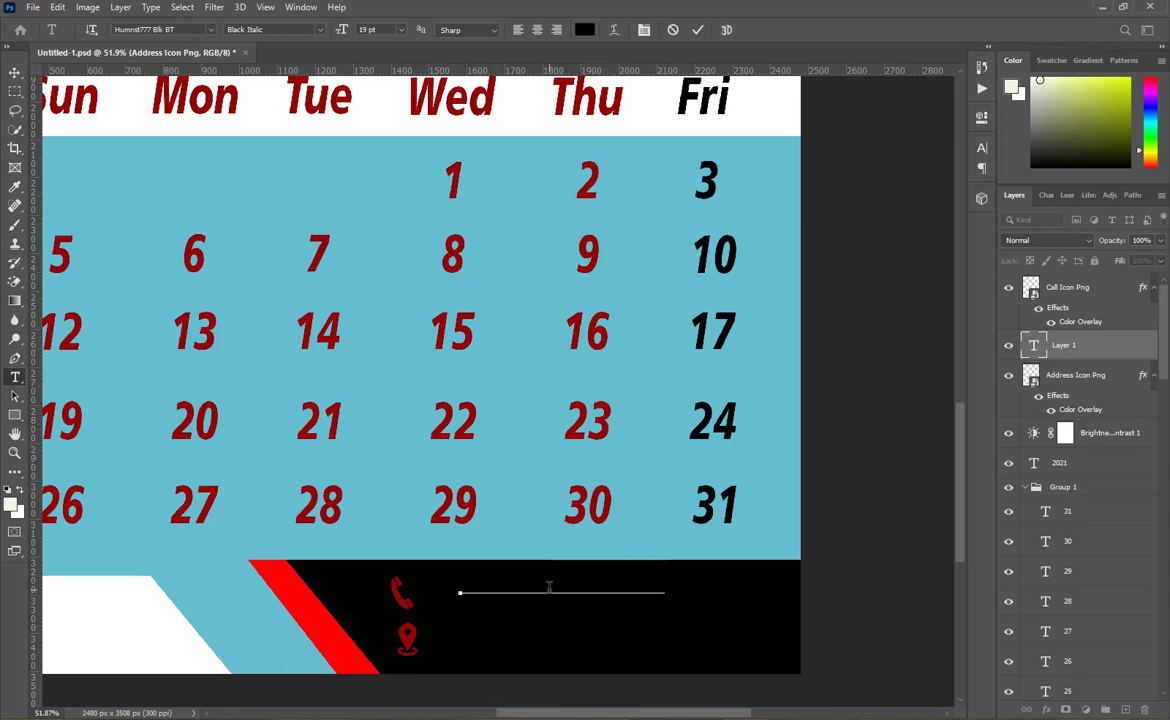
# Set the phone number text's color to white.
pyautogui.hotkey('ctrl', 'a')
pyautogui.click(585, 29)
pyautogui.click(598, 508)
pyautogui.press('Return')
pyautogui.click(585, 29)
pyautogui.click(630, 376)
pyautogui.click(942, 369)
pyautogui.click(697, 29)
# Scale the phone number text down beside the call icon and duplicate it beside the address icon.
pyautogui.hotkey('ctrl', 't')
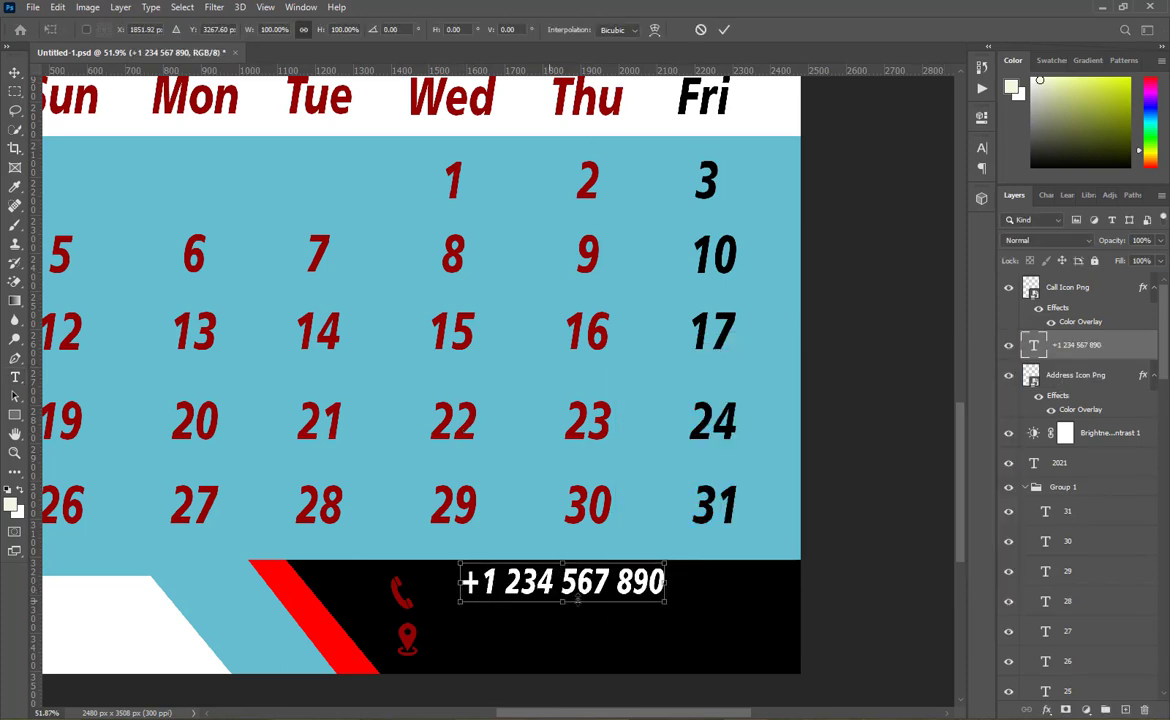
pyautogui.moveTo(665, 567); pyautogui.dragTo(565, 585)
pyautogui.moveTo(554, 594); pyautogui.dragTo(487, 648)
pyautogui.press('Return')
# Replace the duplicated phone number with the placeholder postal address from the Zone Text Here file.
pyautogui.doubleClick(487, 648)
pyautogui.hotkey('alt', 'Tab')
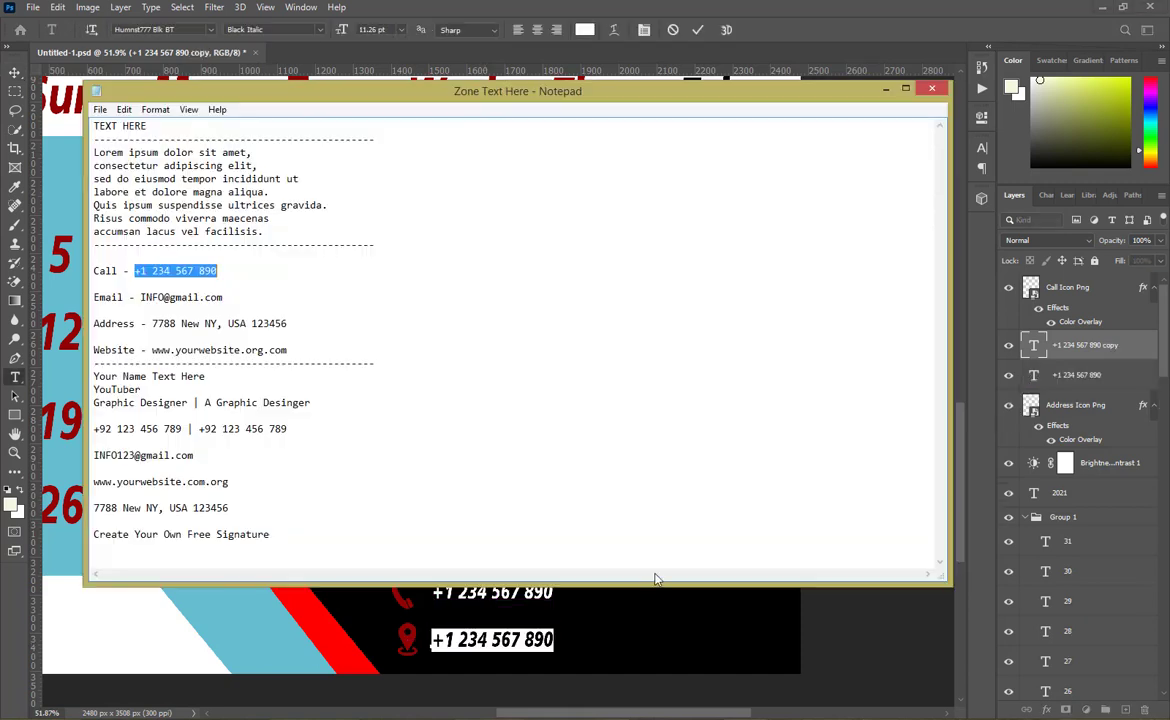
pyautogui.hotkey('ctrl', 'c')
pyautogui.hotkey('alt', 'Tab')
pyautogui.hotkey('ctrl', 'v')
pyautogui.click(697, 29)
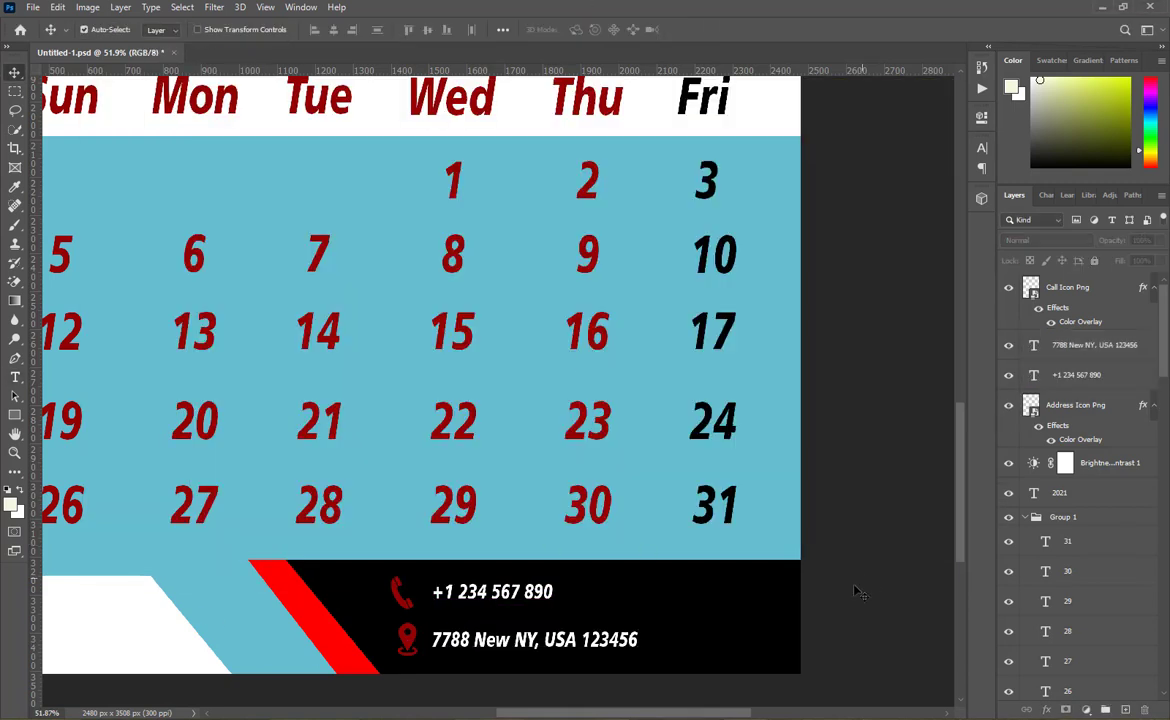
# Place the A Graphic Design Logo image and scale it down into the white footer shape beneath the Saturday dates.
pyautogui.hotkey('alt', 'Tab')
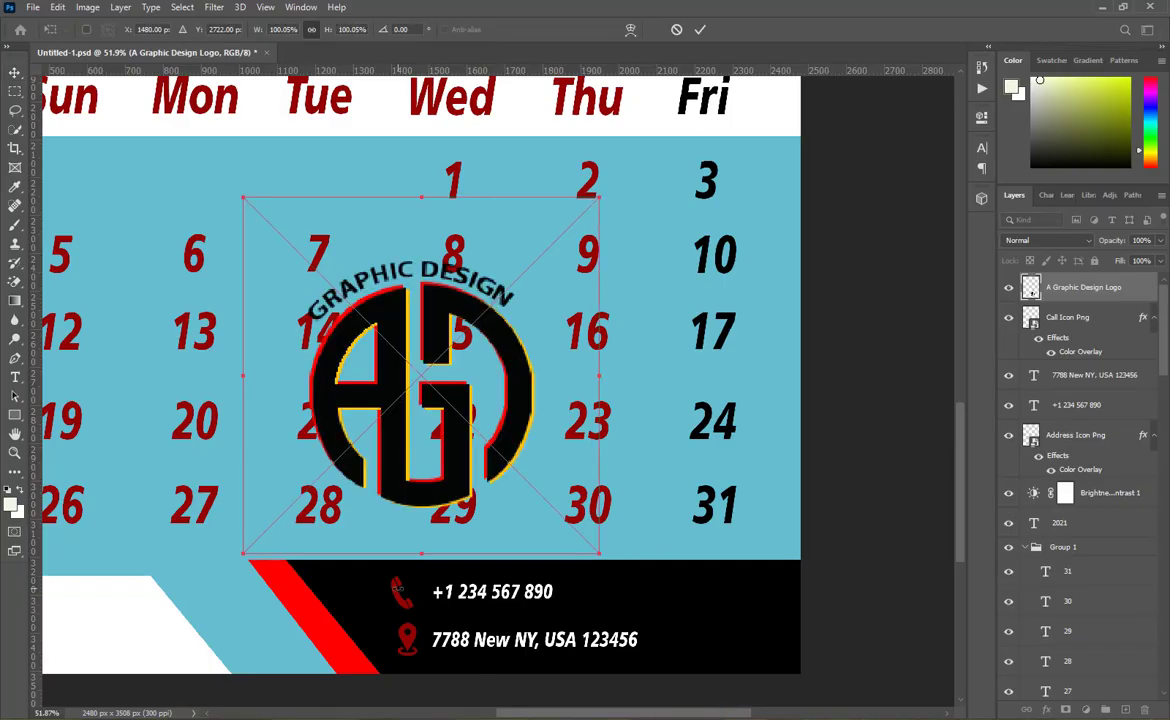
pyautogui.hotkey('ctrl', '0')
pyautogui.press('Return')
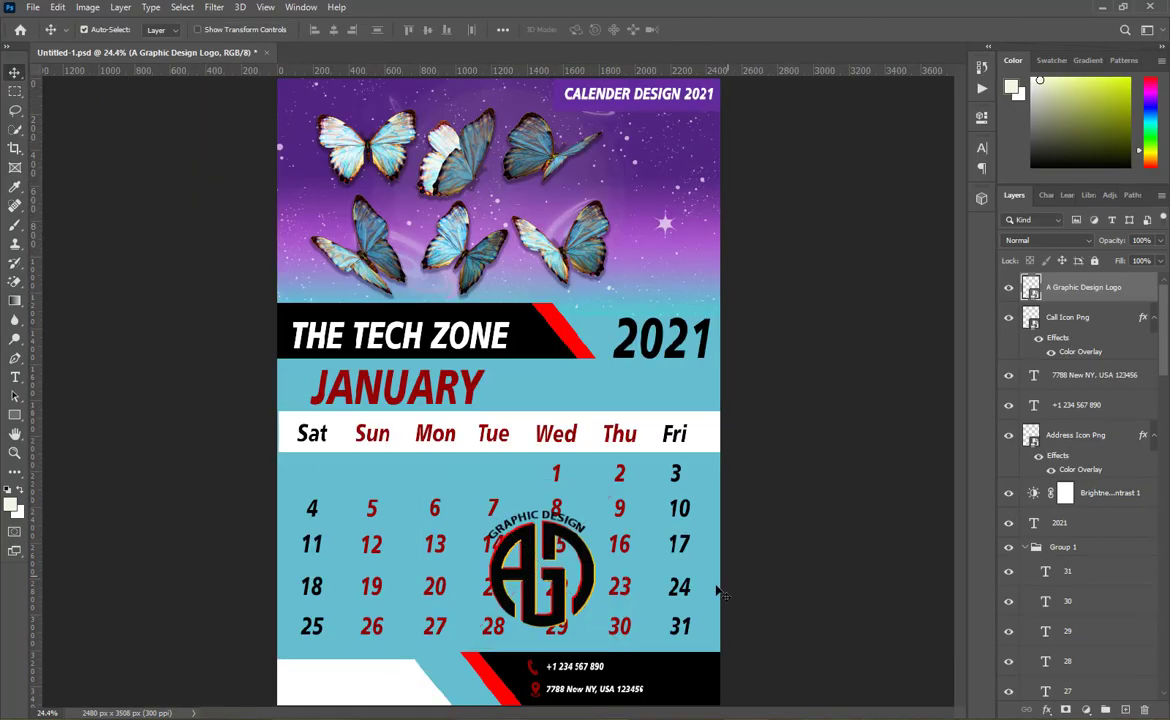
pyautogui.hotkey('ctrl', '+')
pyautogui.moveTo(580, 714); pyautogui.dragTo(475, 714)
pyautogui.scroll(-1, 665, 450)
pyautogui.moveTo(665, 450); pyautogui.dragTo(292, 548)
pyautogui.hotkey('ctrl', 't')
pyautogui.moveTo(532, 345); pyautogui.dragTo(292, 586)
pyautogui.moveTo(256, 621); pyautogui.dragTo(293, 619)
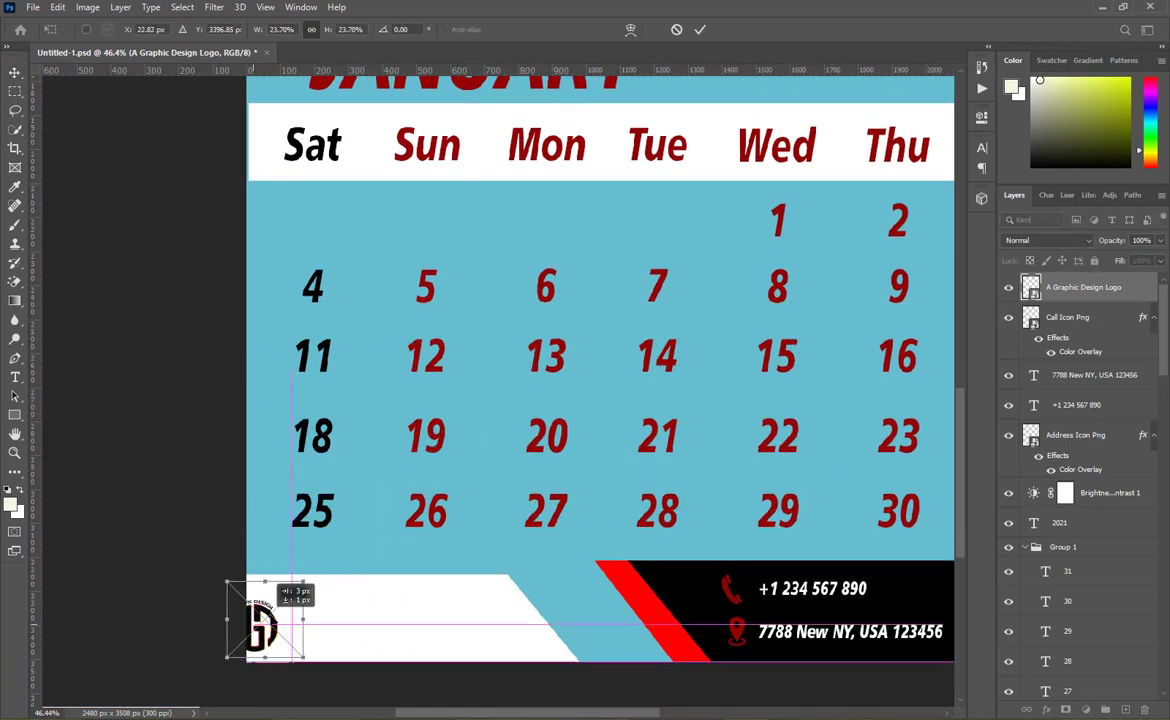
pyautogui.click(700, 29)
pyautogui.click(469, 605)
pyautogui.moveTo(306, 626); pyautogui.dragTo(342, 627)
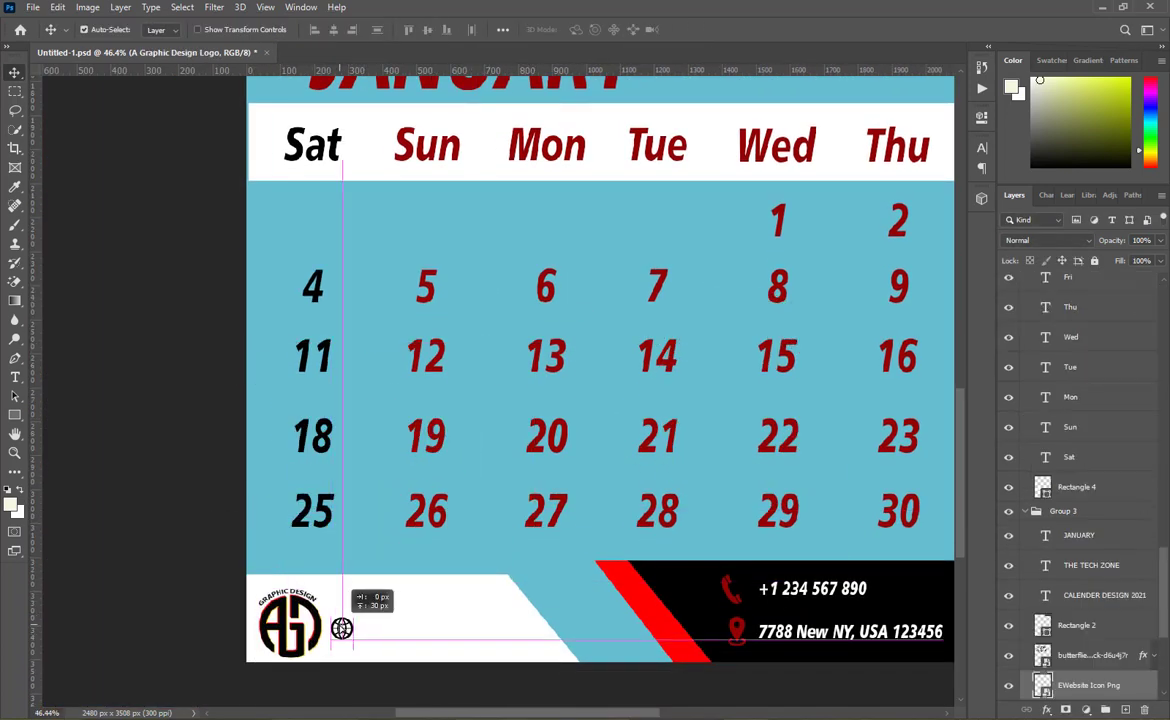
pyautogui.click(15, 379)
pyautogui.click(365, 624)
pyautogui.hotkey('ctrl', 'v')
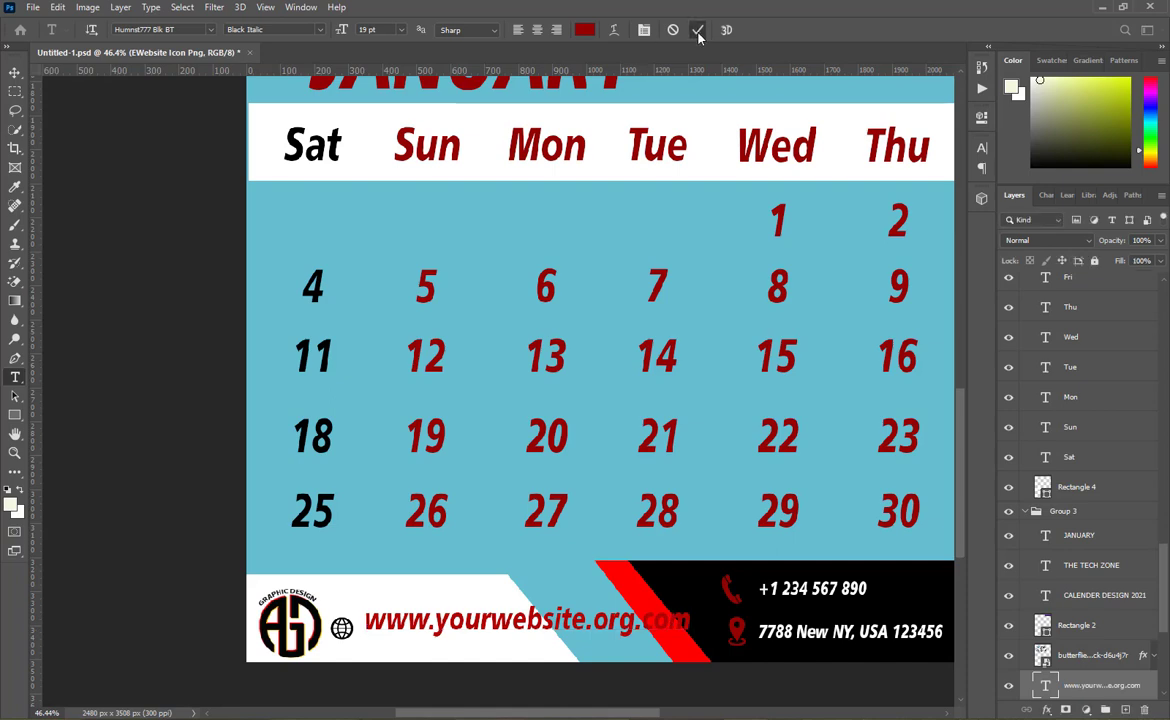
pyautogui.click(698, 31)
pyautogui.hotkey('ctrl', 't')
pyautogui.moveTo(690, 606); pyautogui.dragTo(533, 617)
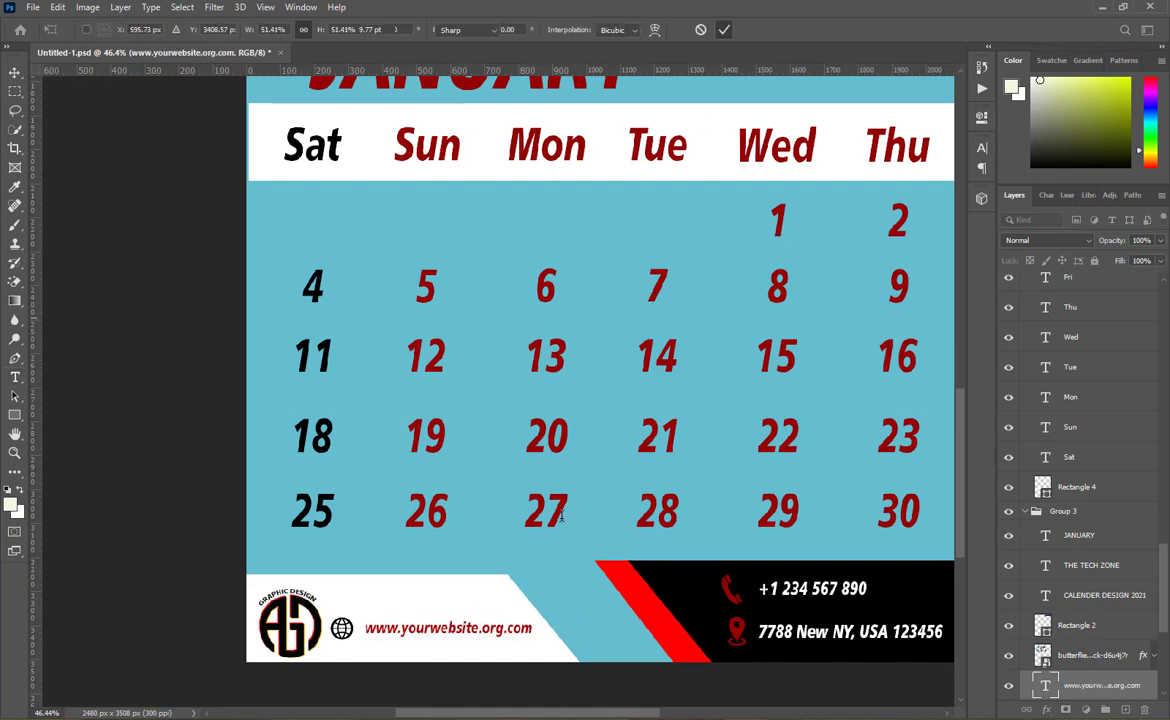
pyautogui.press('Return')
# Underline the website address with a dark red rectangle about 490 px wide and 7 px high, placed slightly below the text.
pyautogui.scroll(-2, 462, 640)
pyautogui.scroll(8, 426, 650)
pyautogui.press('v')
pyautogui.moveTo(270, 506); pyautogui.dragTo(680, 517)
pyautogui.press('u')
pyautogui.click(775, 205)
pyautogui.click(823, 280)
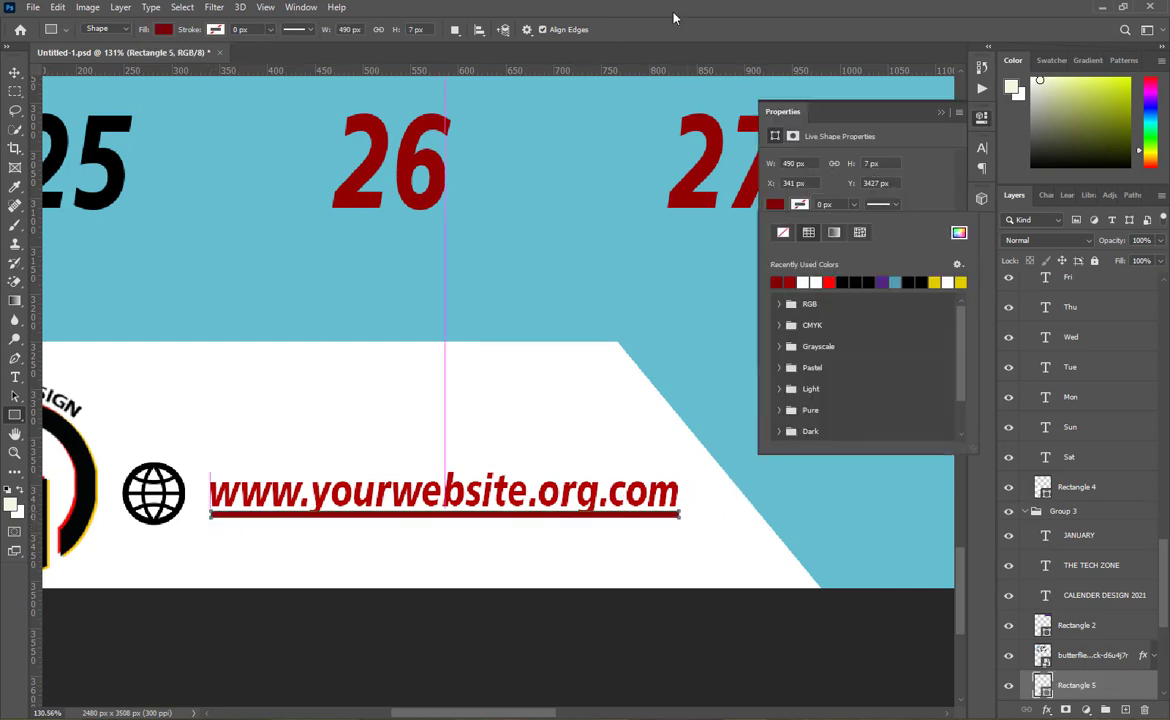
pyautogui.click(674, 16)
pyautogui.press('v')
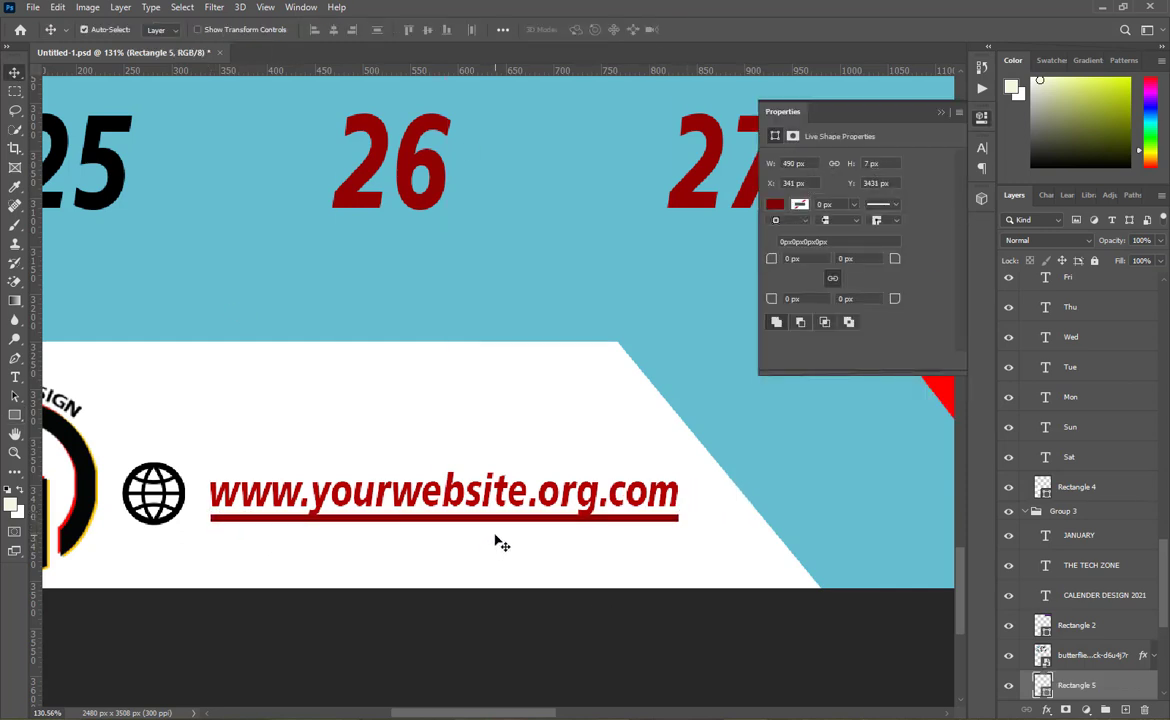
pyautogui.click(628, 662)
pyautogui.hotkey('ctrl', '0')
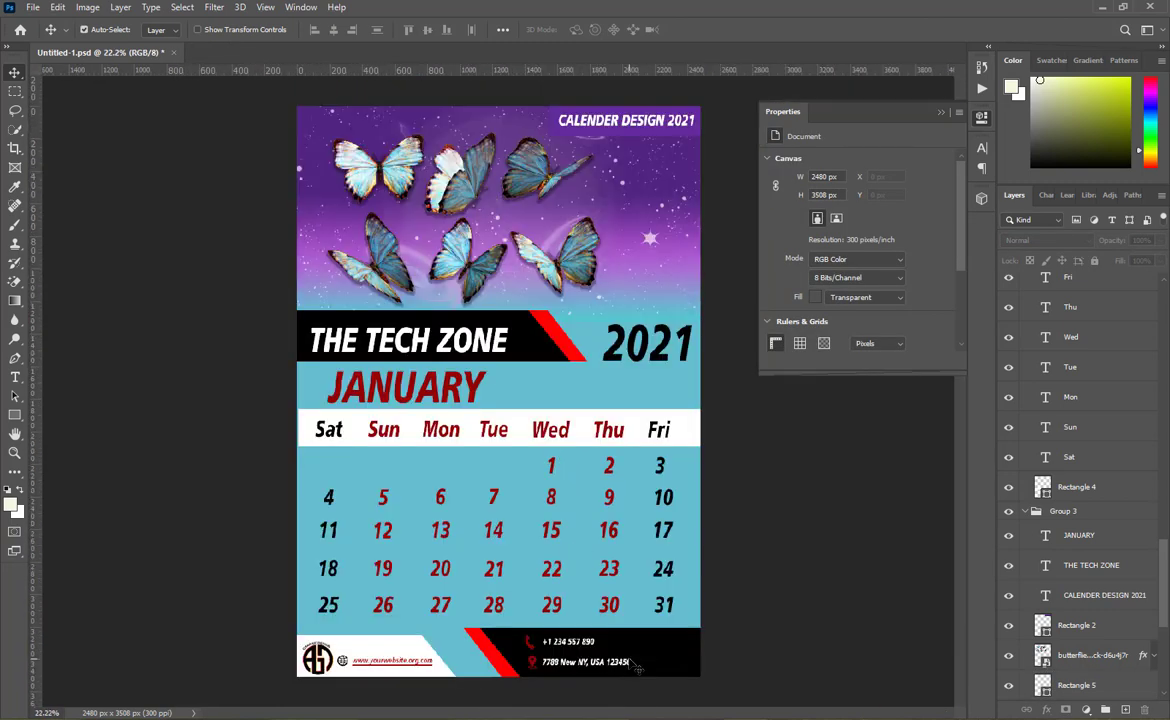
# Collapse the layer groups and move the 2021 text layer into Group 3.
pyautogui.scroll(-5, 1083, 558)
pyautogui.scroll(3, 1083, 558)
pyautogui.click(1025, 424)
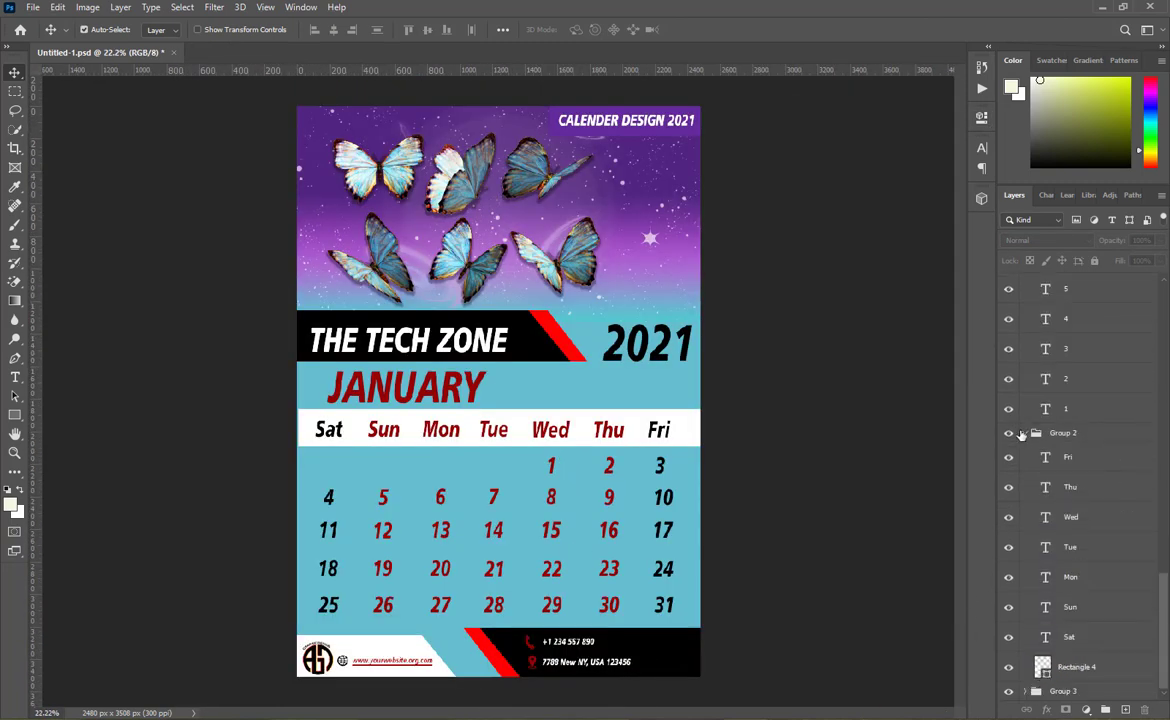
pyautogui.click(1020, 435)
pyautogui.click(1025, 435)
pyautogui.scroll(10, 1050, 462)
pyautogui.click(1025, 535)
pyautogui.click(1062, 524)
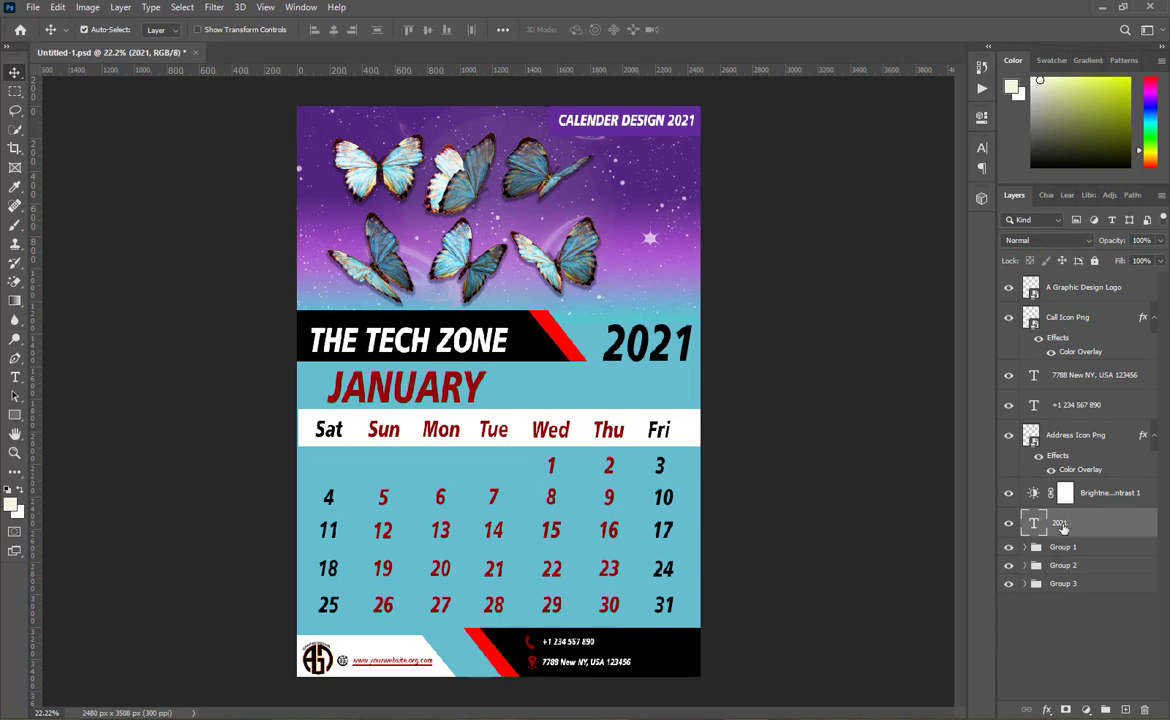
pyautogui.moveTo(1062, 546); pyautogui.dragTo(1063, 585)
# Group the logo, contact icons, contact texts and brightness adjustment layer, and put the new group above all other groups.
pyautogui.click(1064, 493)
pyautogui.keyDown('shift'); pyautogui.click(1054, 292); pyautogui.keyUp('shift')
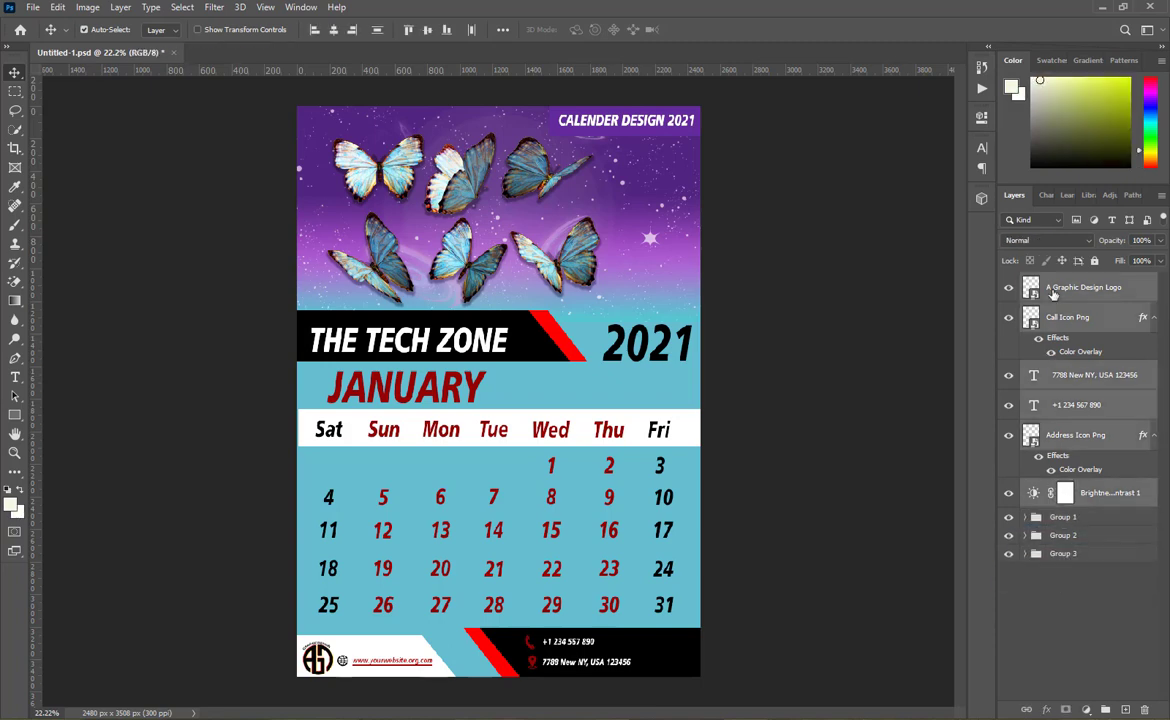
pyautogui.click(1105, 708)
pyautogui.moveTo(1069, 361); pyautogui.dragTo(1070, 362)
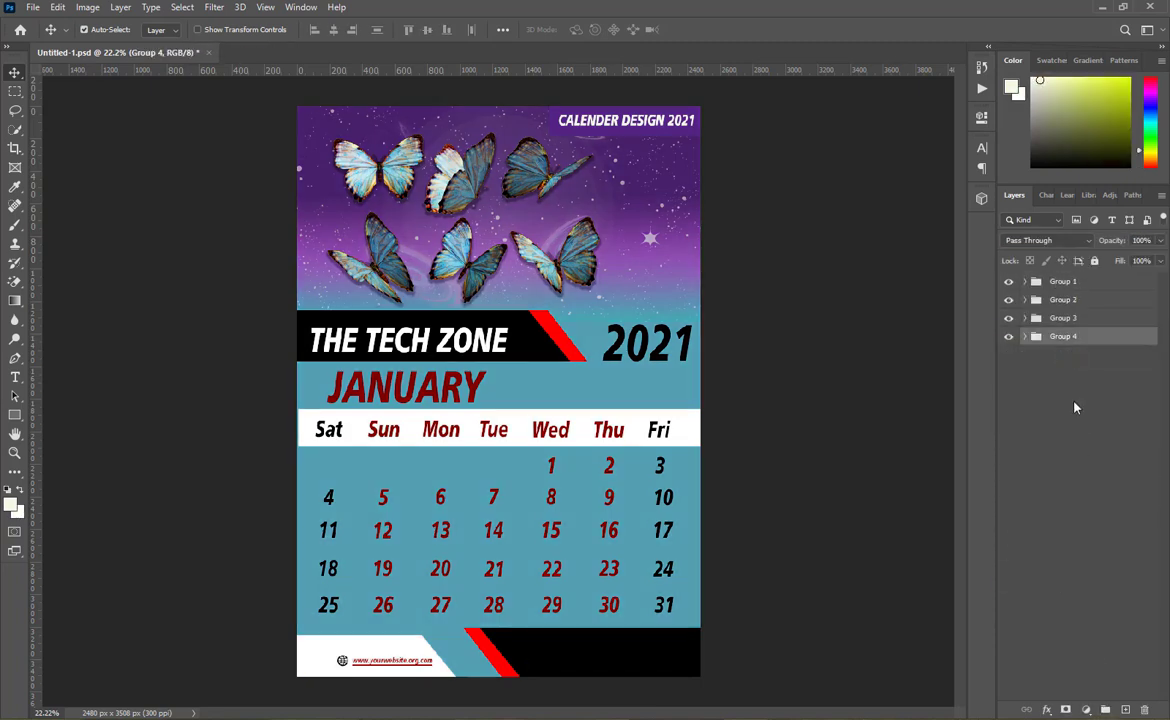
pyautogui.moveTo(1060, 272); pyautogui.dragTo(1060, 274)
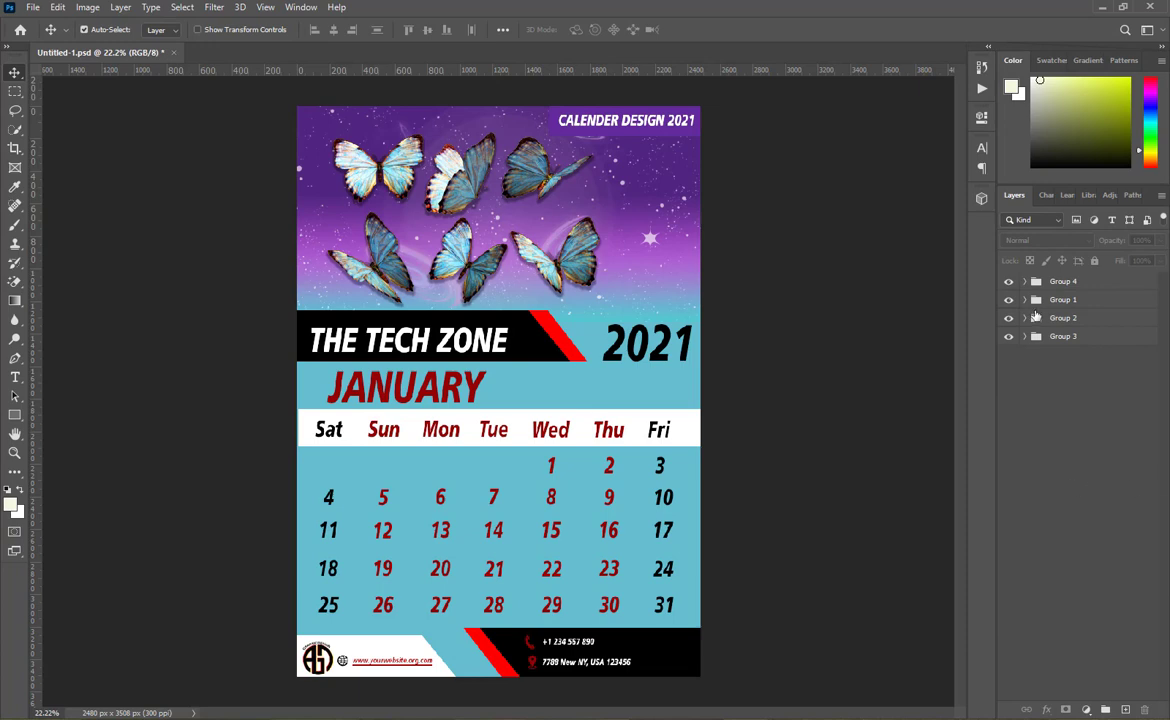
# Rename Group 3 as design, Group 2 as text, Group 1 as data and Group 4 as icon.
pyautogui.doubleClick(1062, 336)
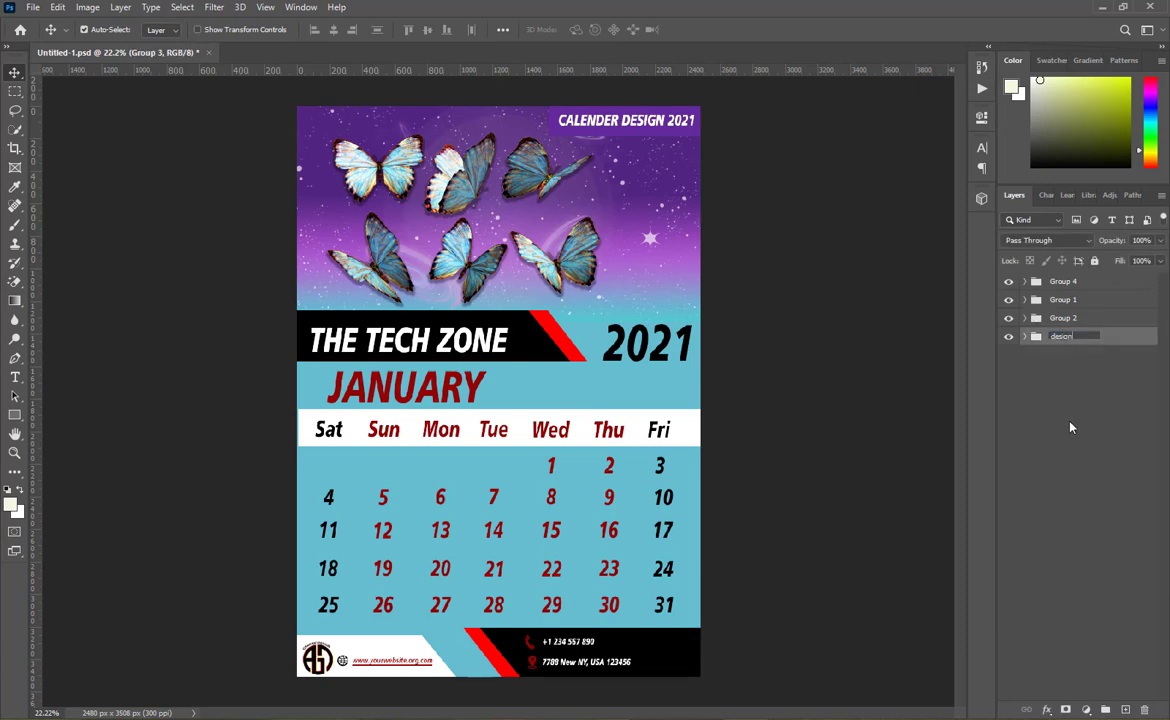
pyautogui.press('Tab')
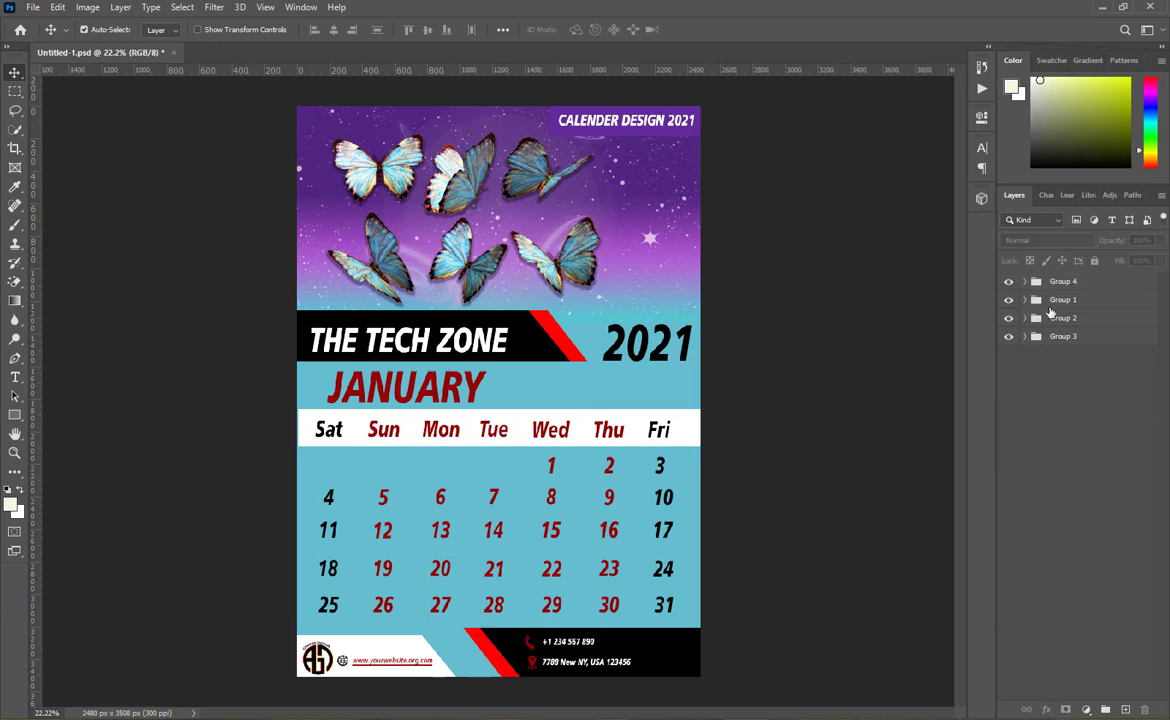
pyautogui.doubleClick(1063, 336)
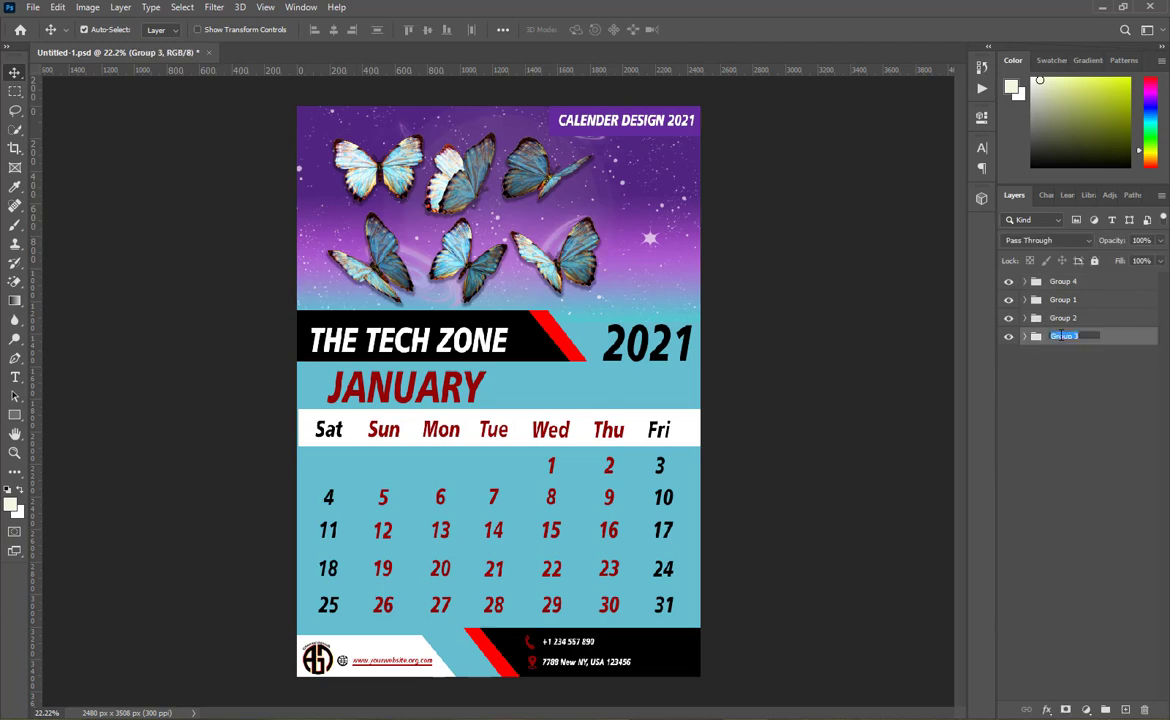
pyautogui.press('Tab')
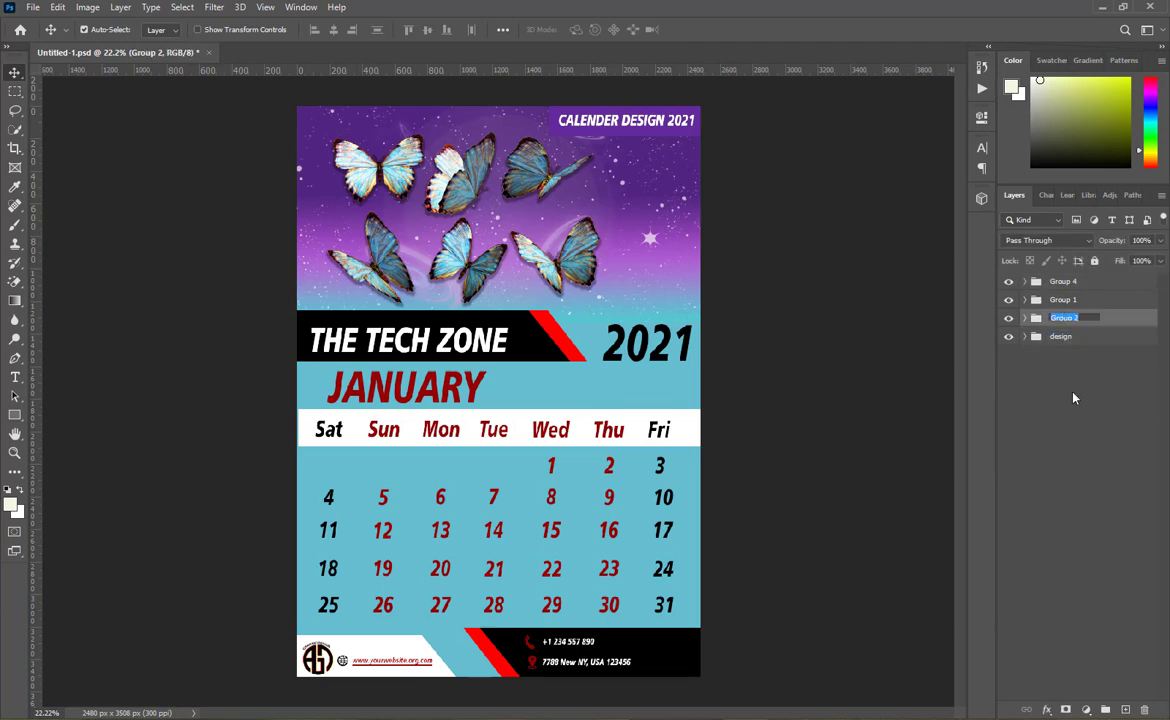
pyautogui.write('text')
pyautogui.press('Tab')
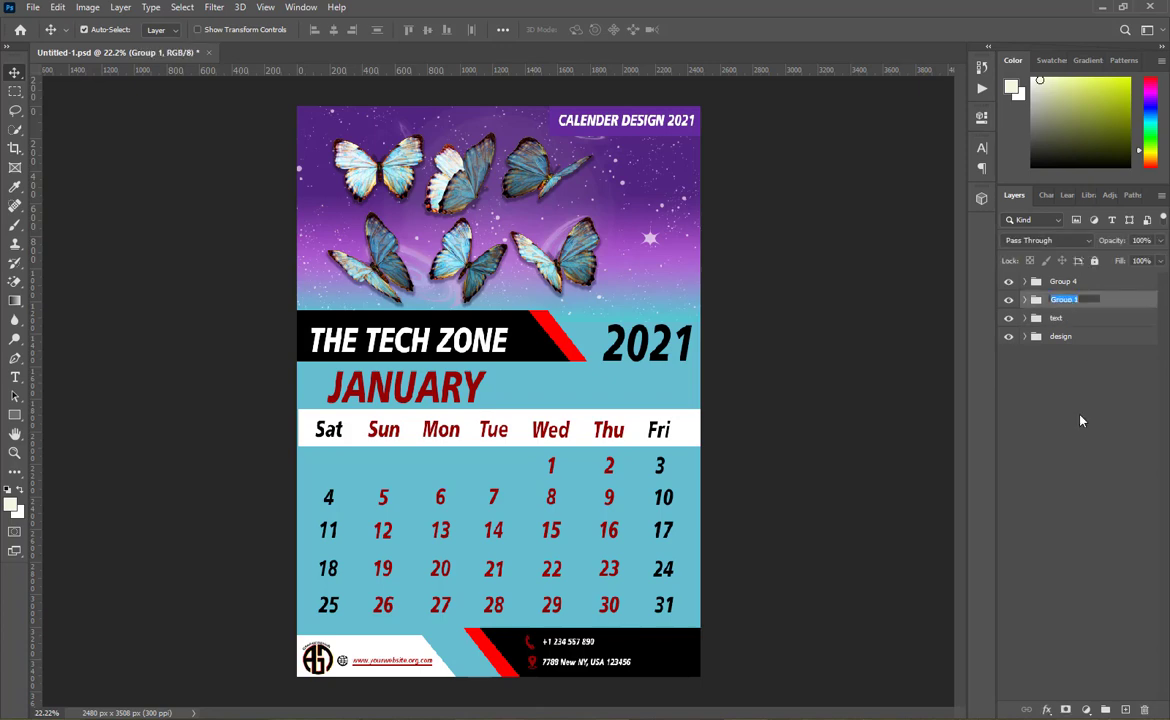
pyautogui.write('date')
pyautogui.press('Tab')
pyautogui.write('icon')
pyautogui.click(1087, 405)
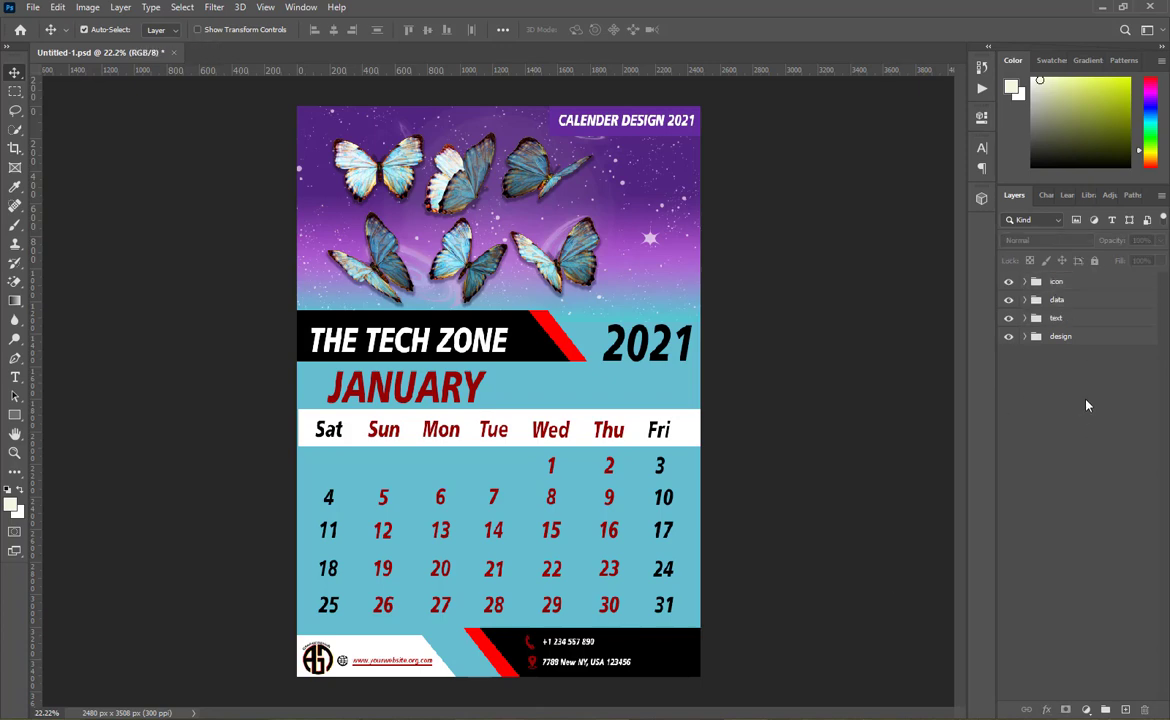